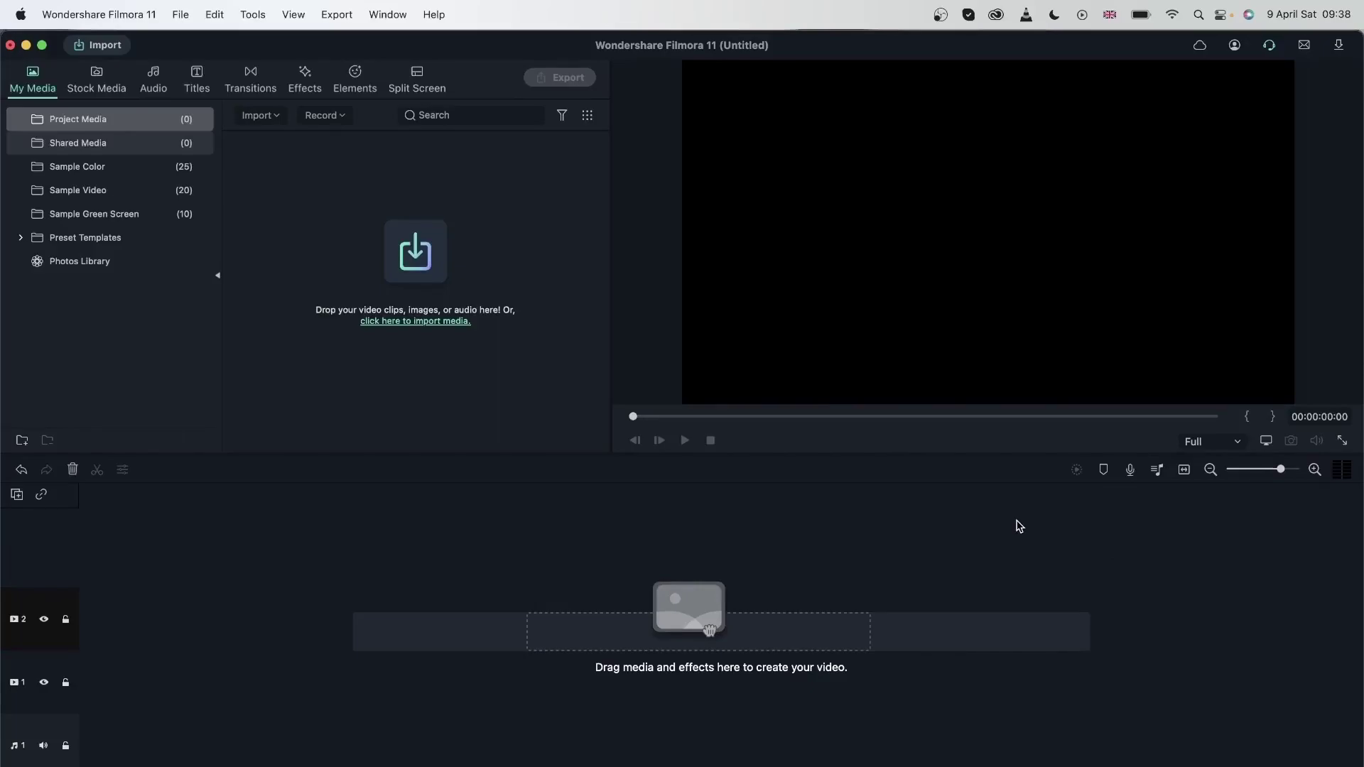
Show the Favorite collection of downloaded stock media clips
click(103, 81)
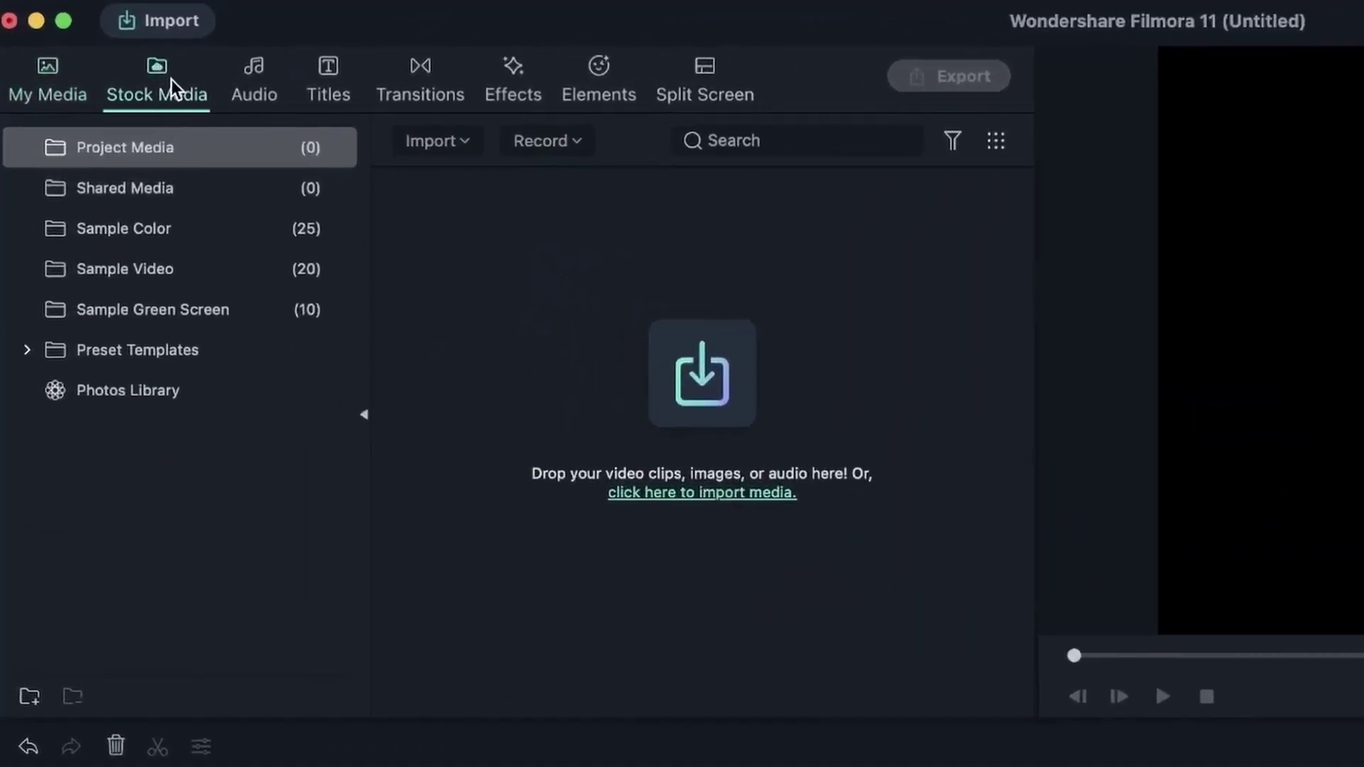
click(161, 201)
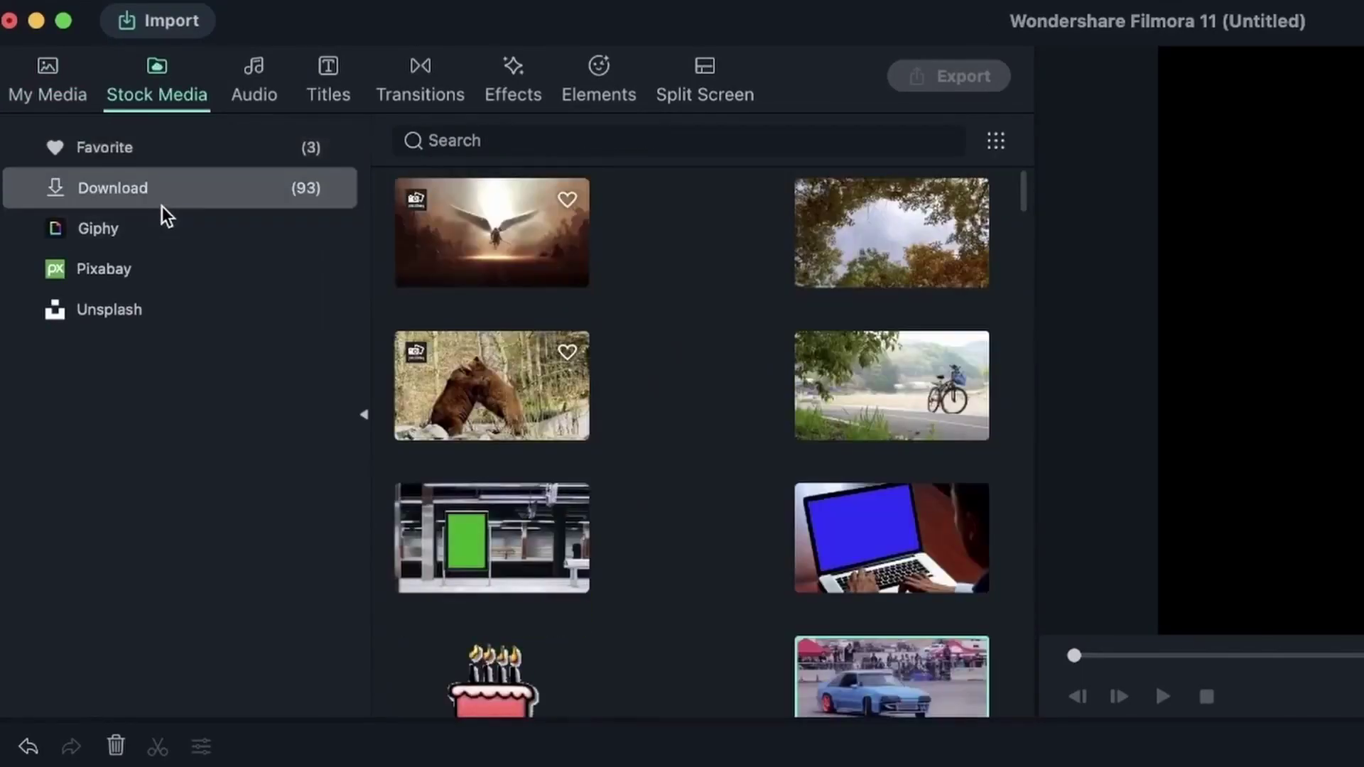
scroll(917, 433, down, 5)
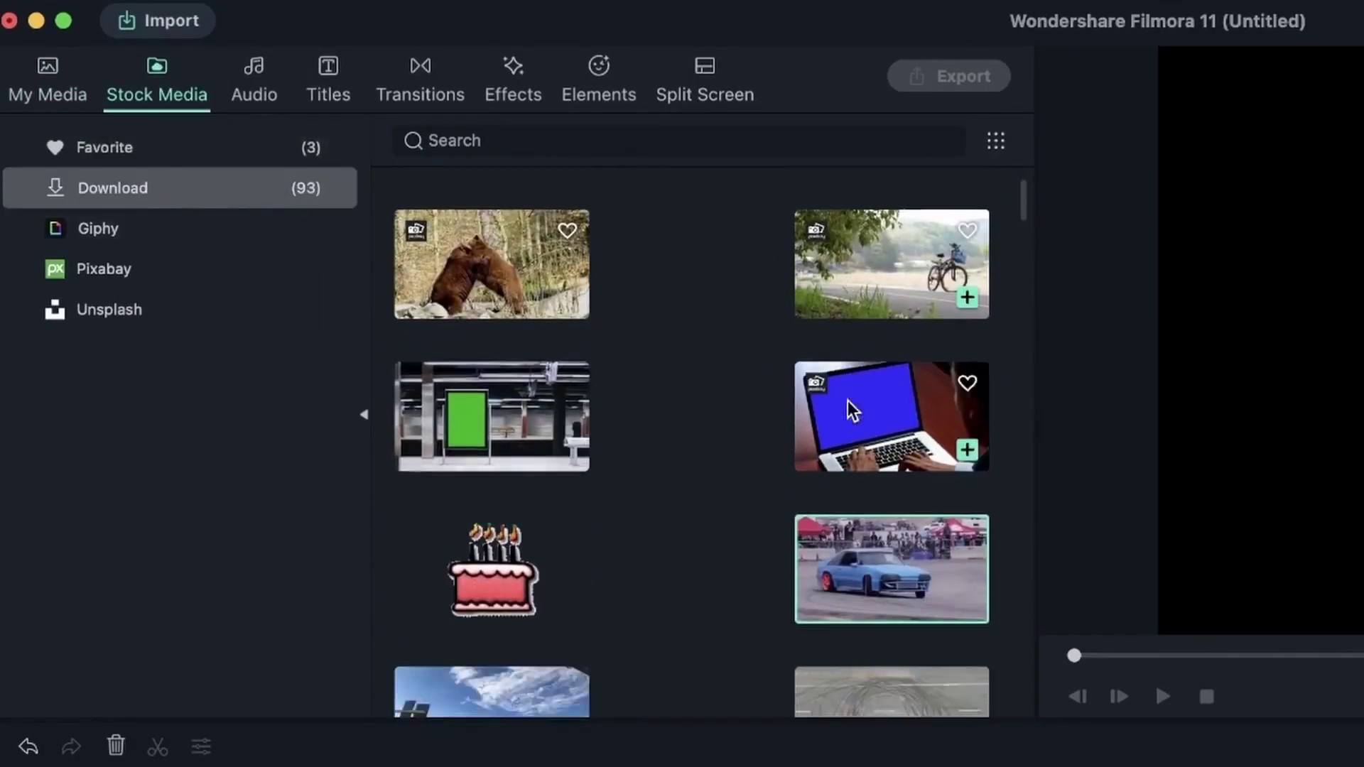
scroll(845, 566, down, 3)
click(146, 157)
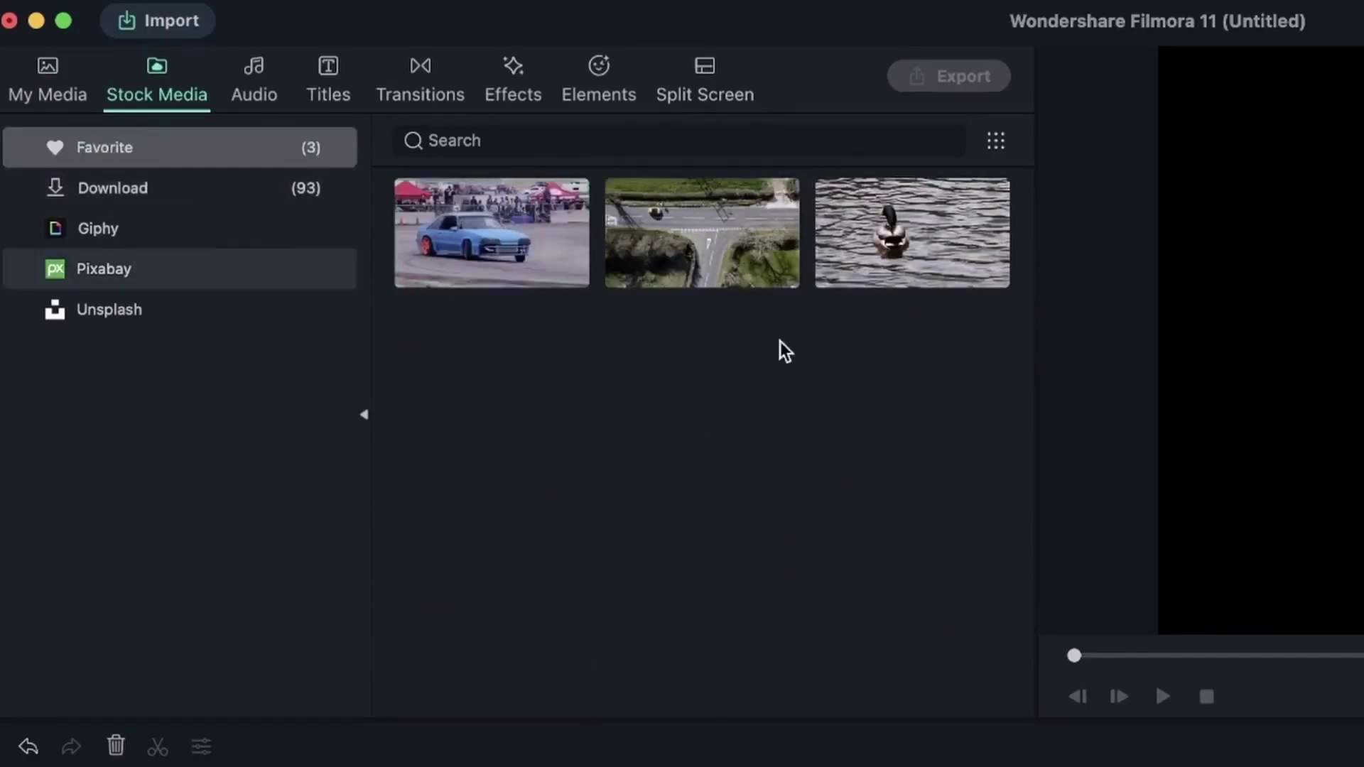
Check the Properties of the duck, road and drifting car clips
right_click(894, 222)
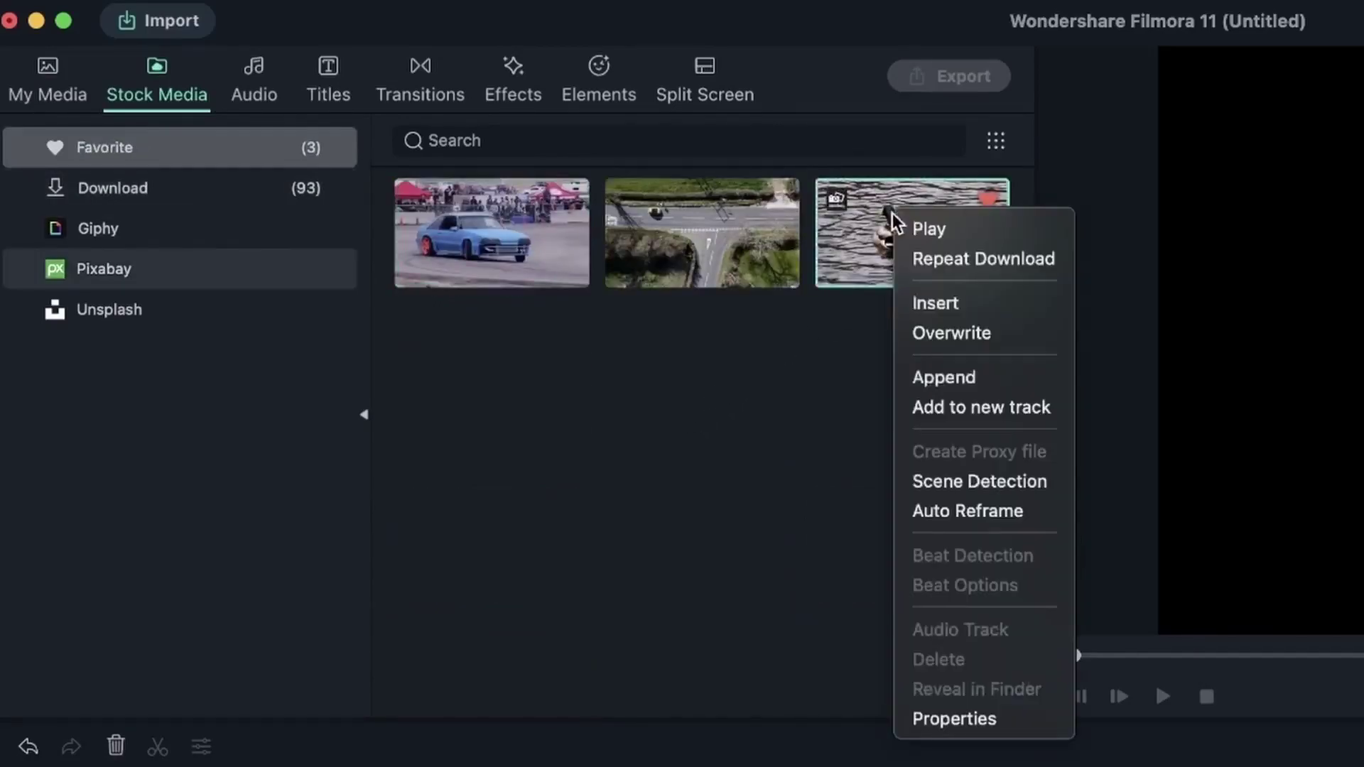
click(972, 721)
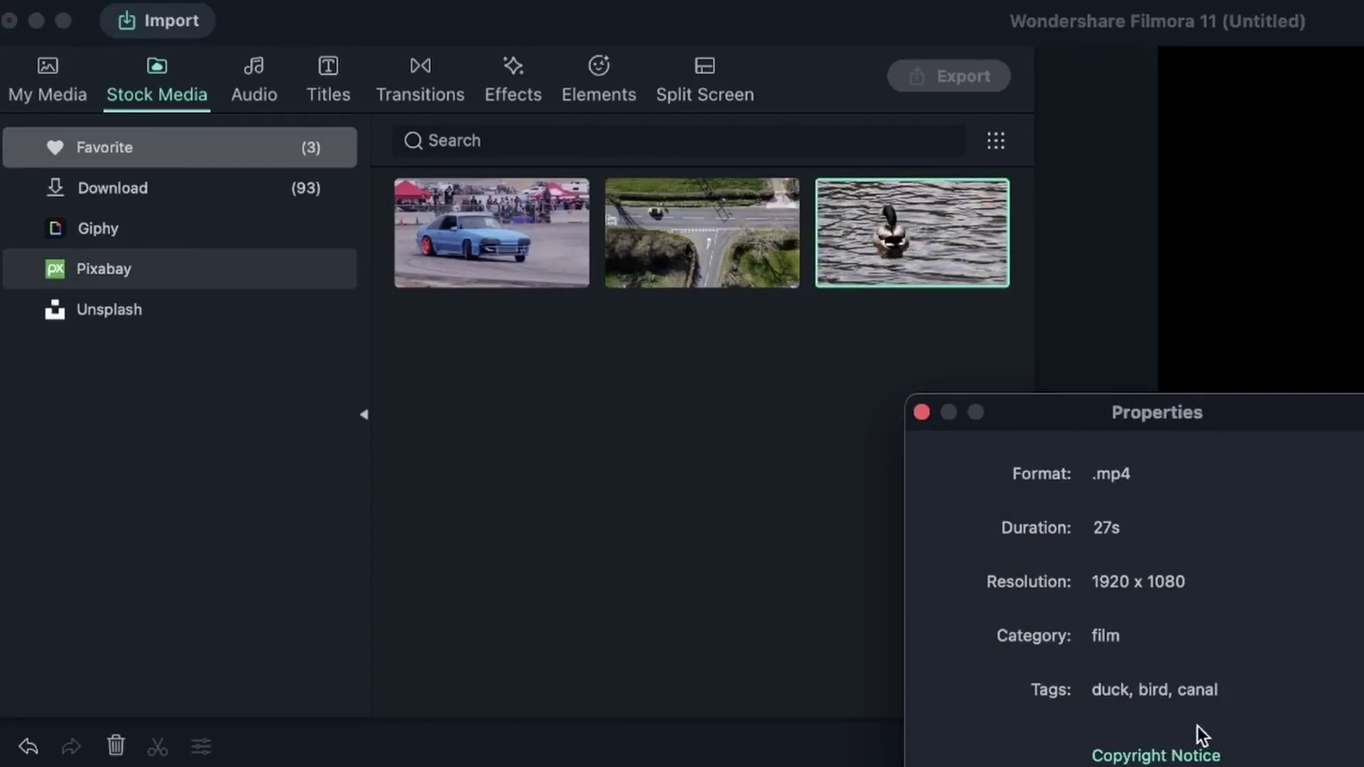
click(921, 412)
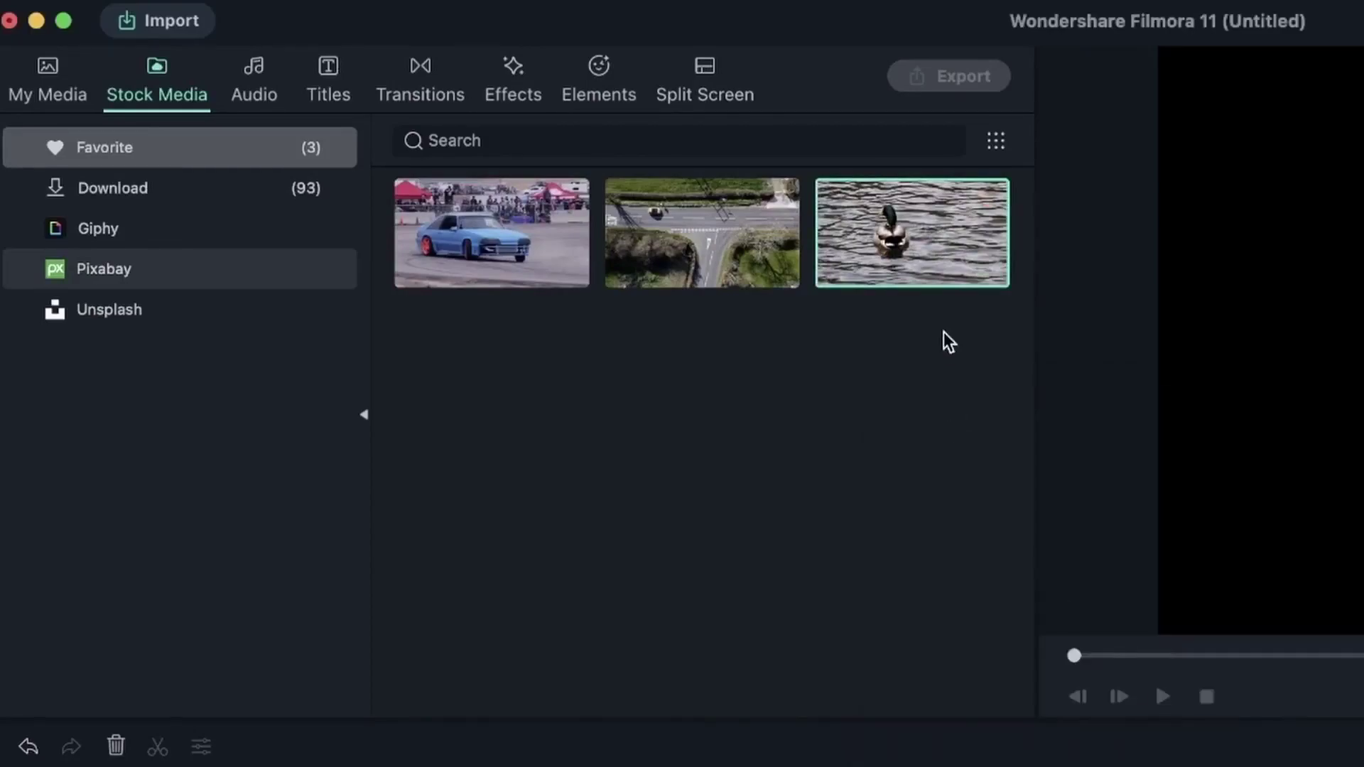
right_click(684, 248)
click(636, 629)
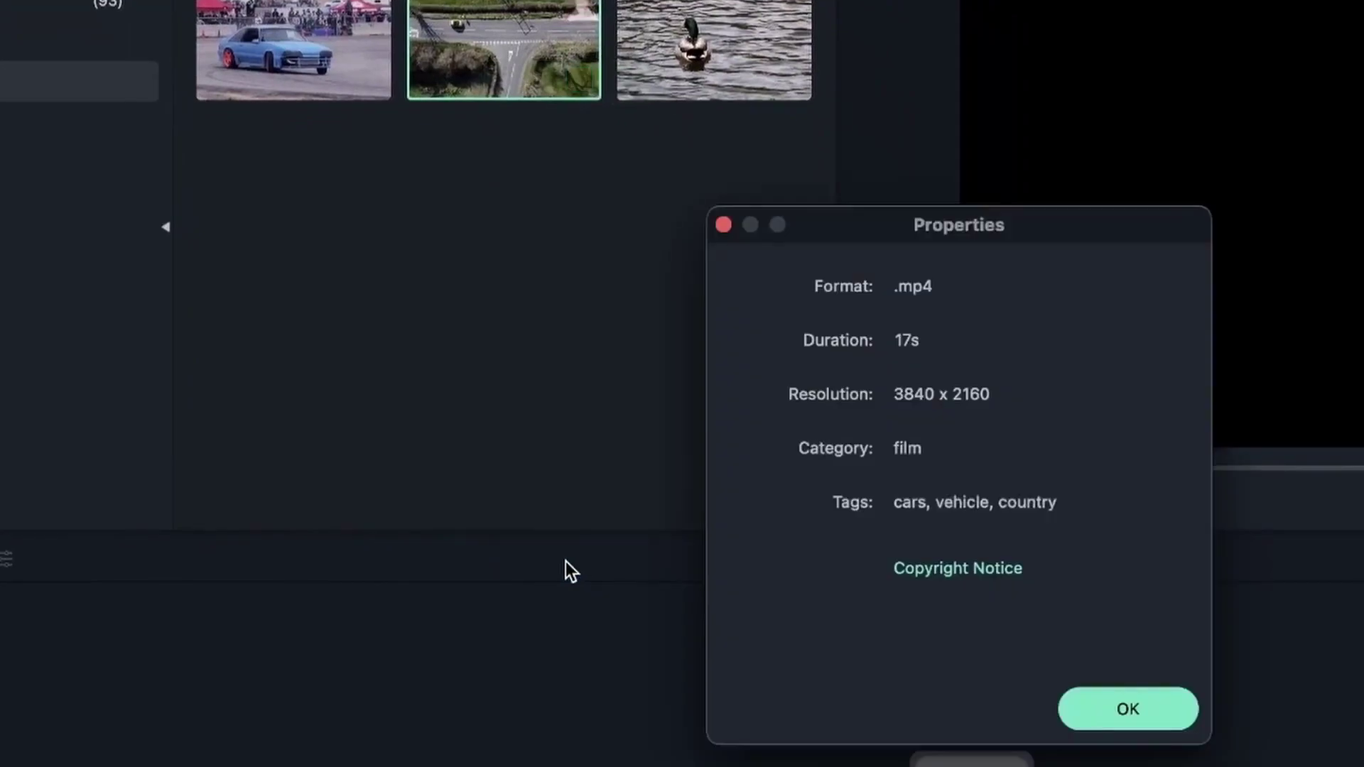
click(1119, 722)
right_click(300, 76)
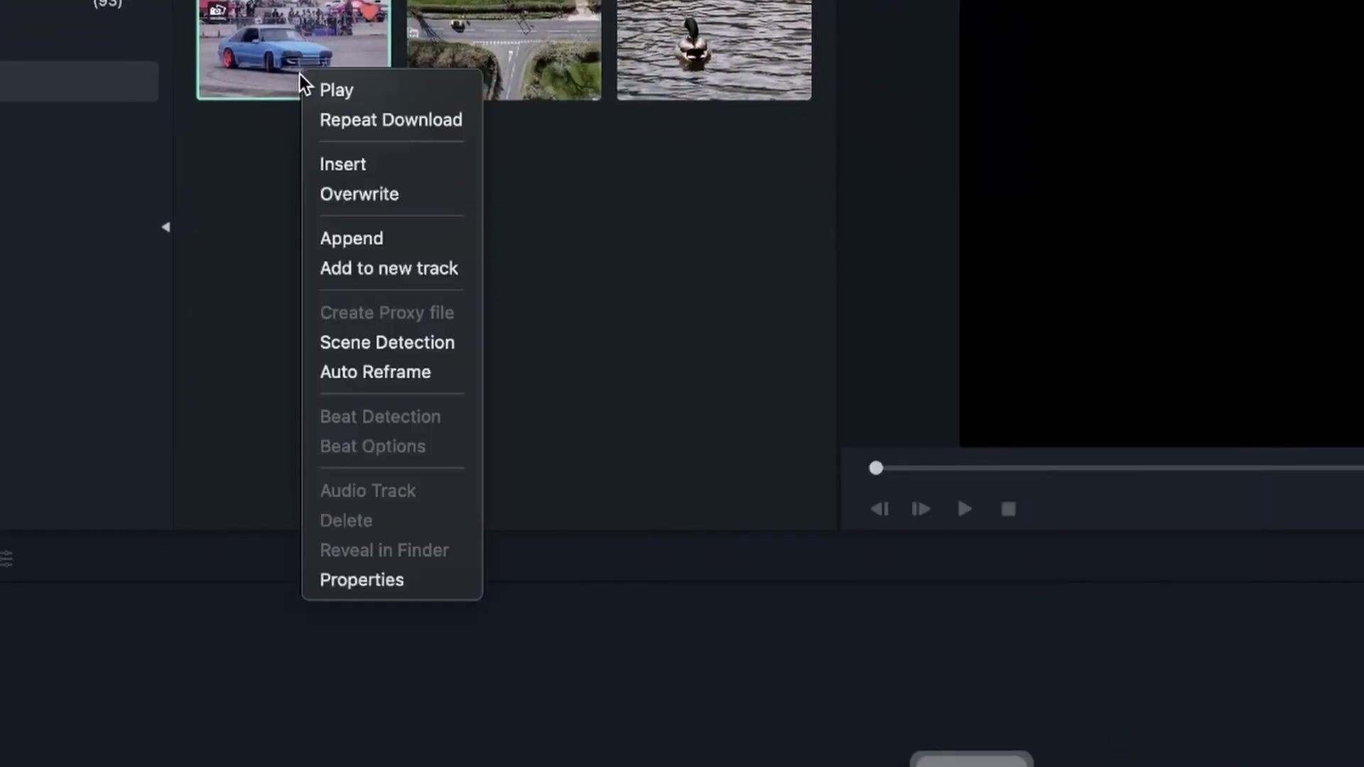
click(441, 584)
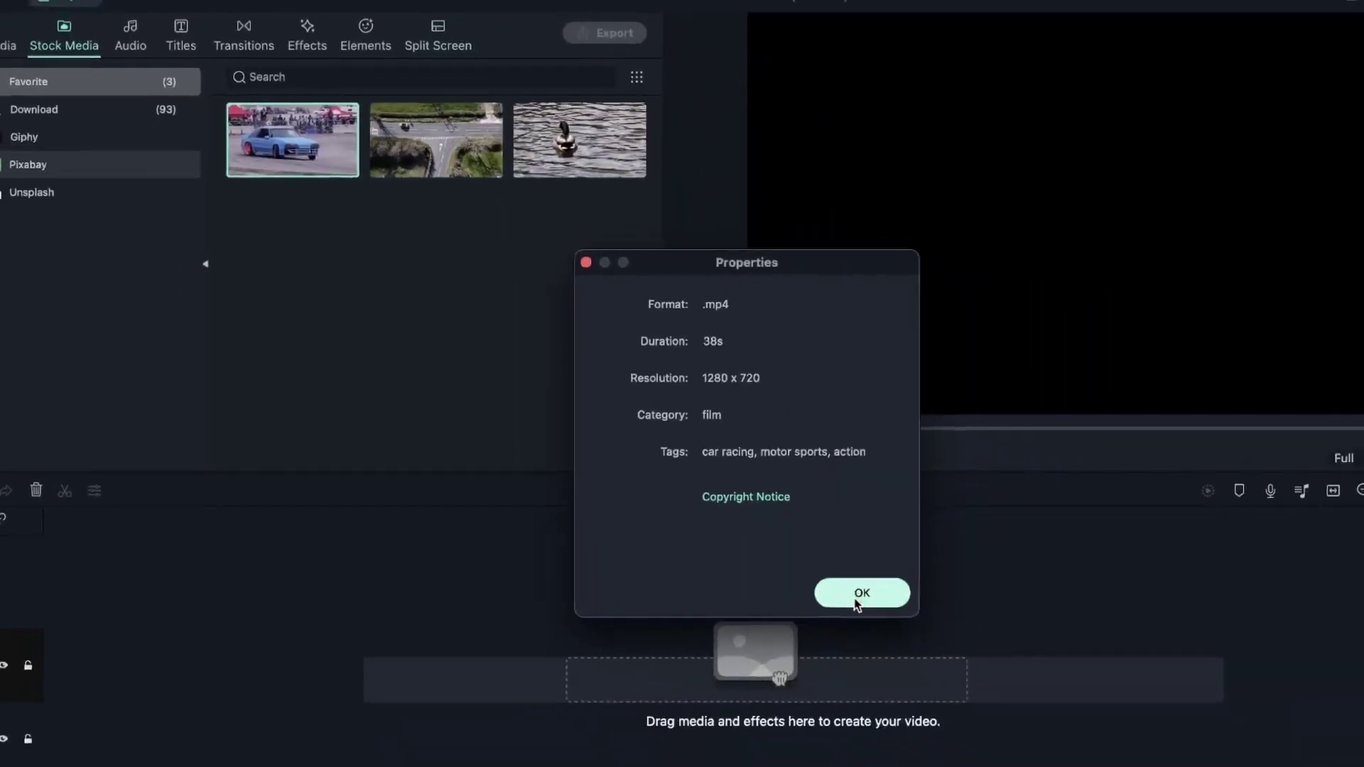
click(1113, 718)
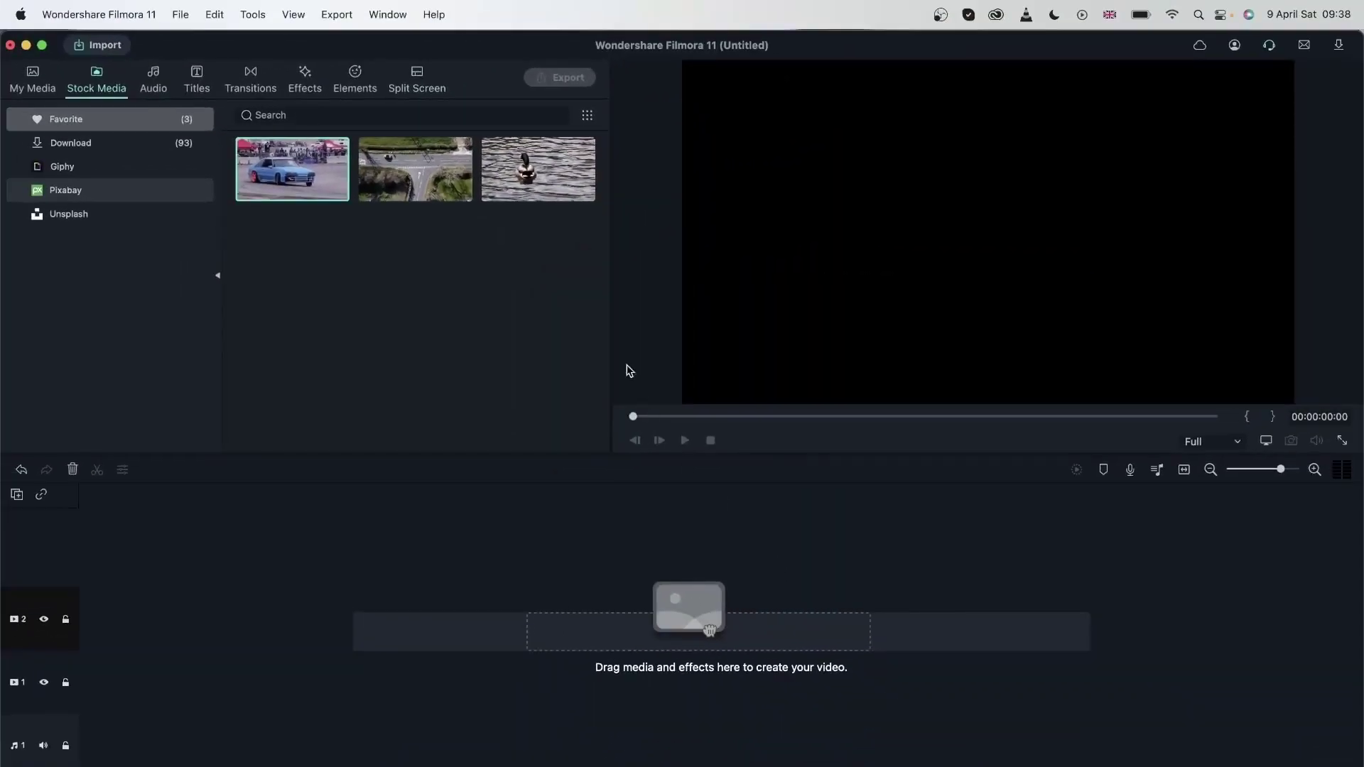
click(520, 154)
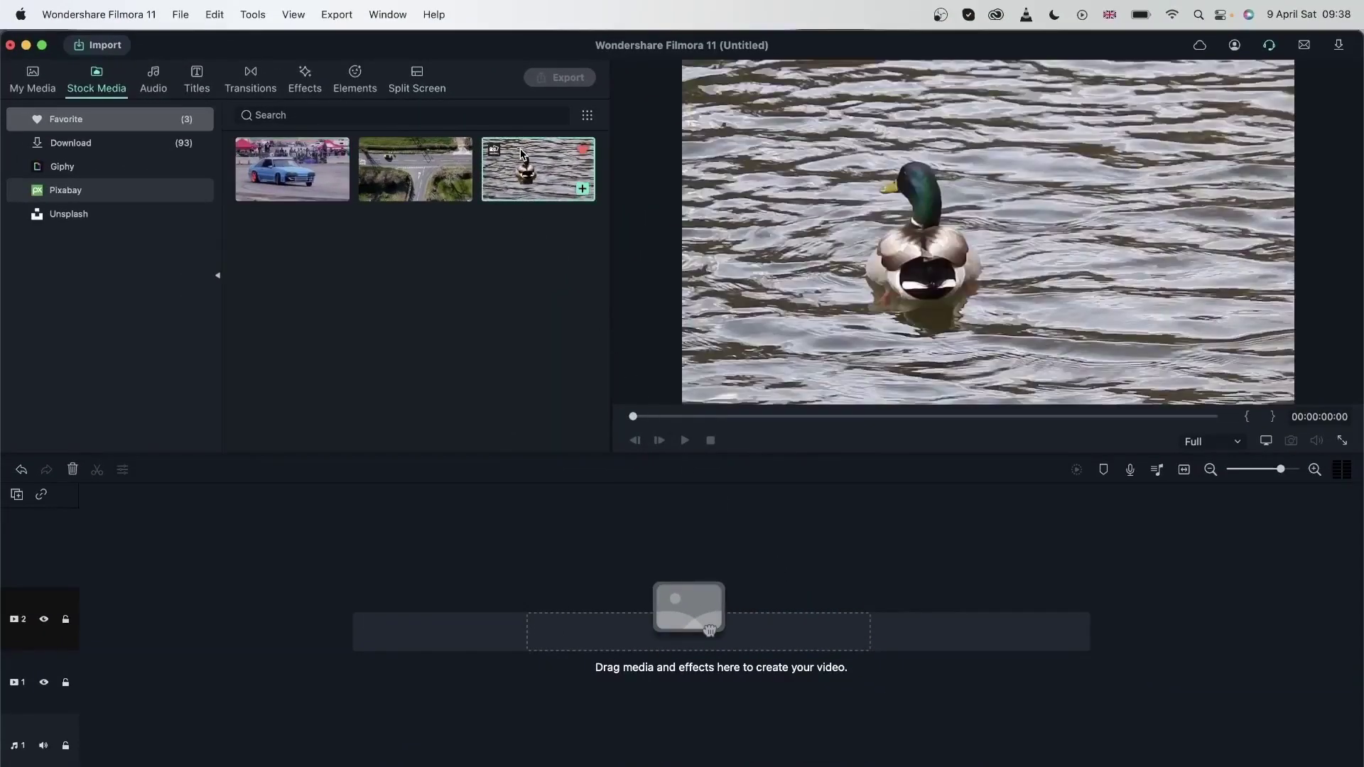
key(space)
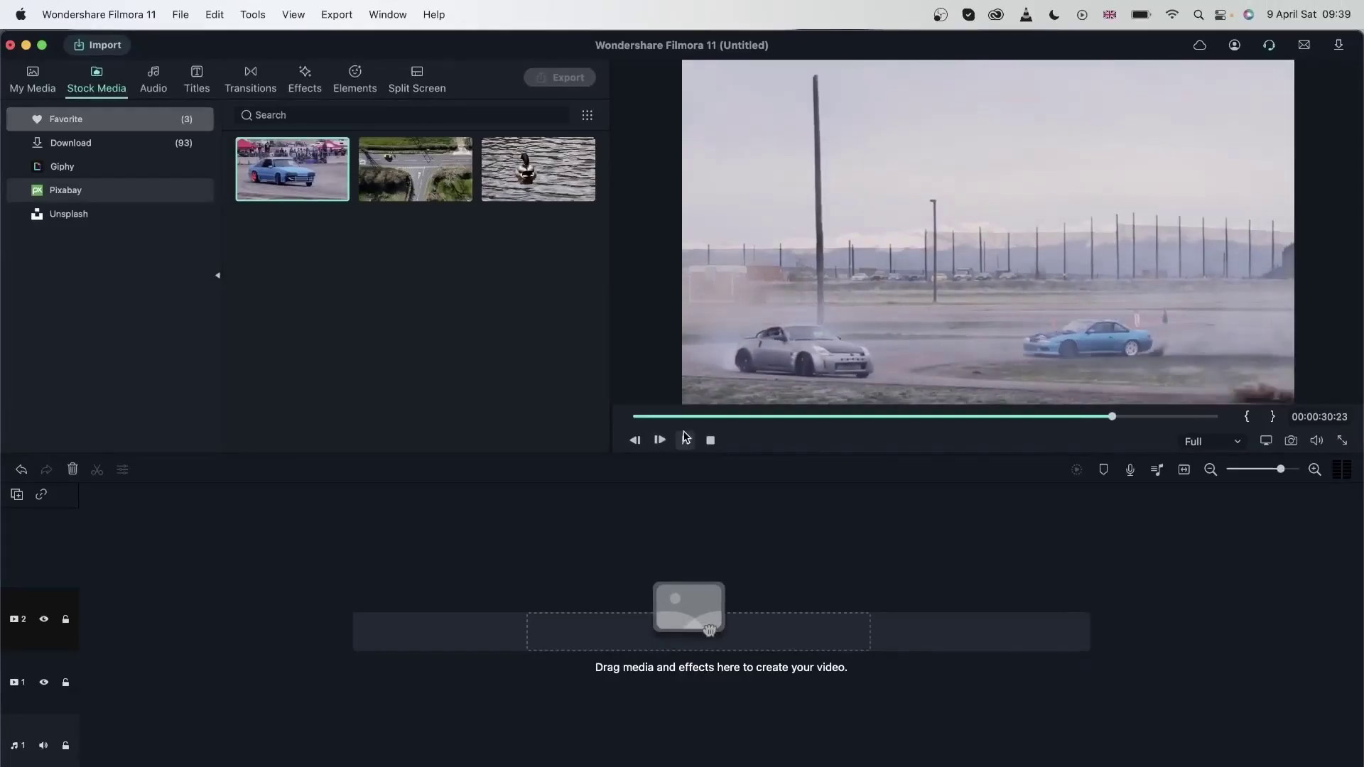
Put duck-112513 on video track 1 with Match to Media, then select it on the timeline
mouse_move(554, 187)
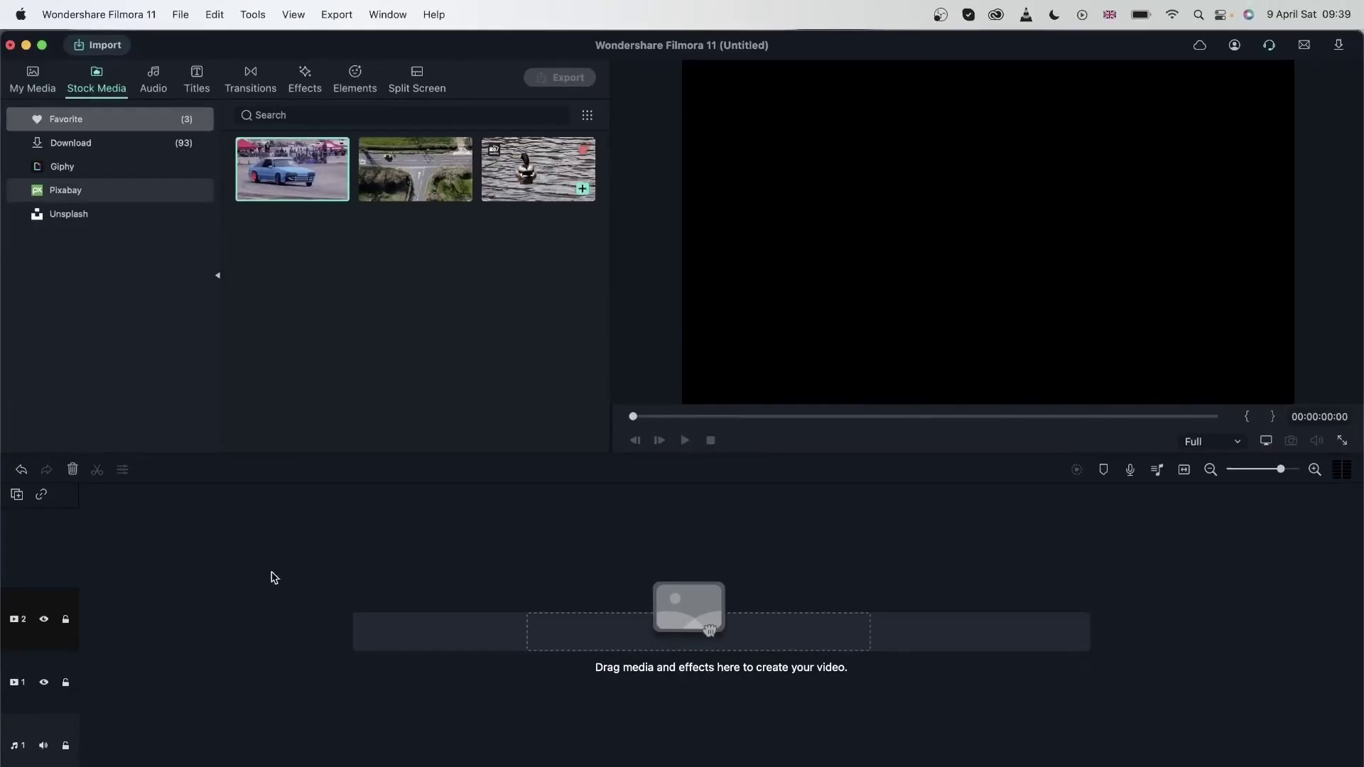
drag(274, 577, 84, 688)
click(810, 526)
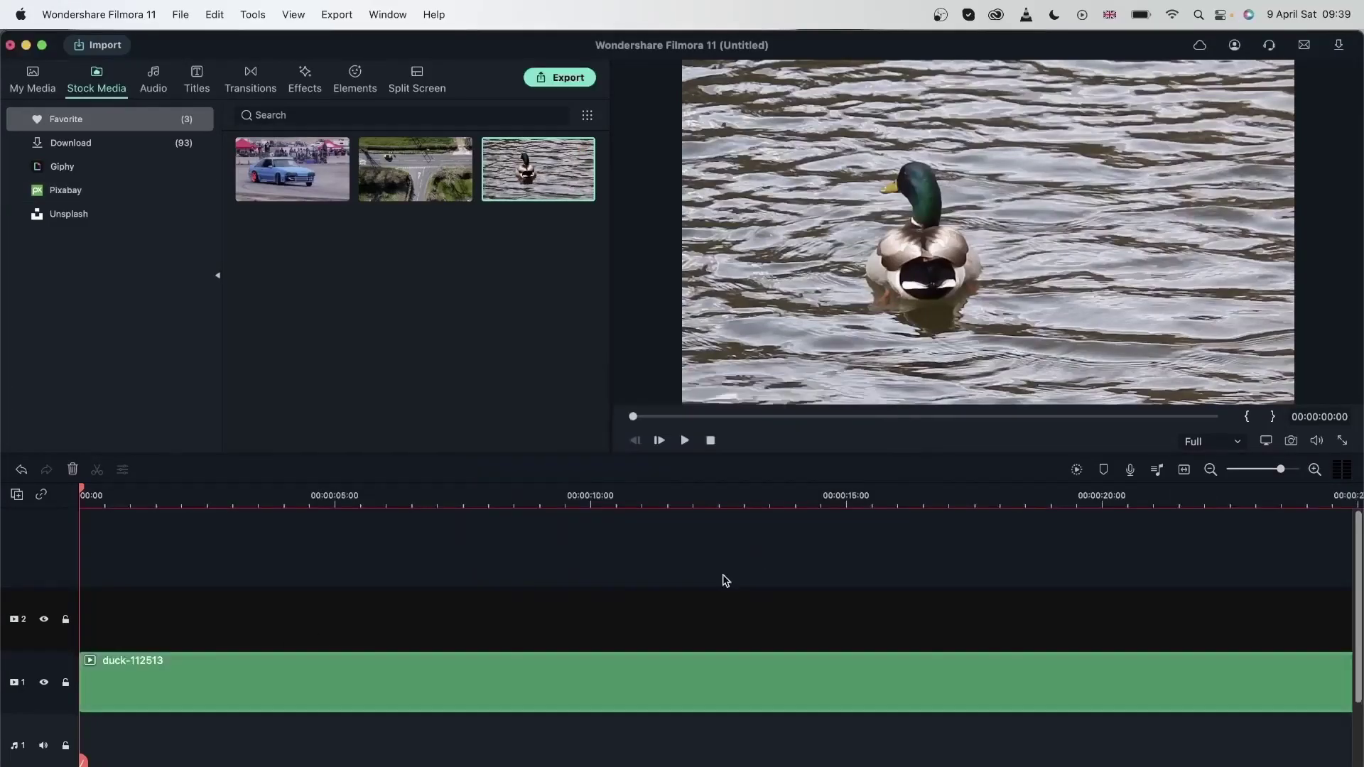
drag(83, 489, 189, 579)
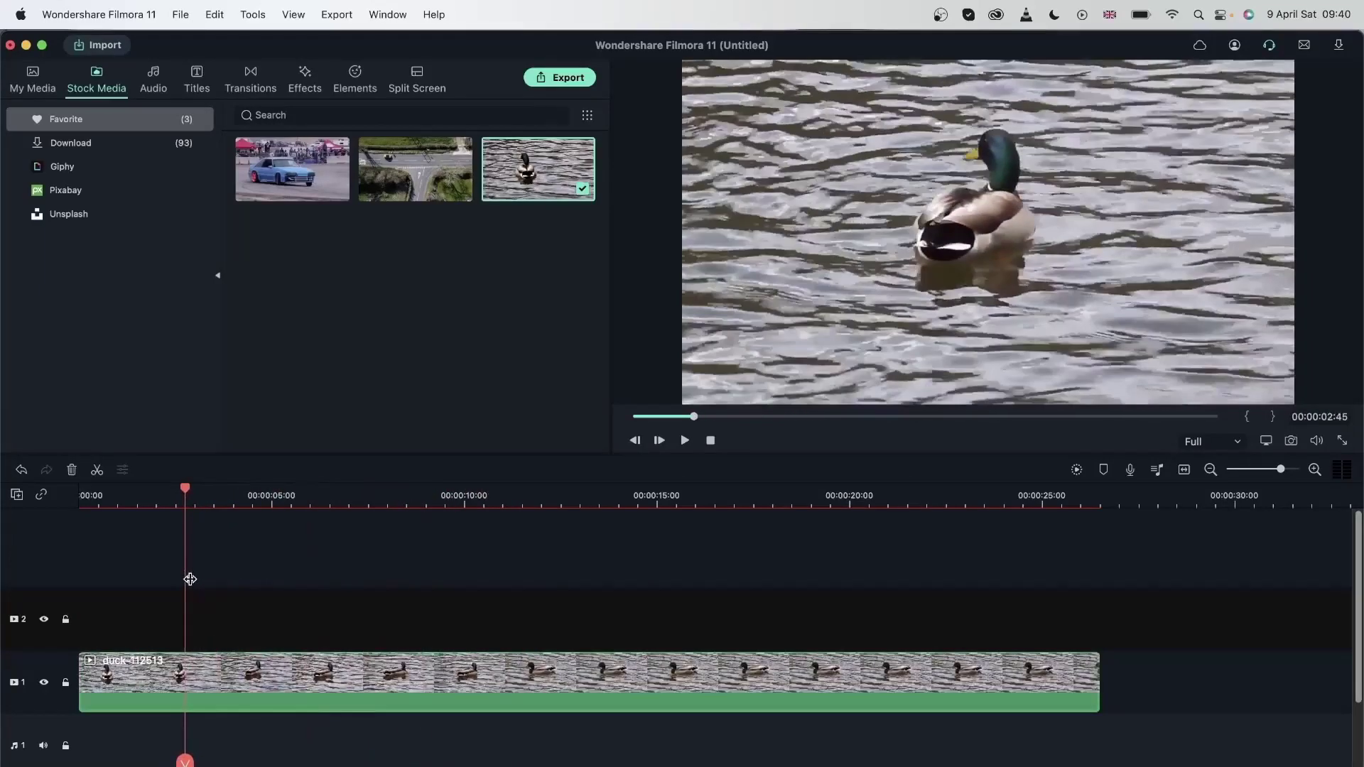
click(409, 682)
scroll(380, 667, down, 2)
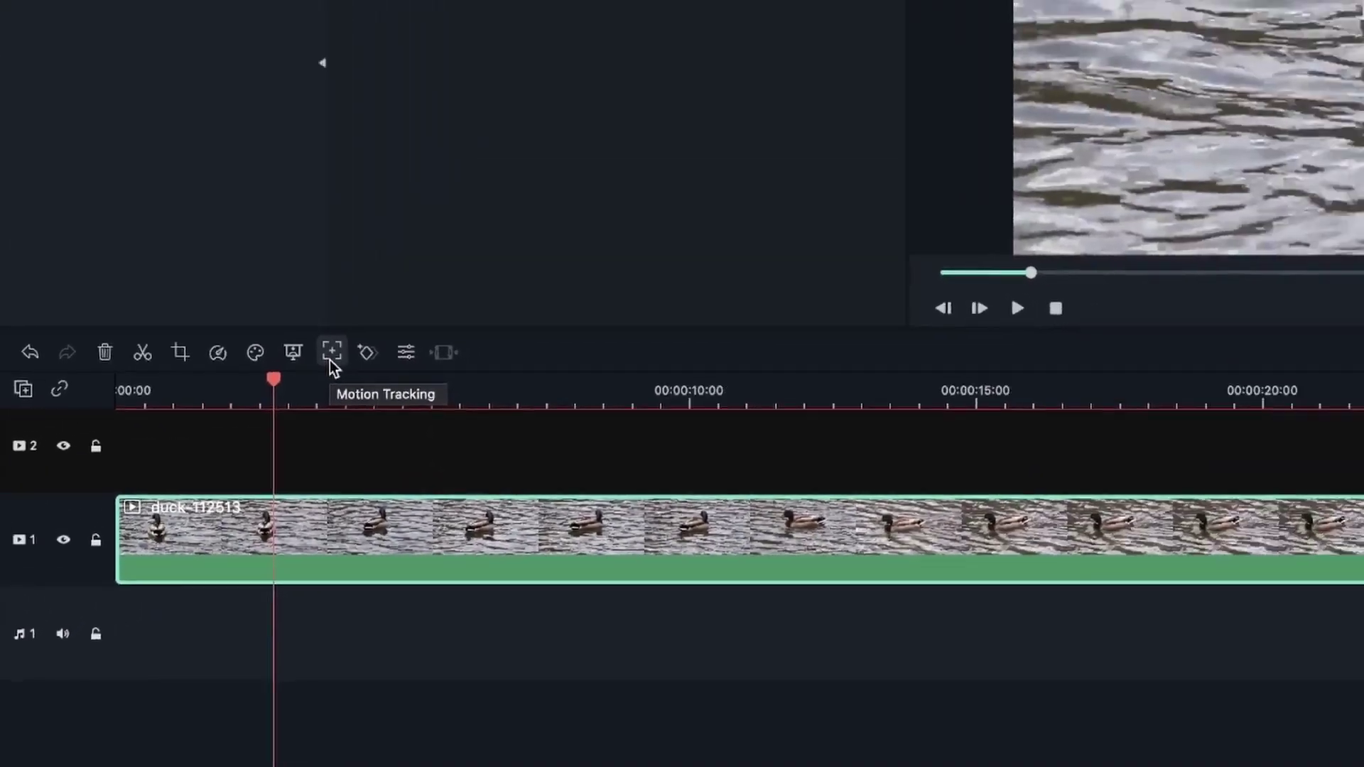
Enable Motion Tracking on the duck clip and scrub between the start and about 16 seconds
click(331, 353)
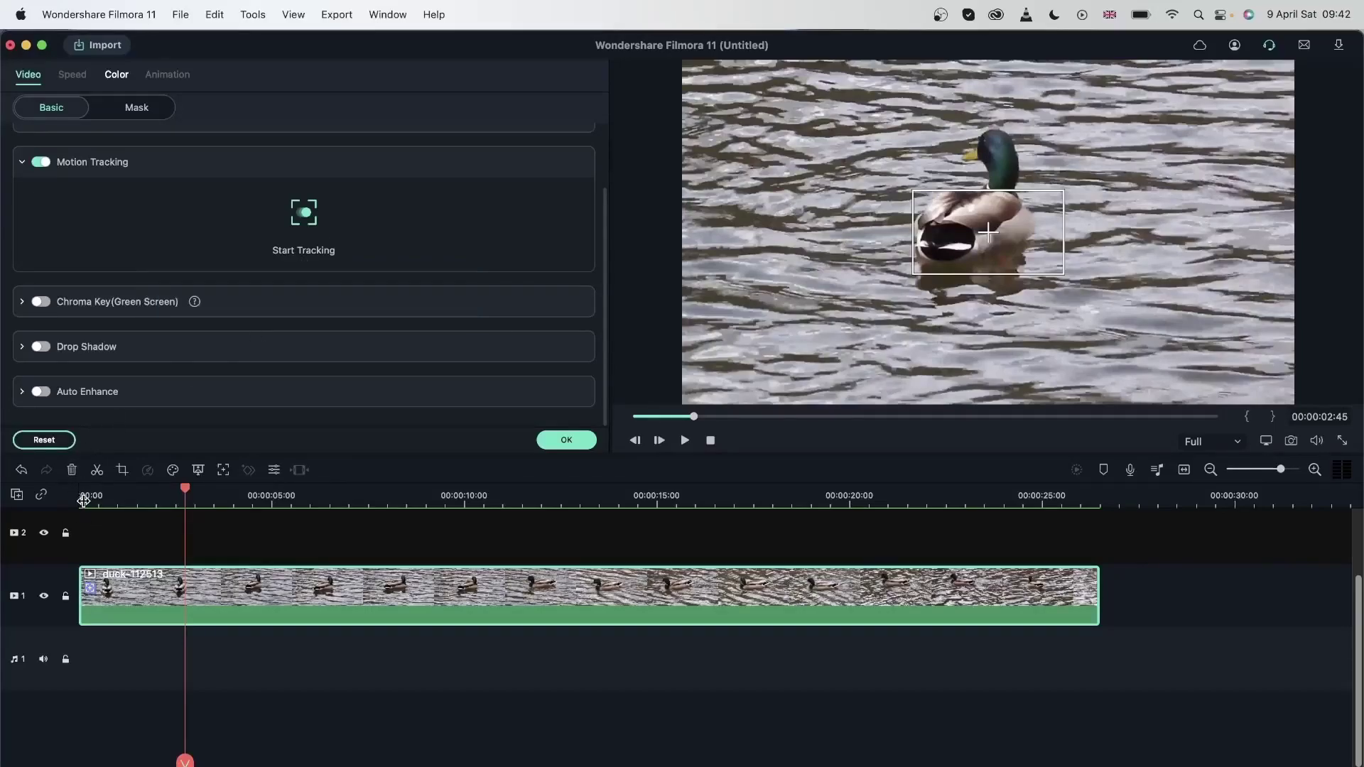
click(84, 495)
click(81, 495)
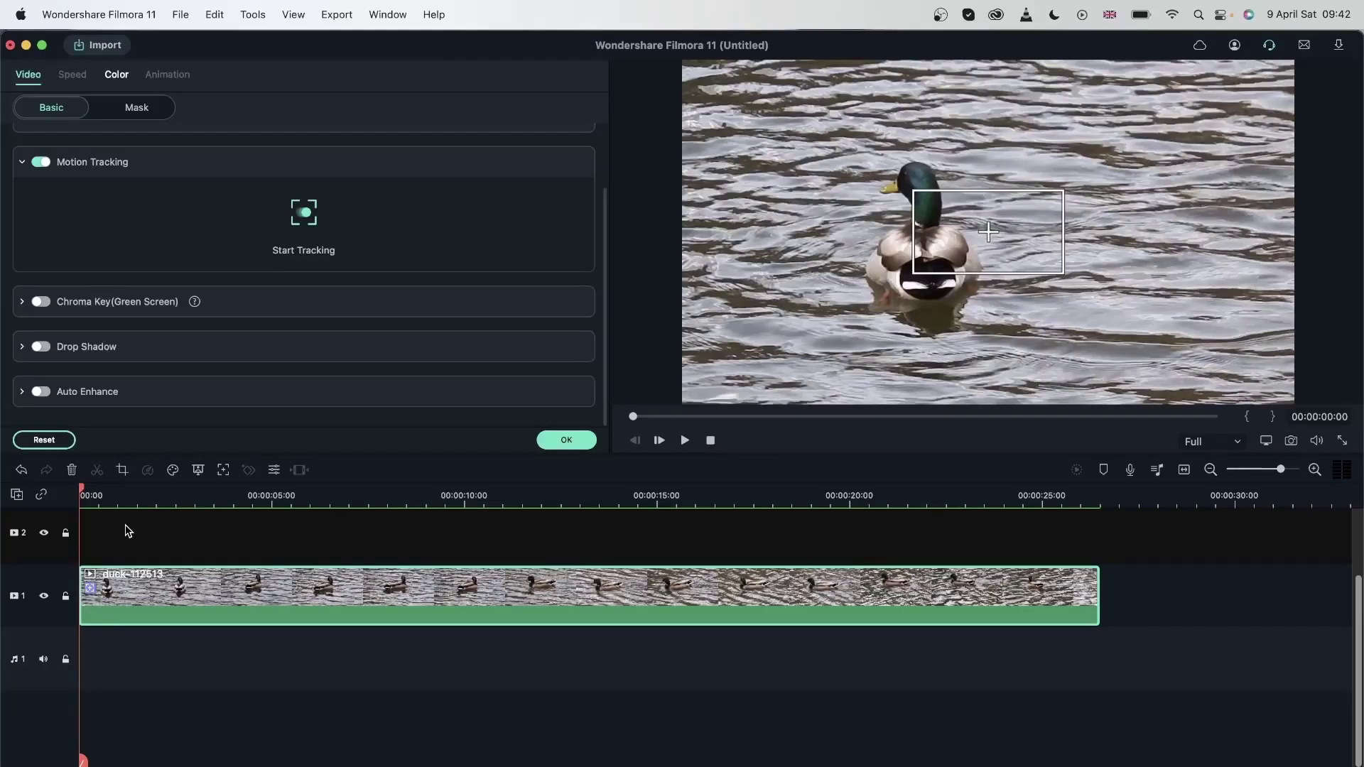
click(714, 503)
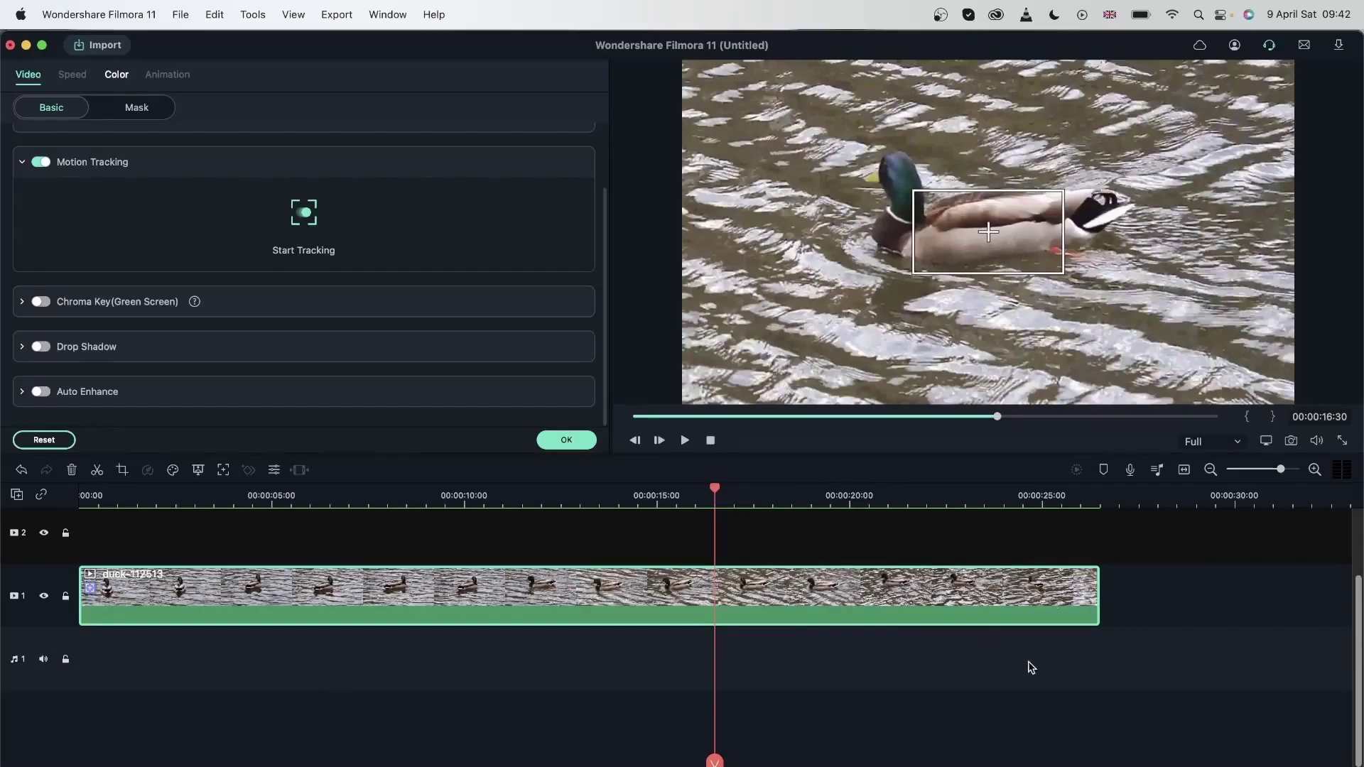
click(87, 495)
drag(86, 491, 61, 492)
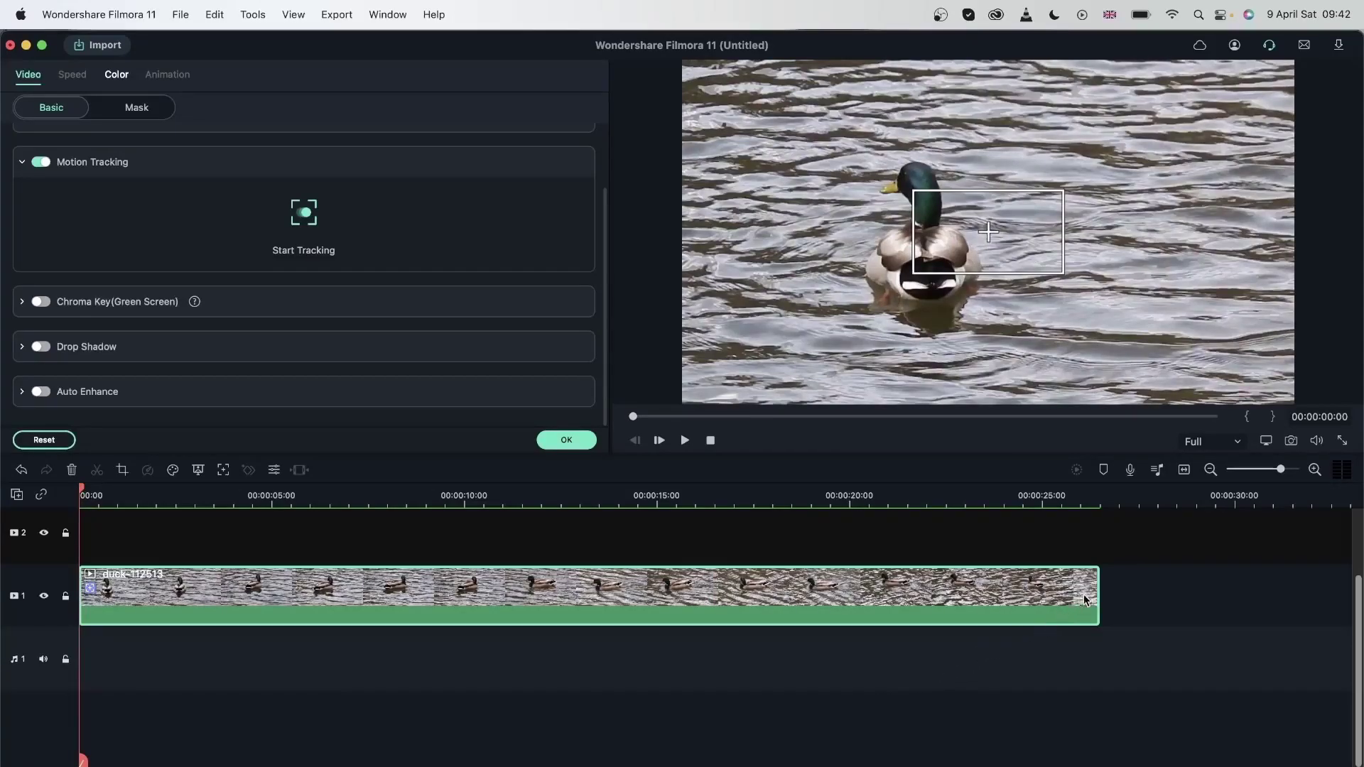
Trim the duck clip from its end to about 10 seconds
drag(1098, 599, 465, 609)
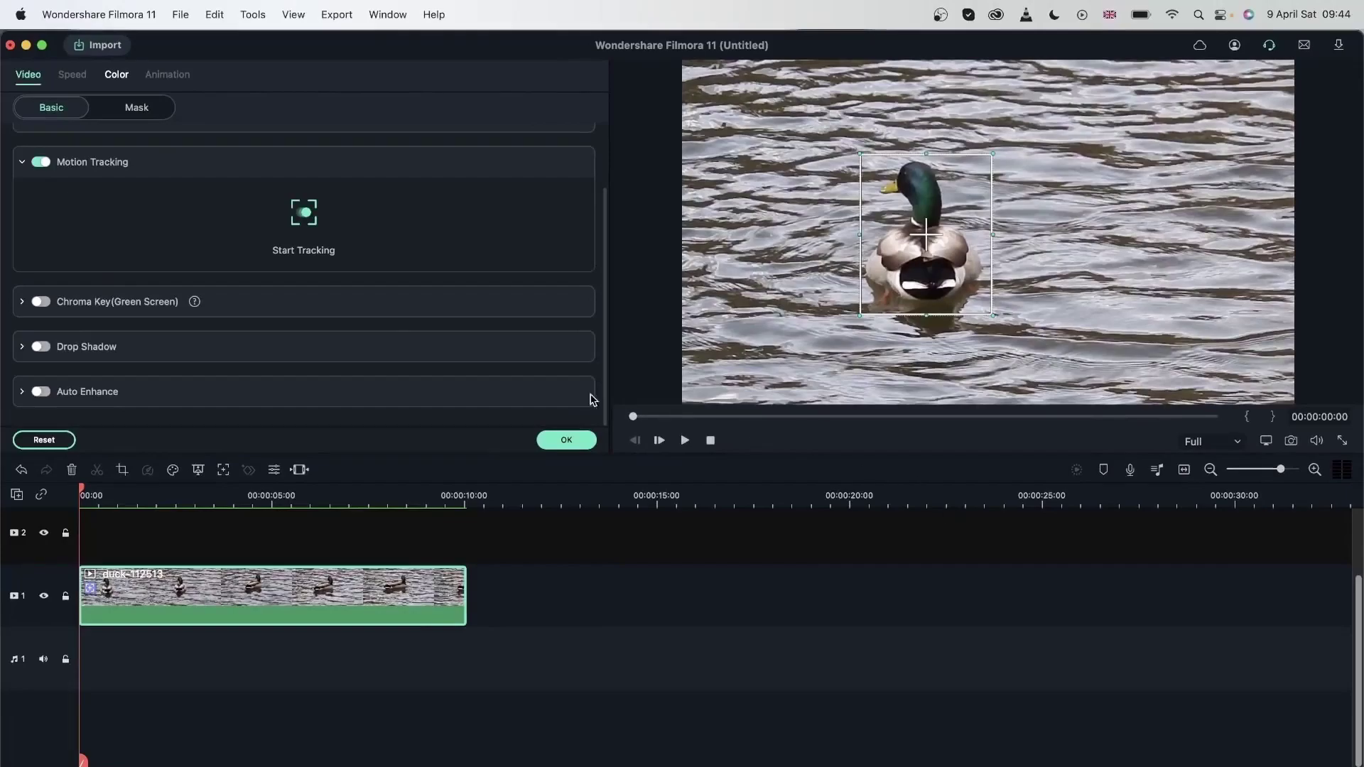
Run tracking on the duck, dismiss the finish notice, and apply the clip settings
click(304, 213)
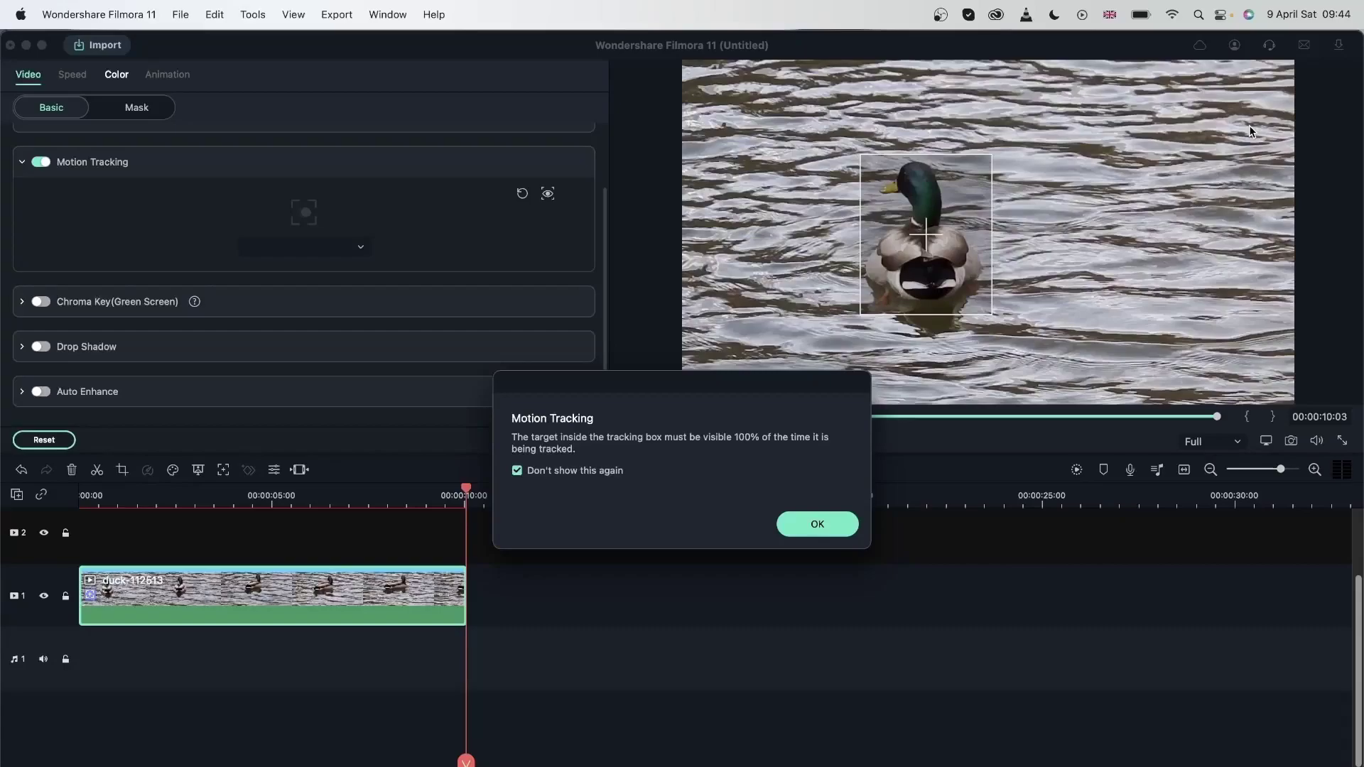
click(838, 526)
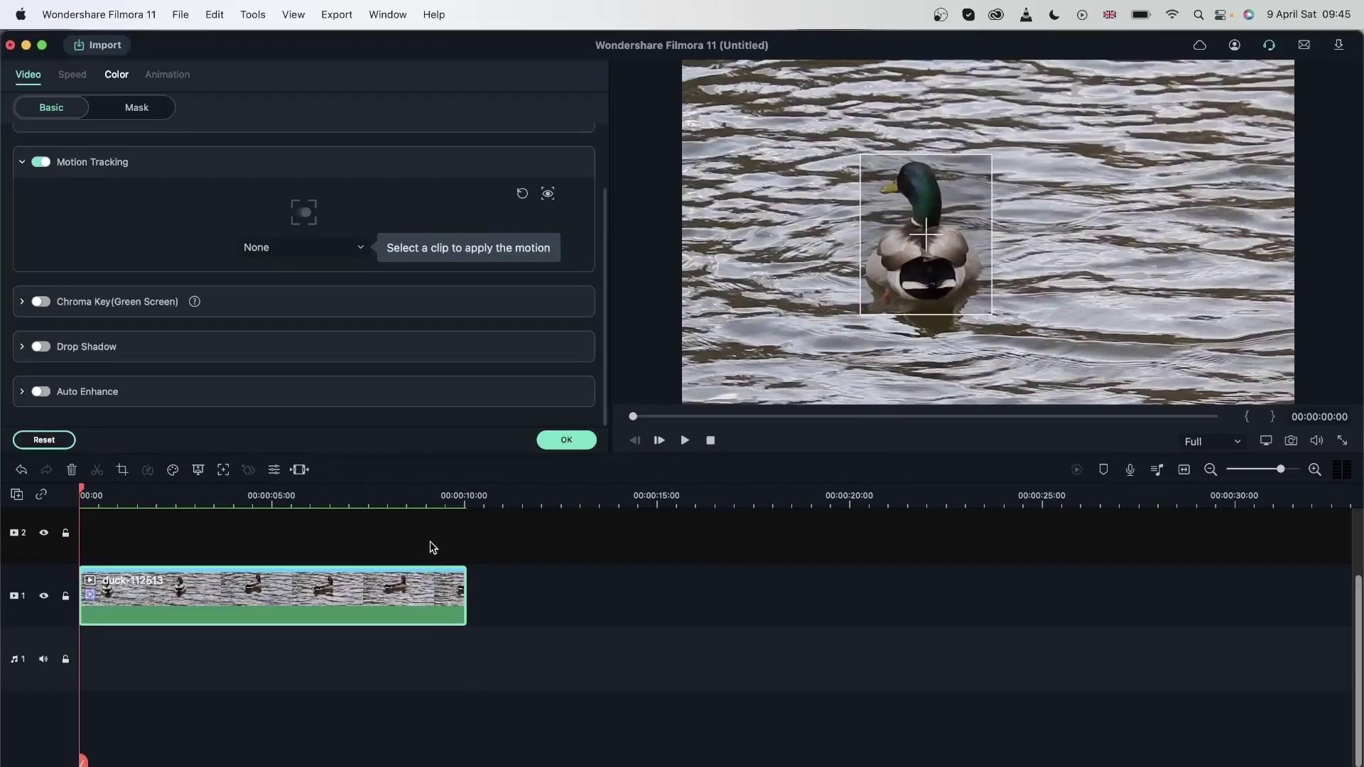
scroll(359, 544, up, 2)
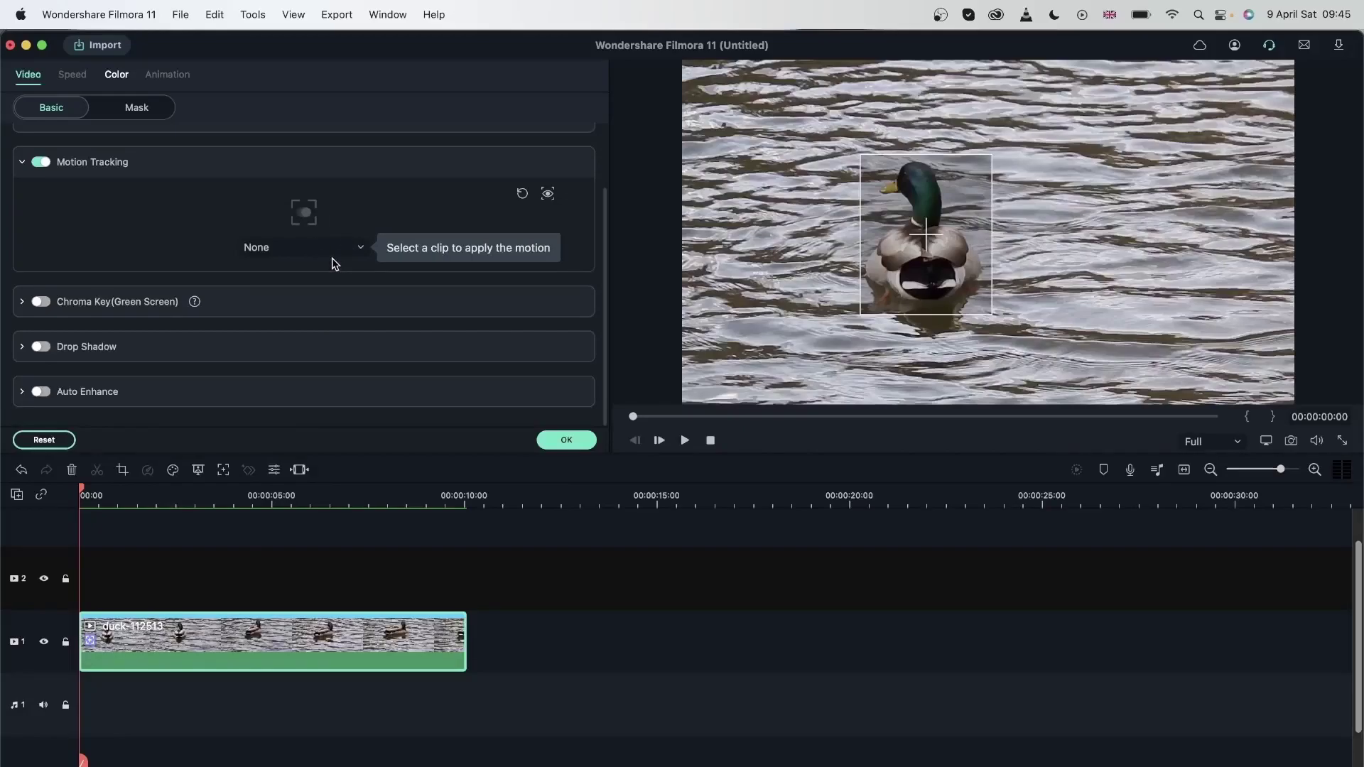
click(558, 441)
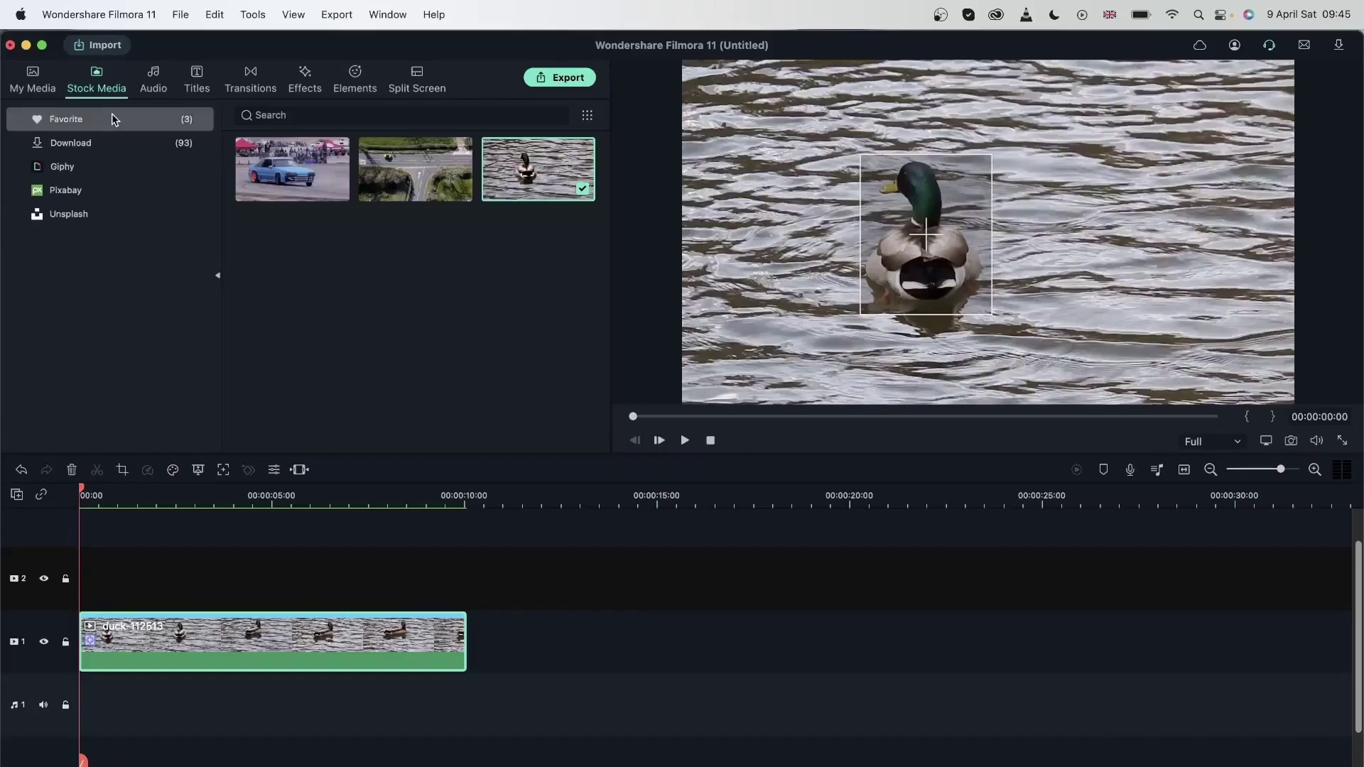
Add the Pixel Block Pack Element 47 heart to track 2, shrunk and placed beside the duck
click(355, 72)
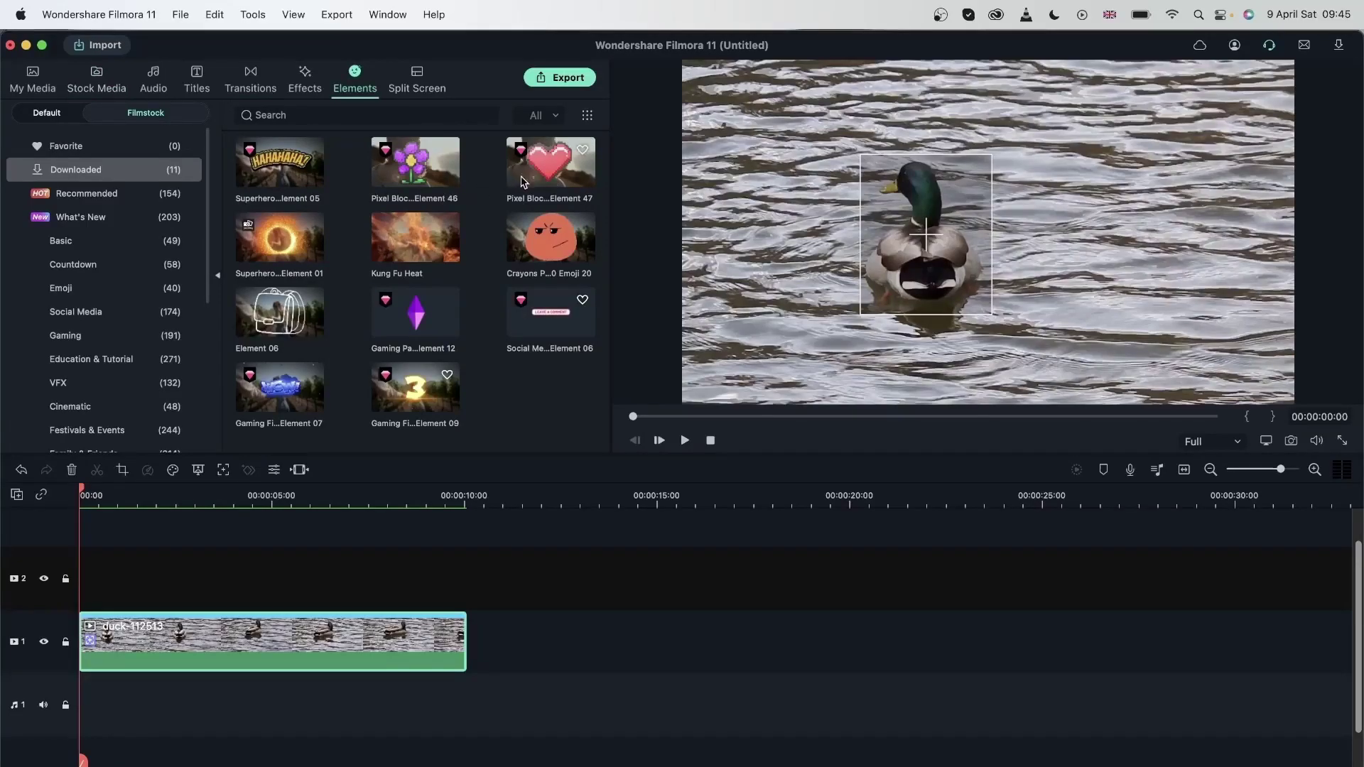
drag(542, 168, 85, 579)
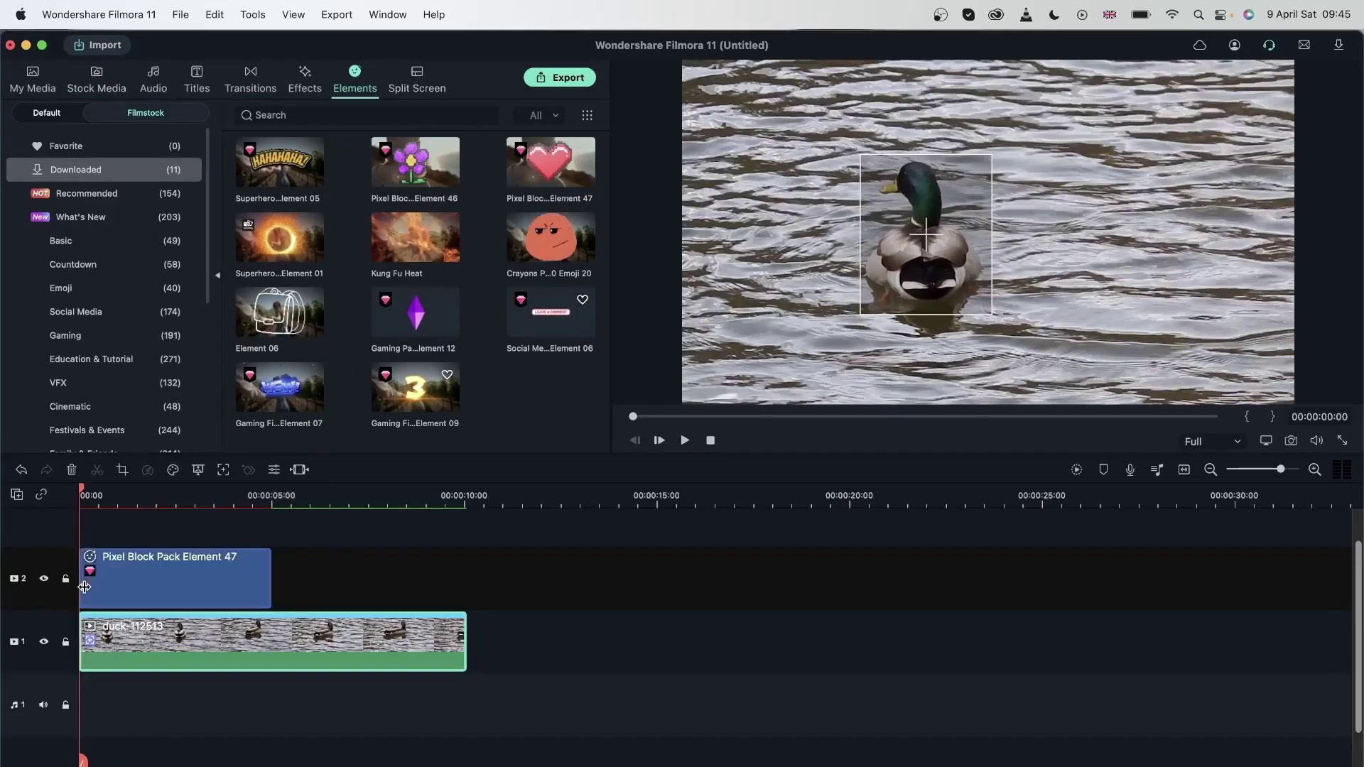
double_click(986, 231)
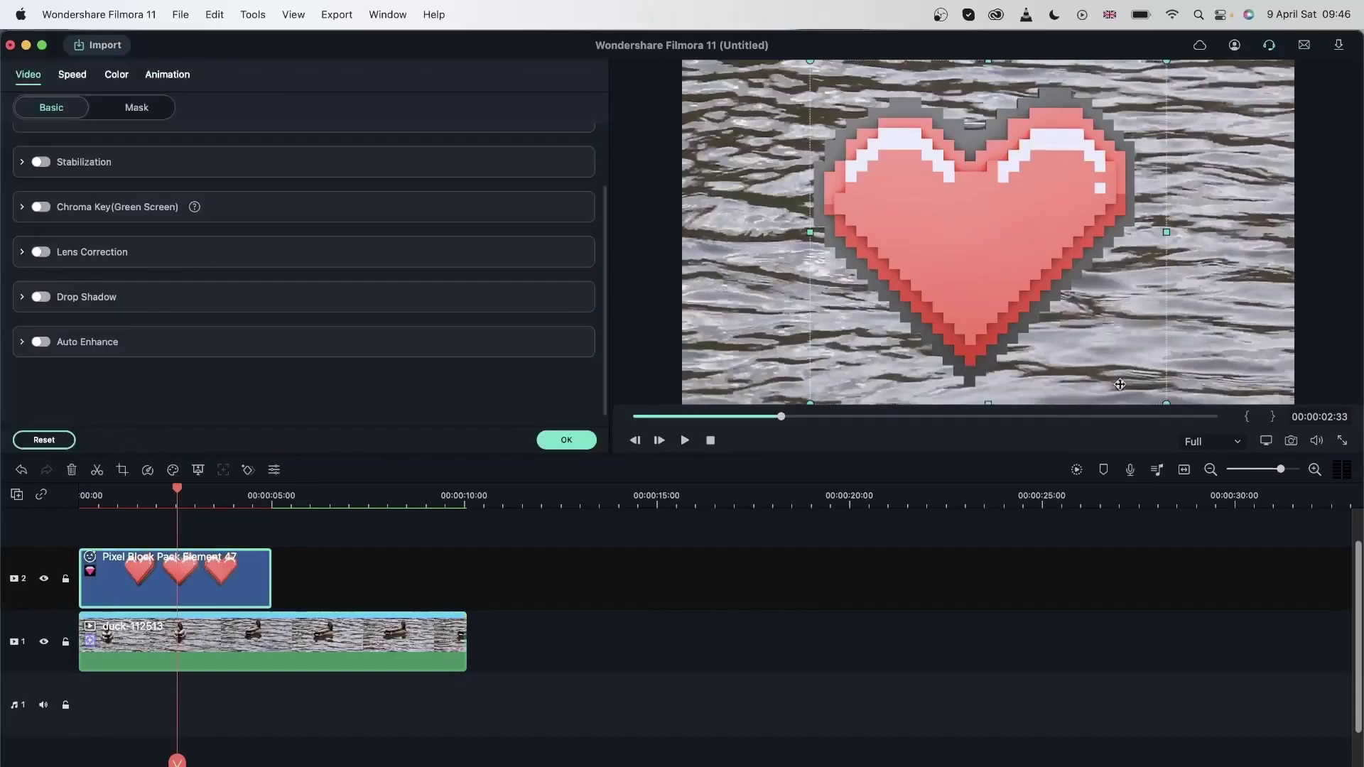
drag(1165, 402, 905, 164)
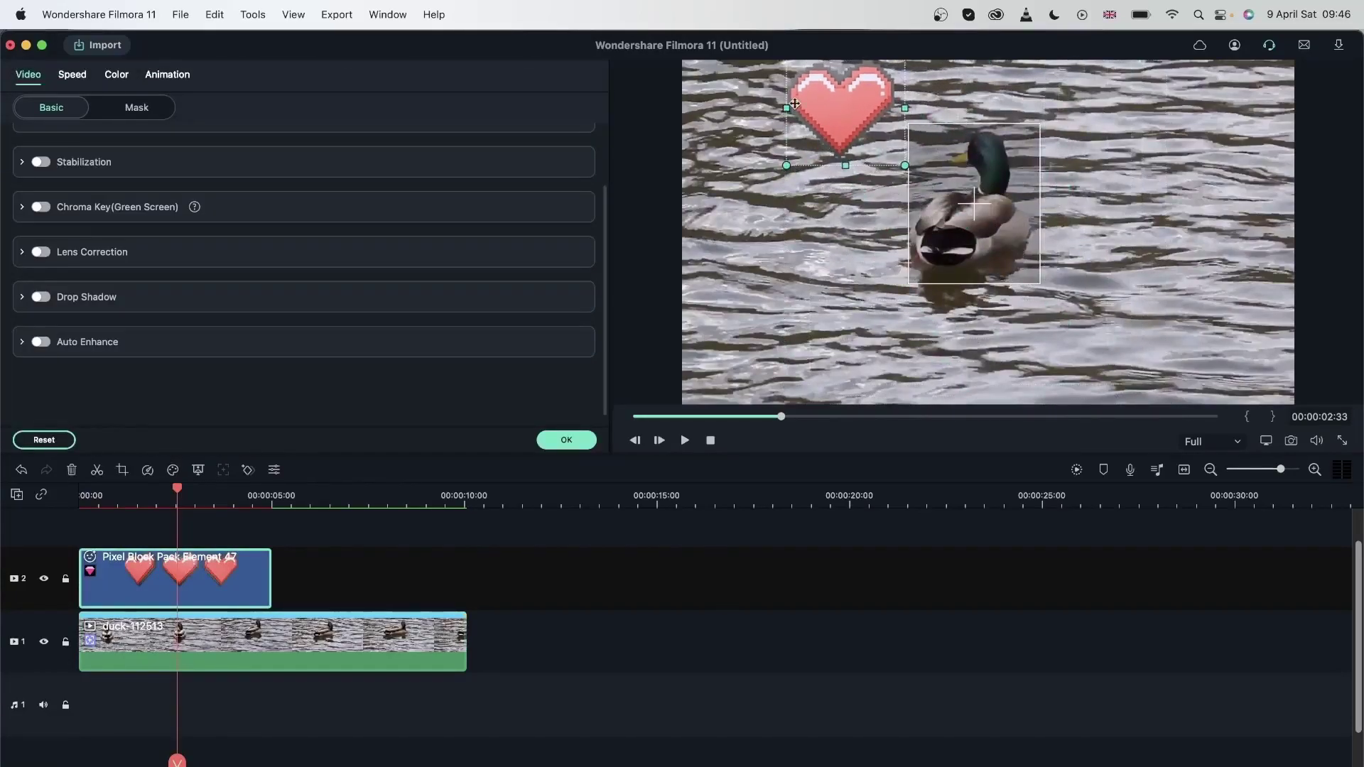
drag(828, 103, 1097, 181)
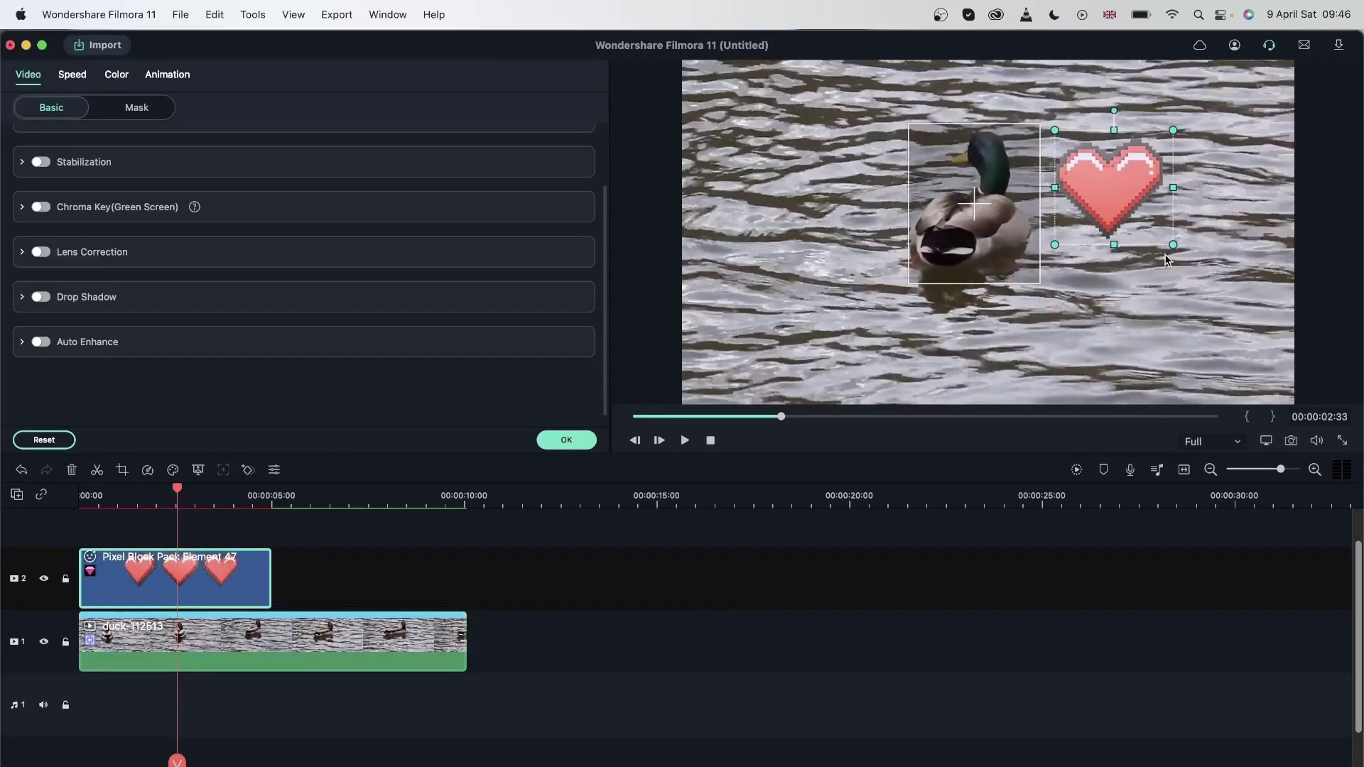
drag(1174, 245, 1100, 181)
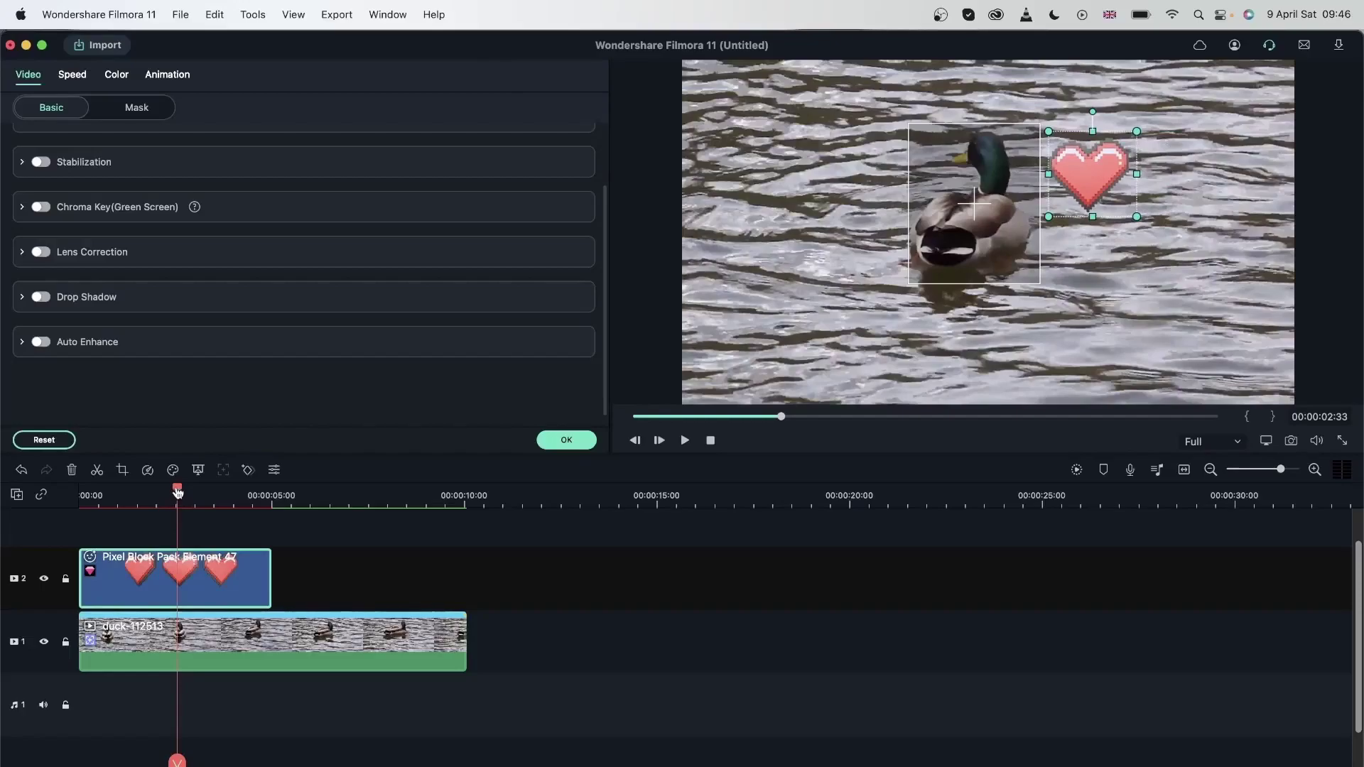
At the clip start, move the heart overlay down and left toward the duck
drag(178, 495, 21, 505)
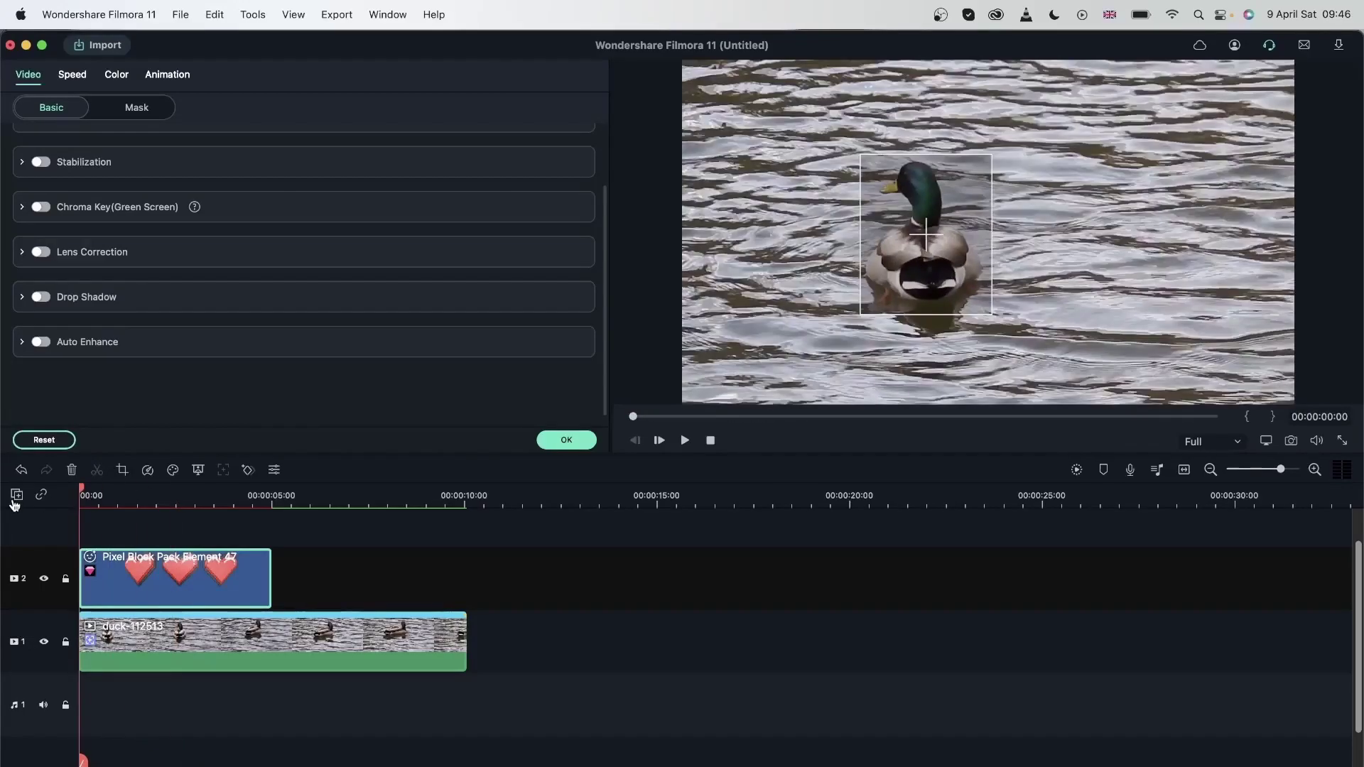
click(124, 577)
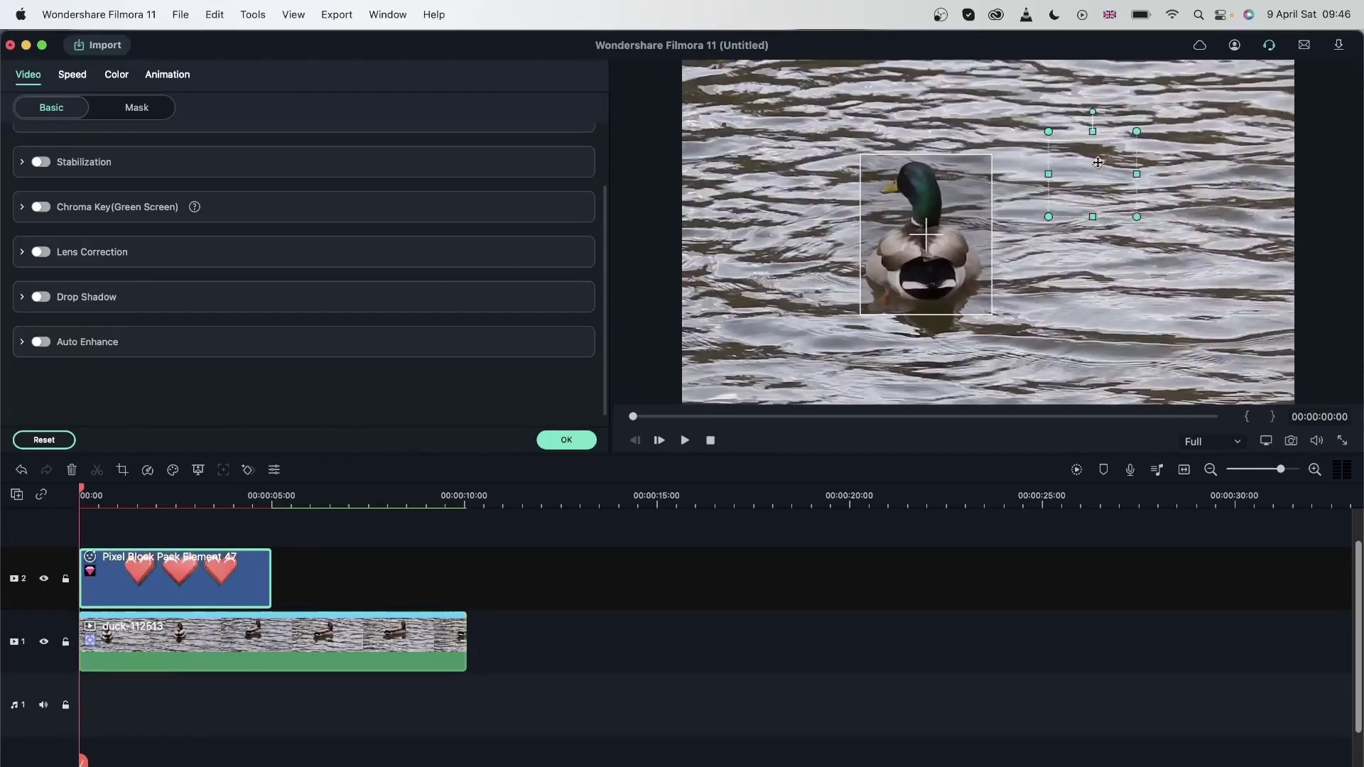
drag(1094, 168, 1053, 193)
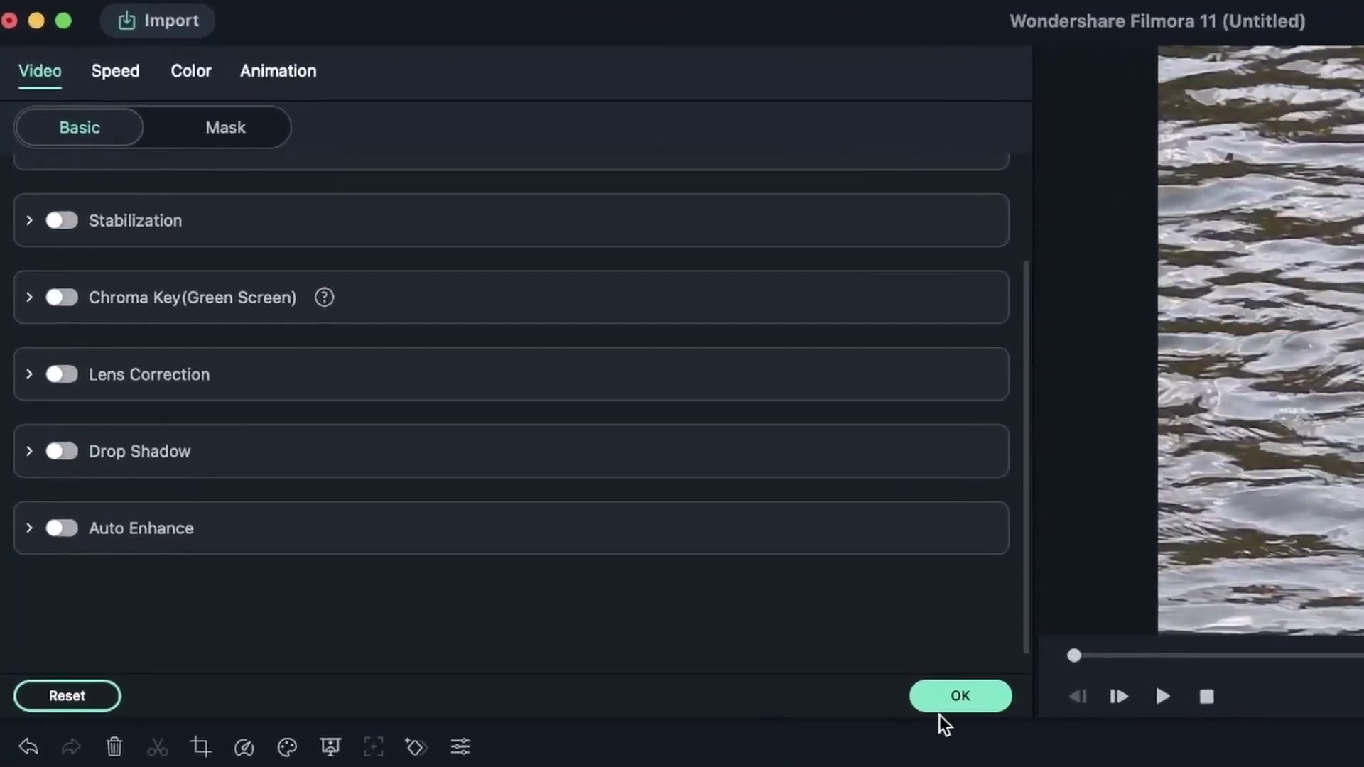
Attach Pixel Block Pack Element 47 to the duck's motion track and play it back
click(953, 700)
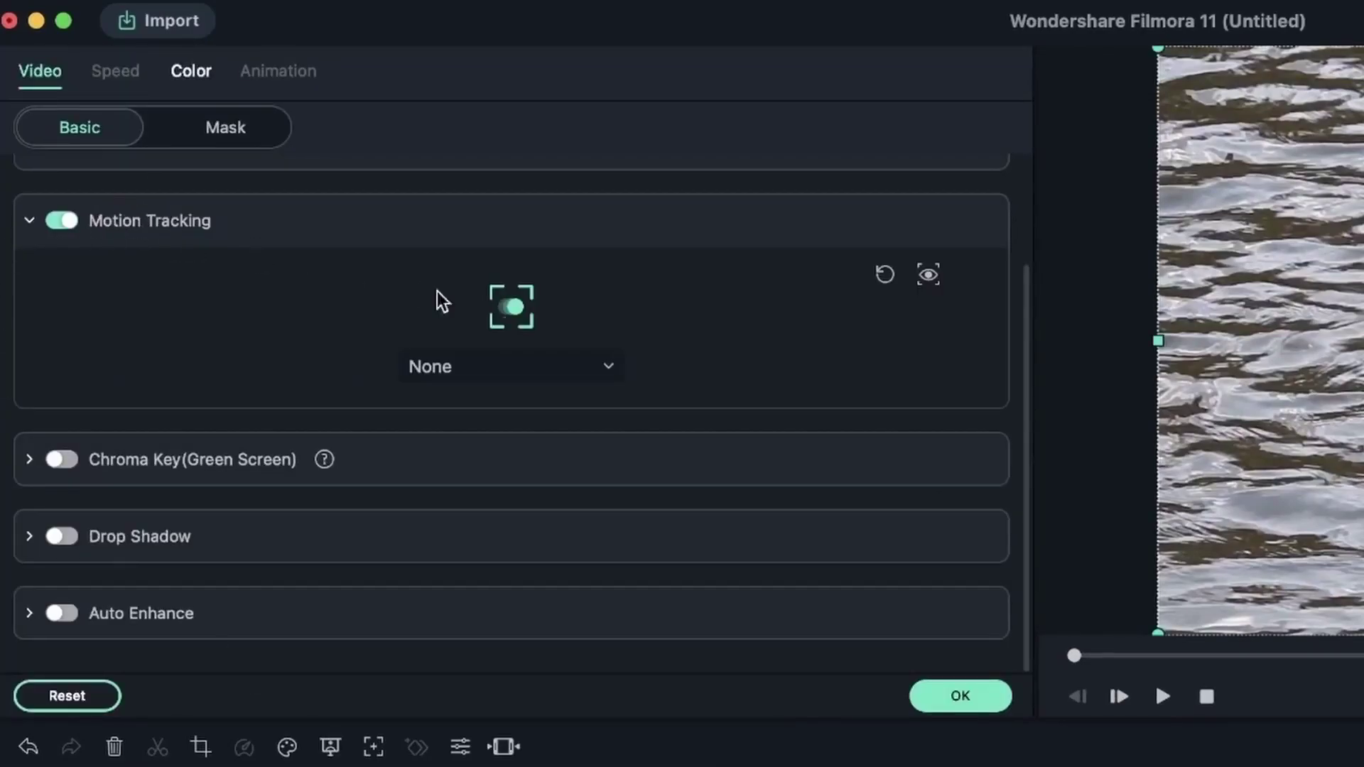
click(449, 365)
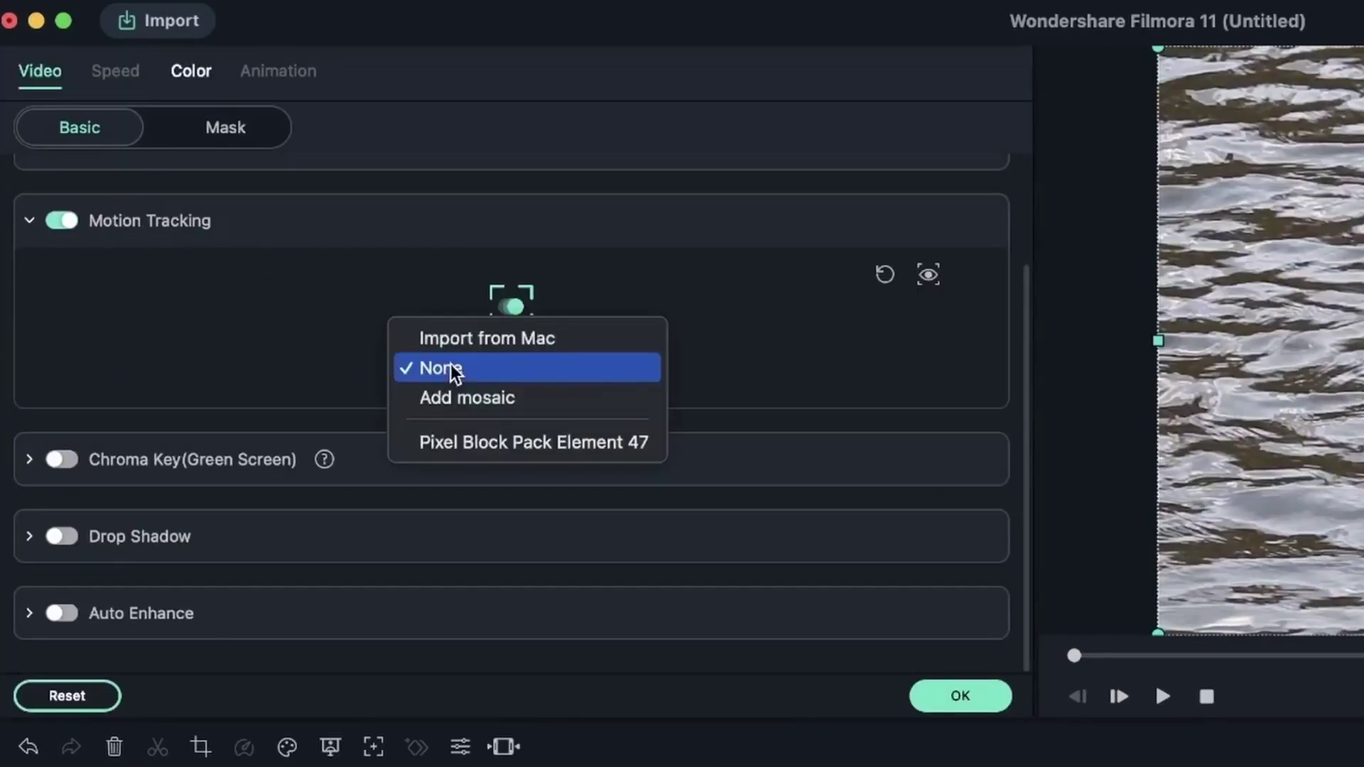
click(534, 442)
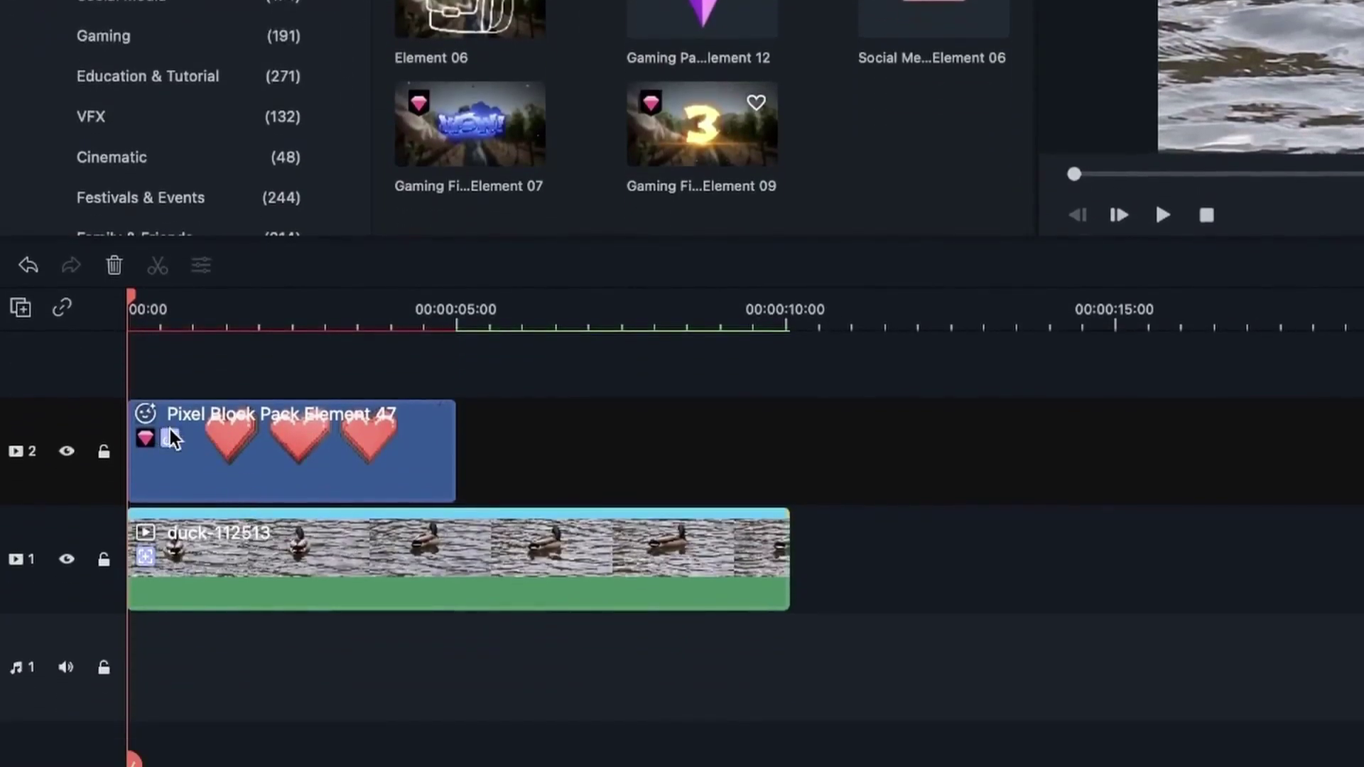
click(158, 553)
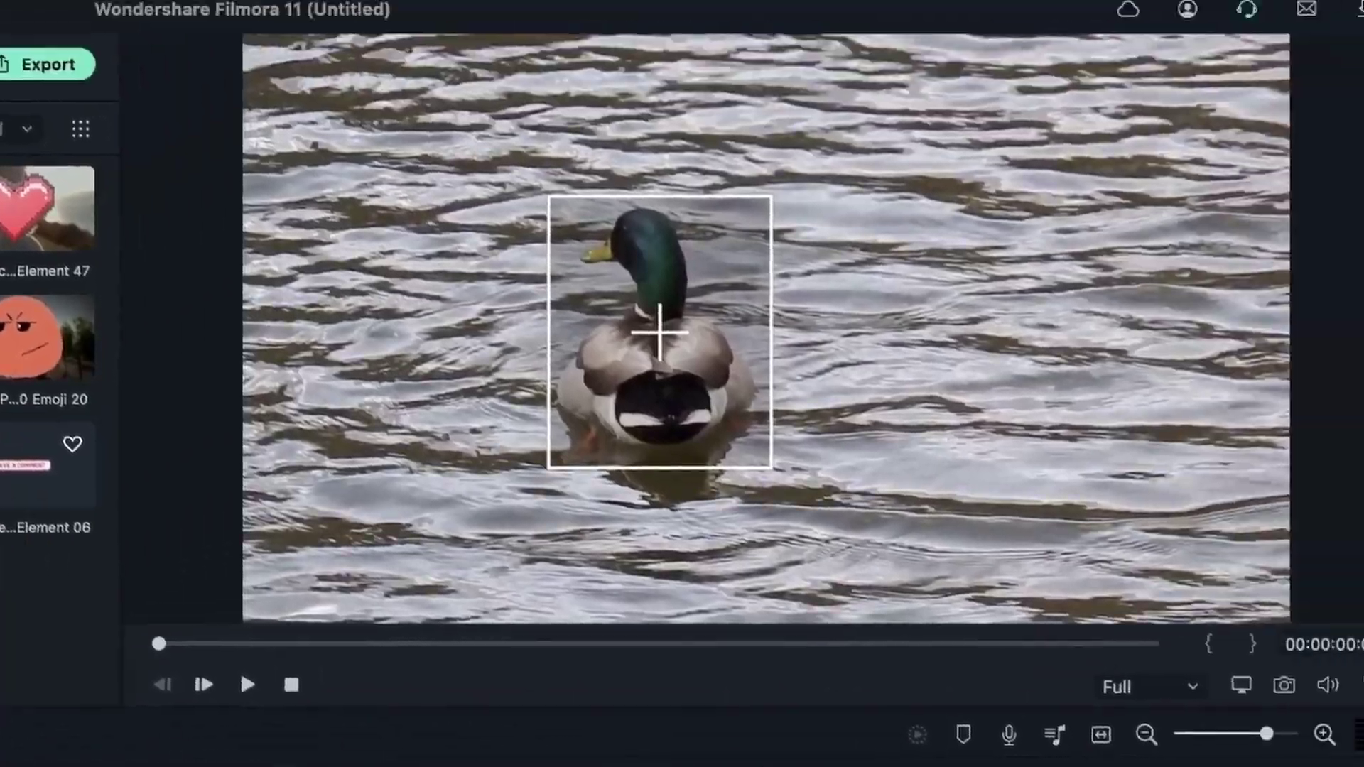
key(space)
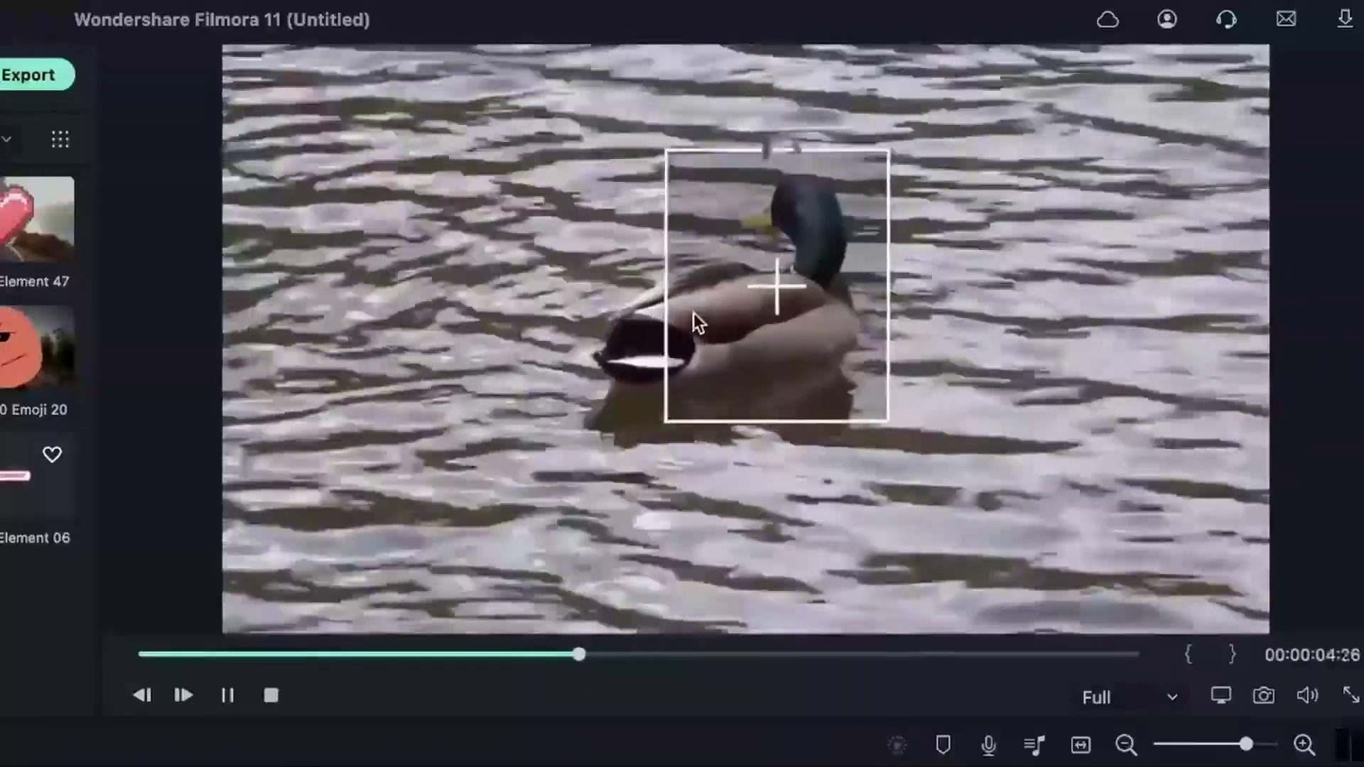
key(space)
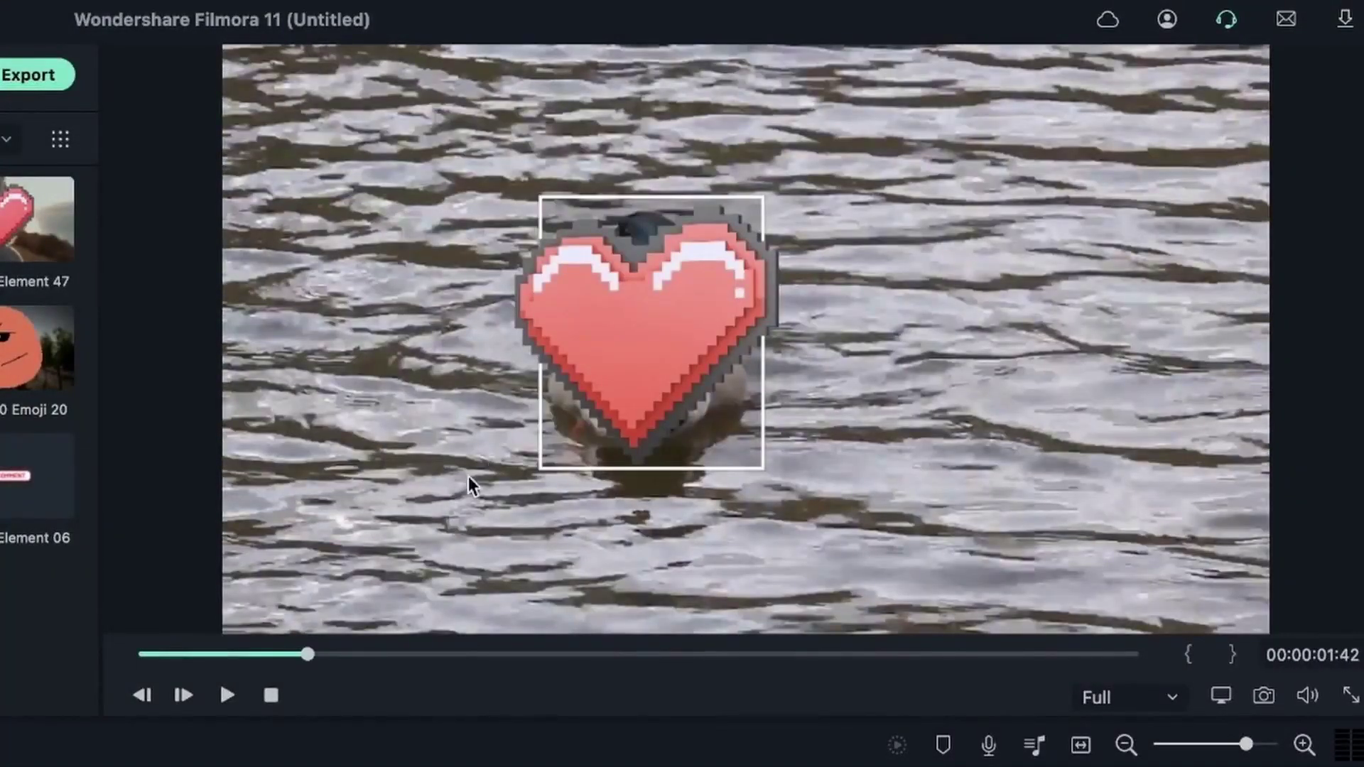
Offset the heart to the duck's right, shrink it, and apply the settings
click(676, 323)
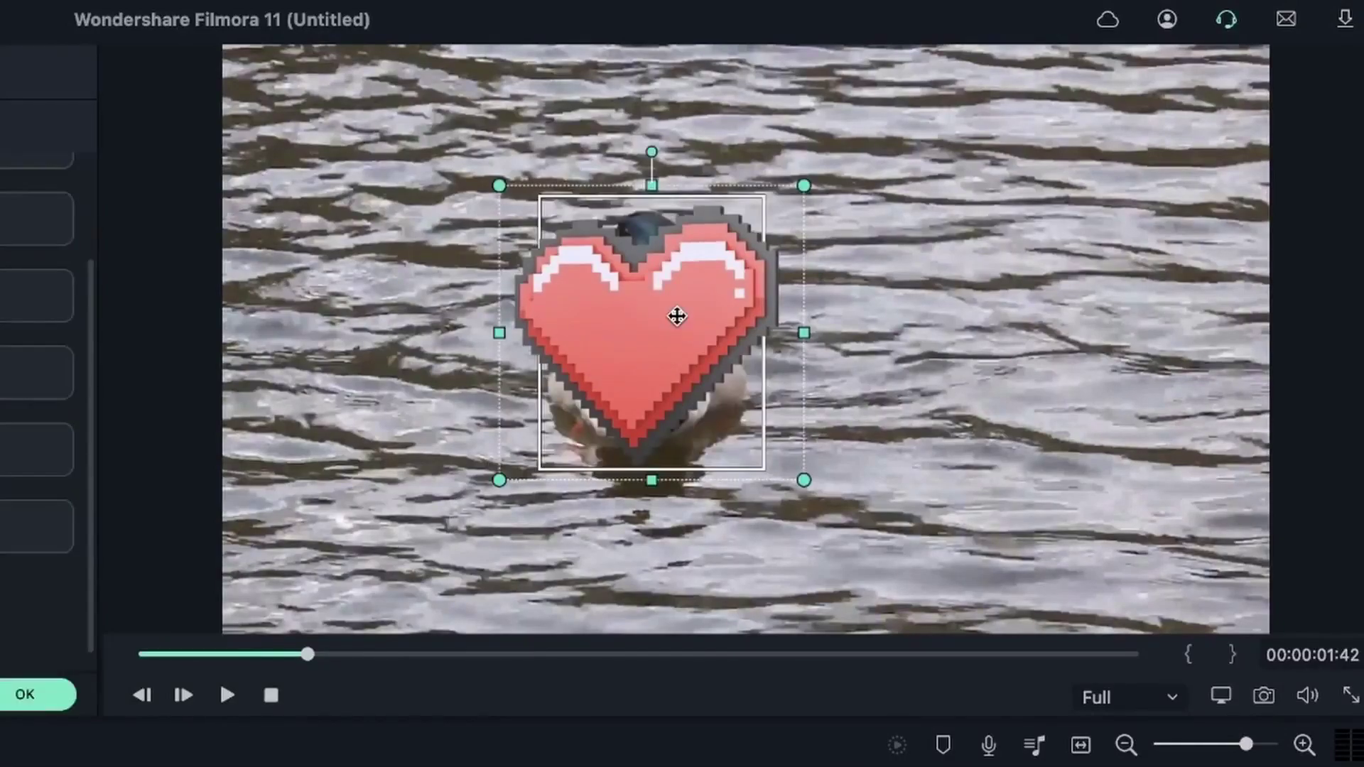
drag(636, 329, 913, 305)
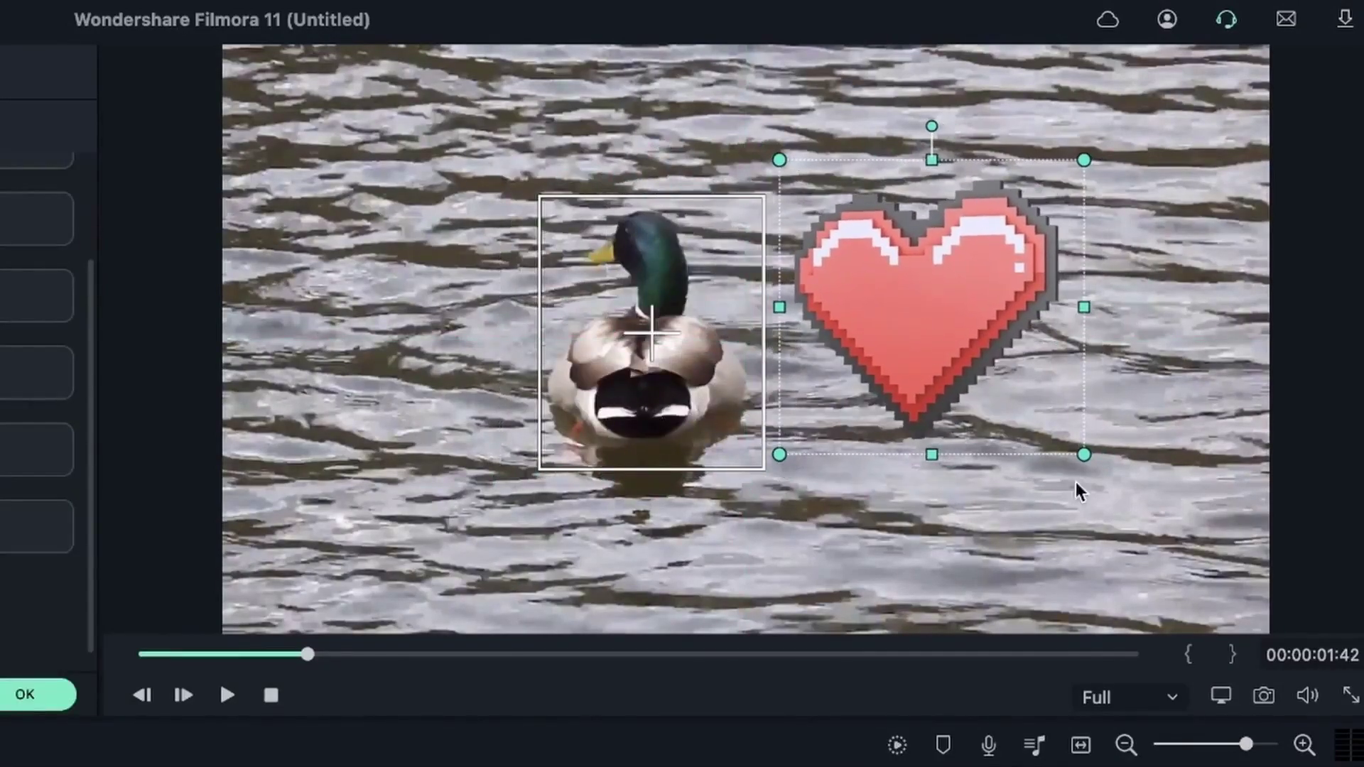
drag(1081, 455, 969, 341)
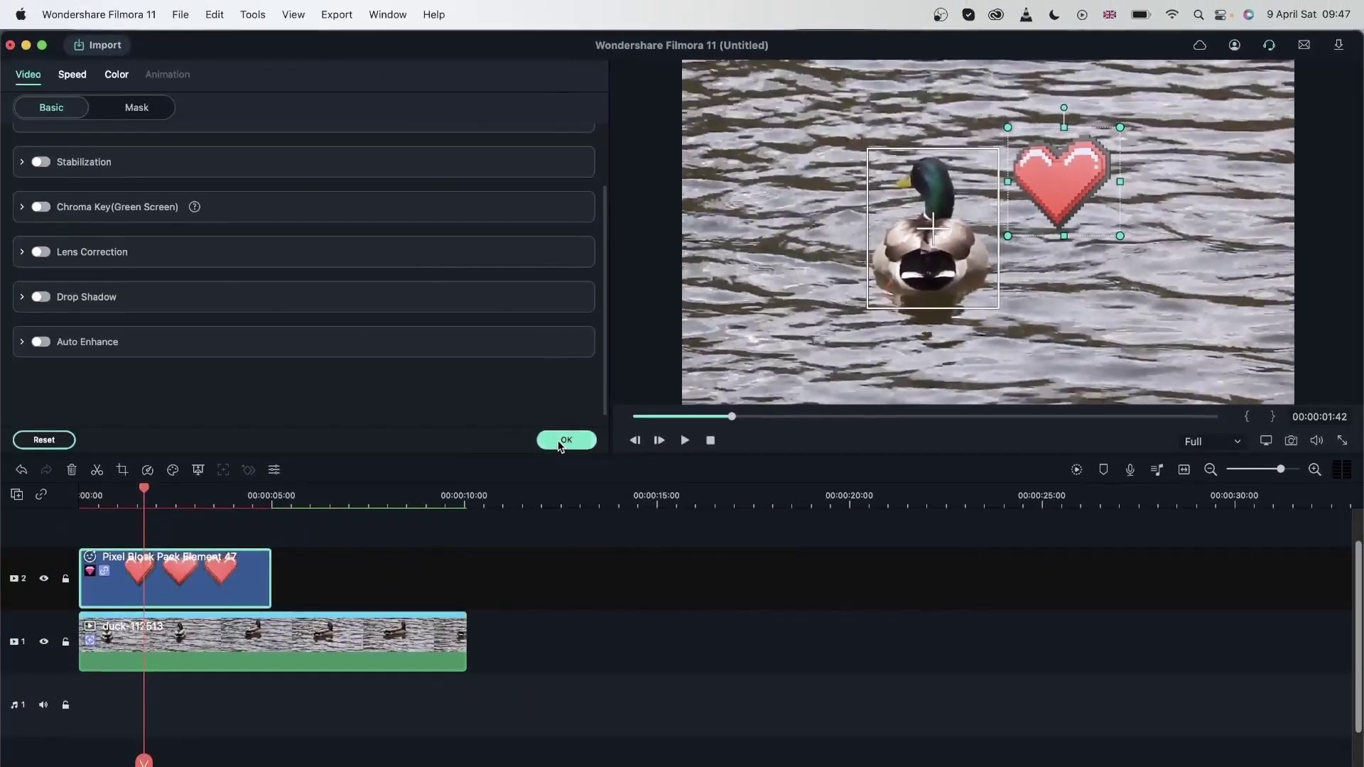
click(25, 695)
Replay from the start, then add Pixel Block Pack Element 46 to the timeline
click(84, 501)
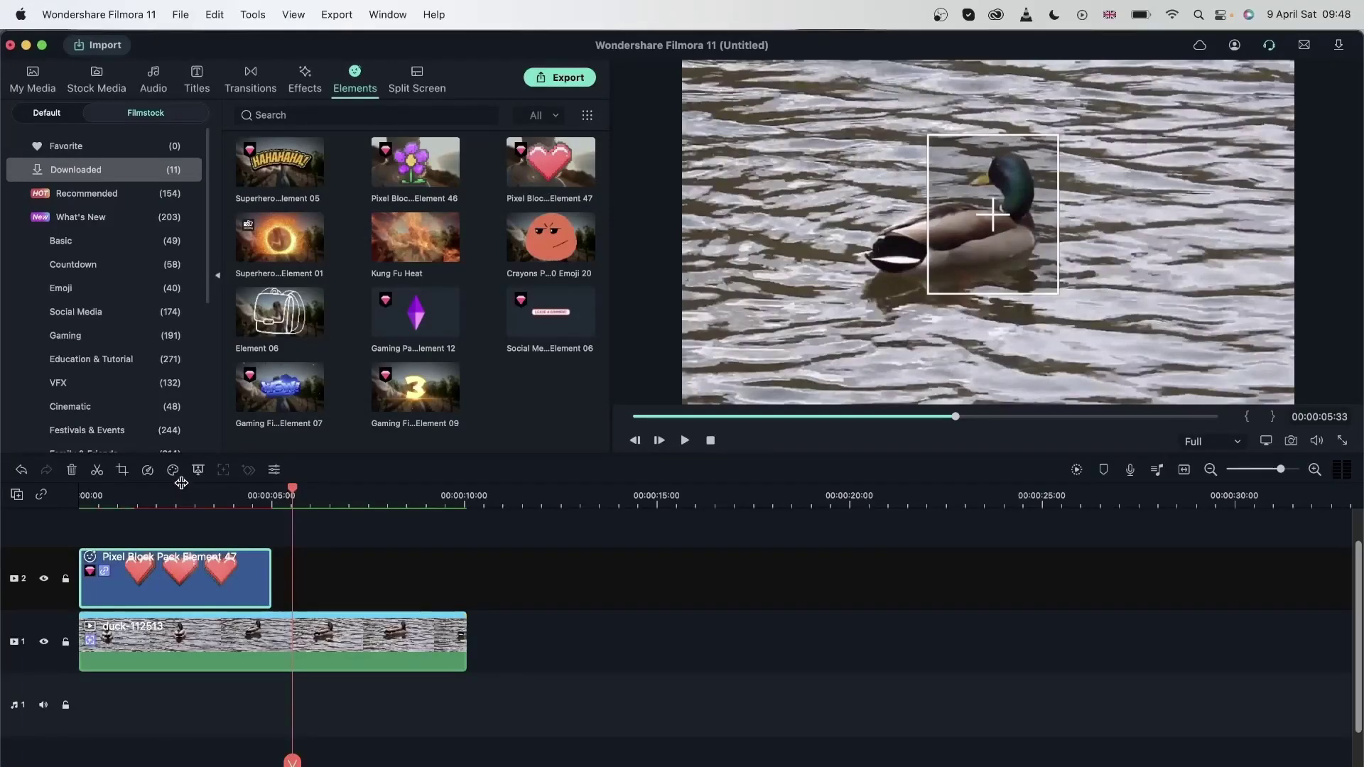
click(95, 498)
key(space)
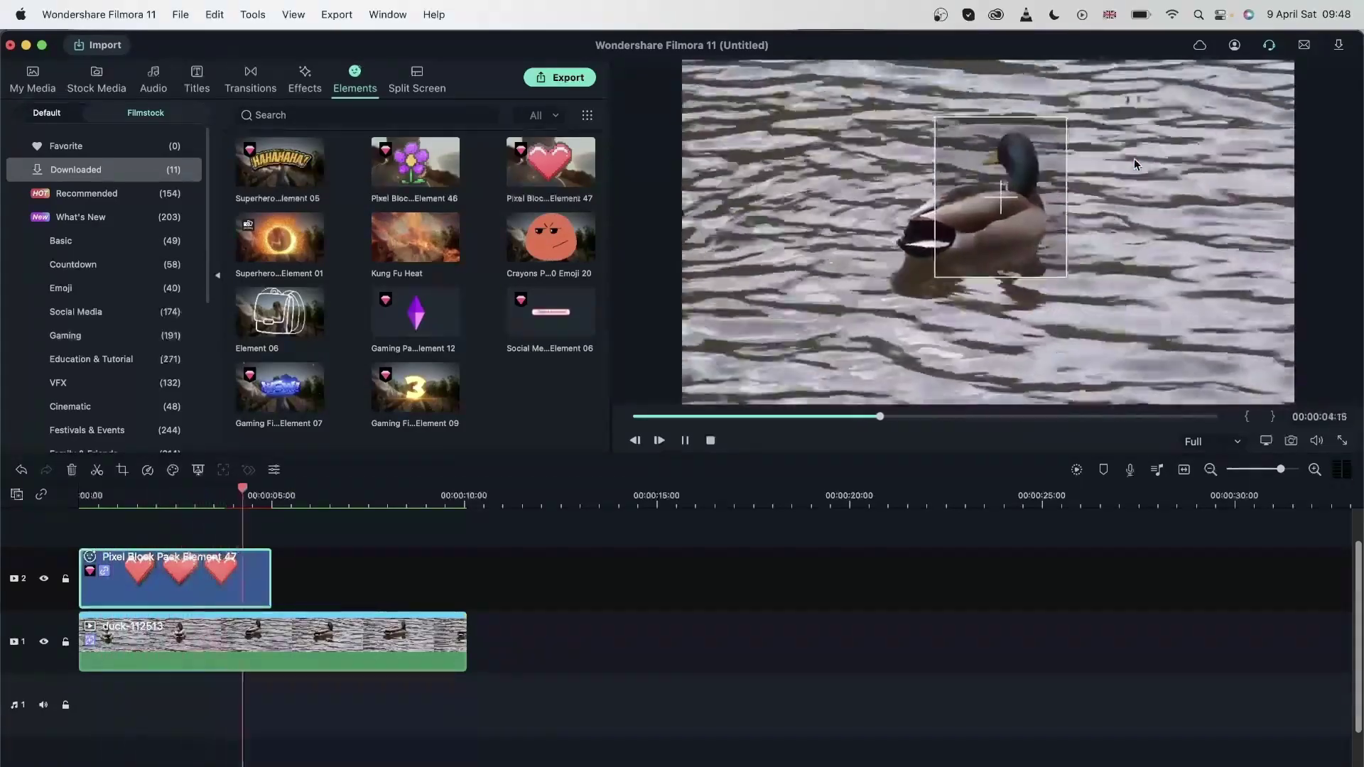
key(space)
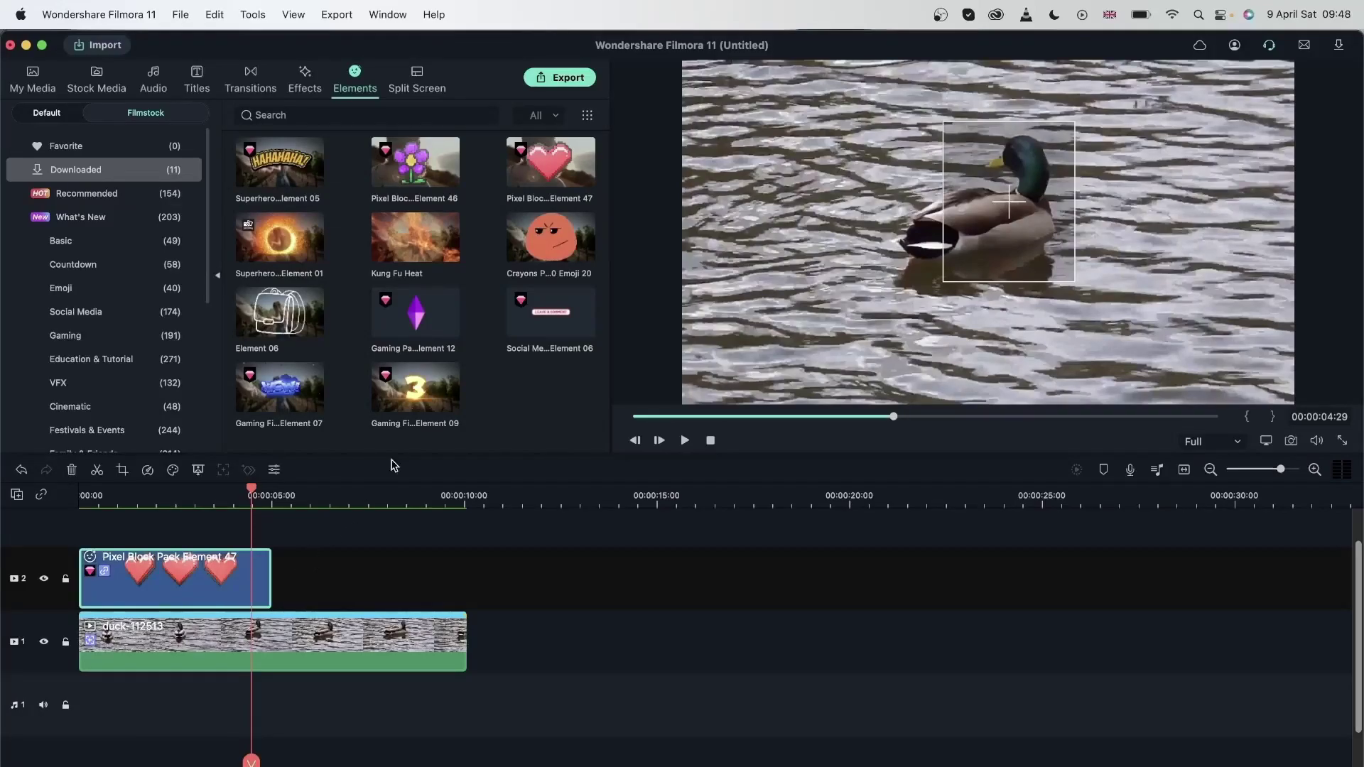
scroll(299, 626, up, 1)
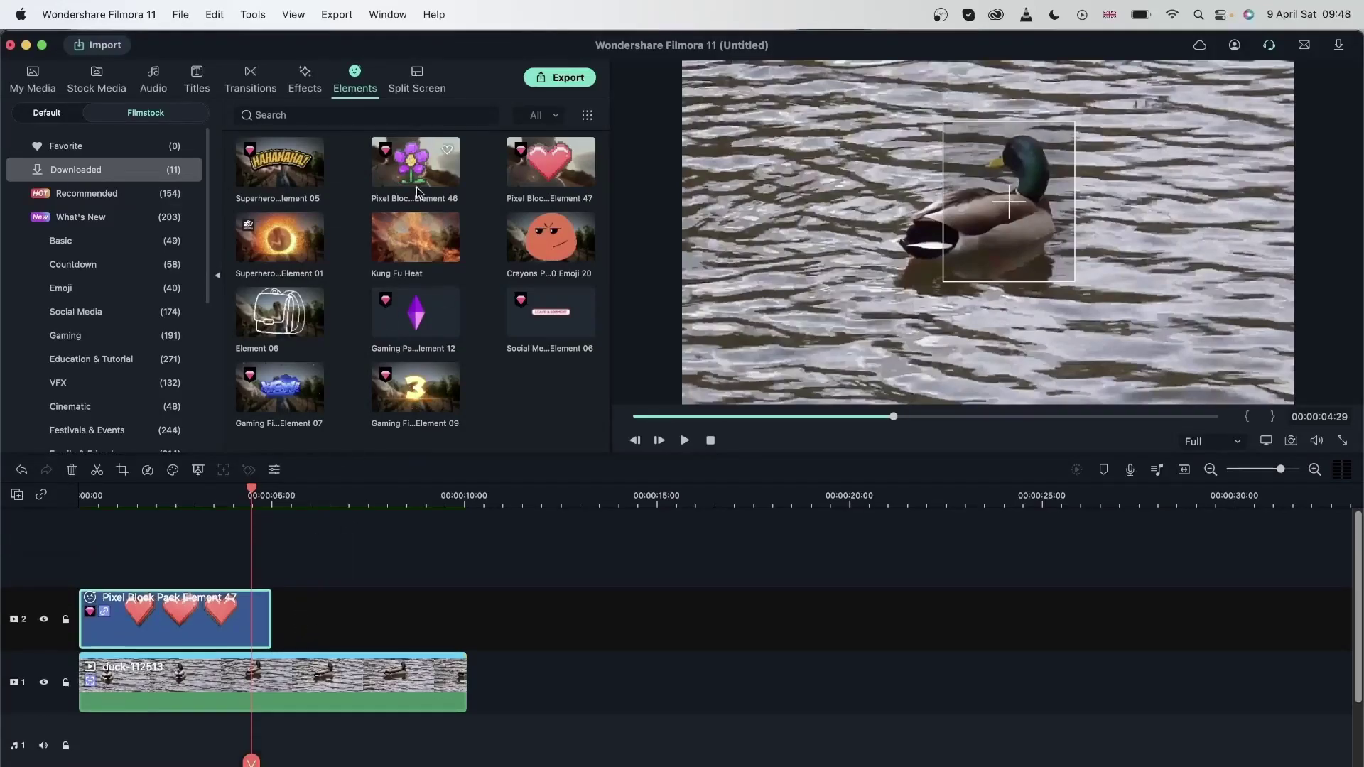
drag(416, 169, 81, 558)
Move the Element 46 flower to the start of its track and attach it to the duck's motion track
drag(252, 489, 142, 487)
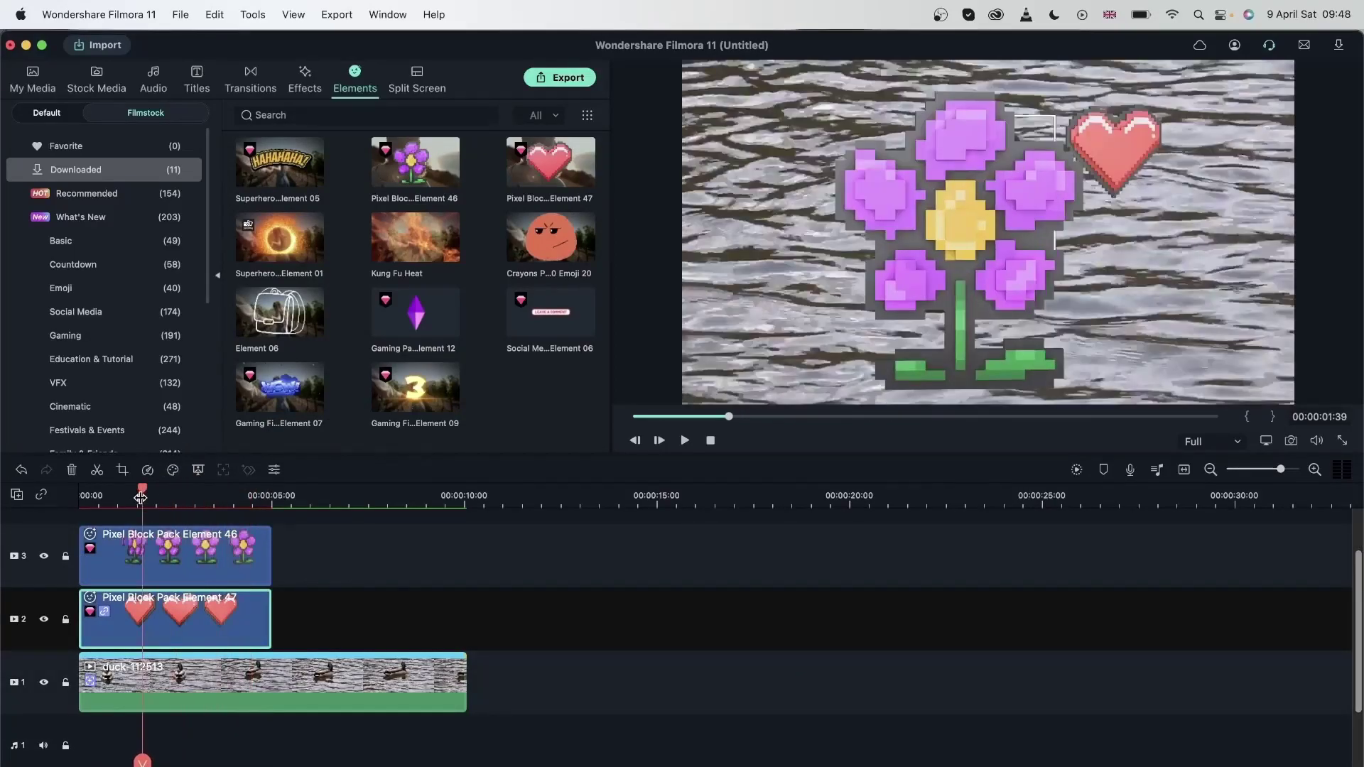
double_click(337, 689)
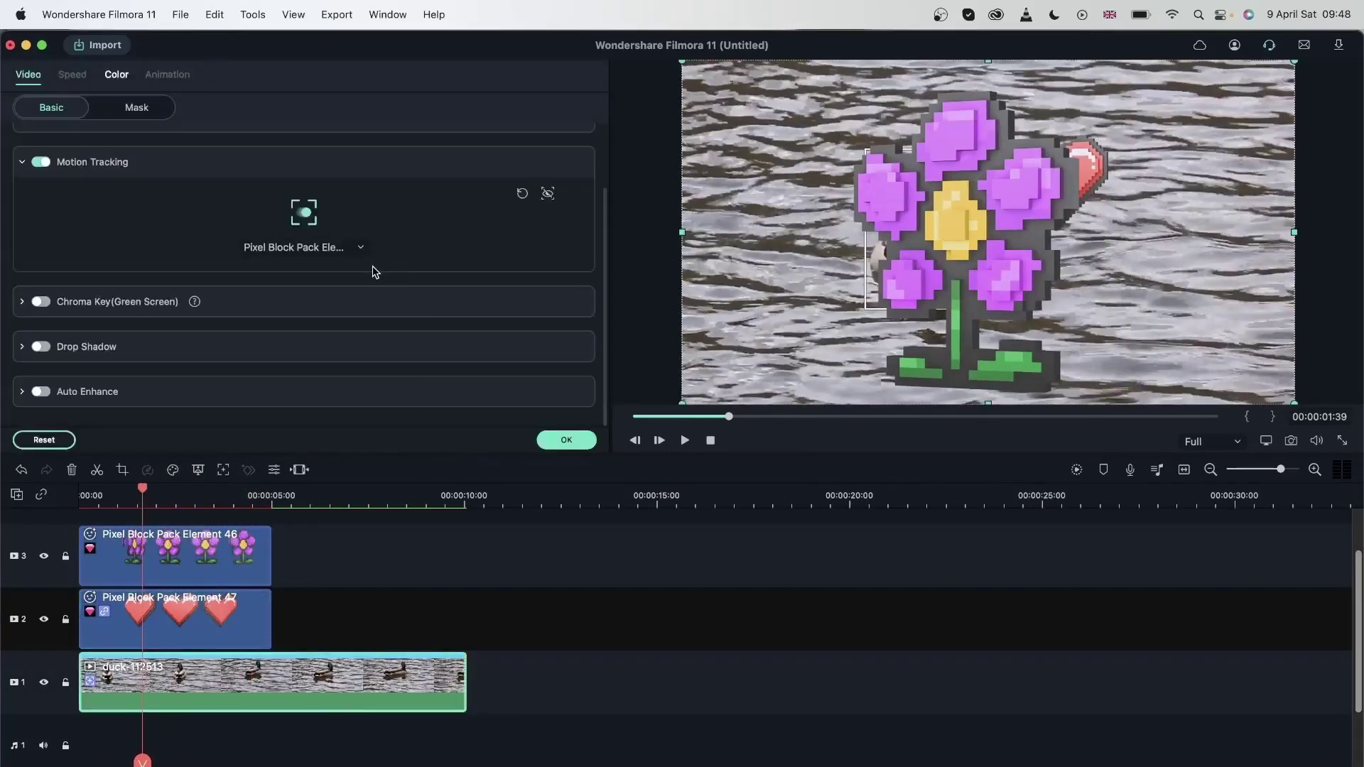
click(353, 249)
click(281, 265)
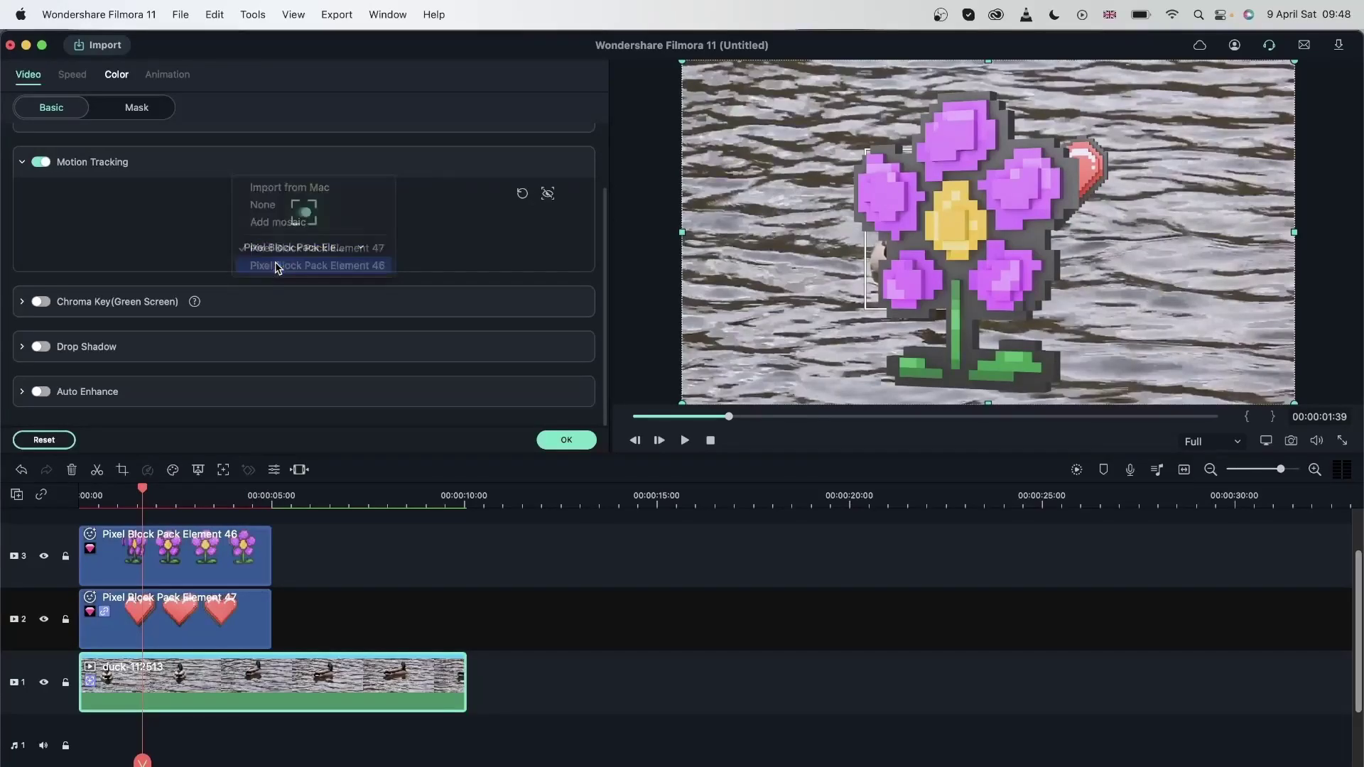
click(285, 248)
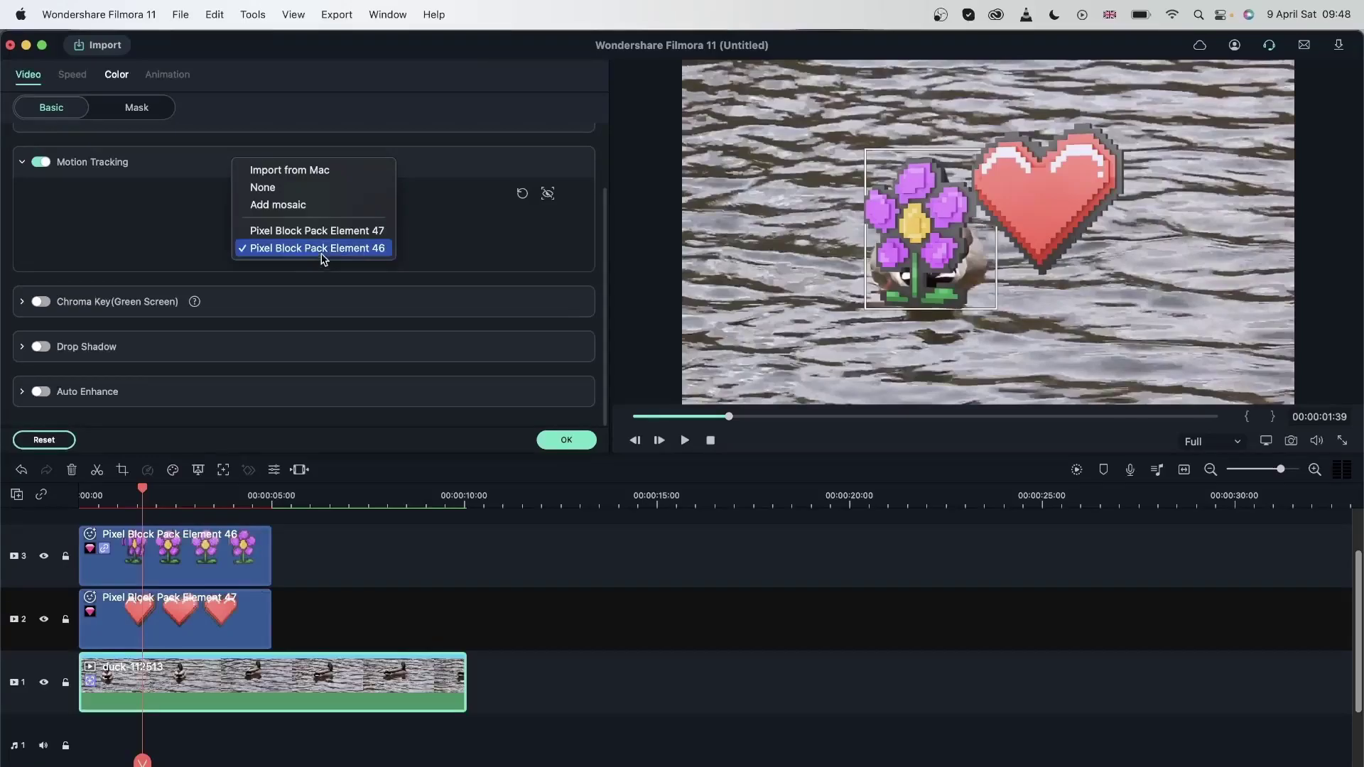
Attach a mosaic to the duck's motion track and play back to check the pixelation
click(307, 206)
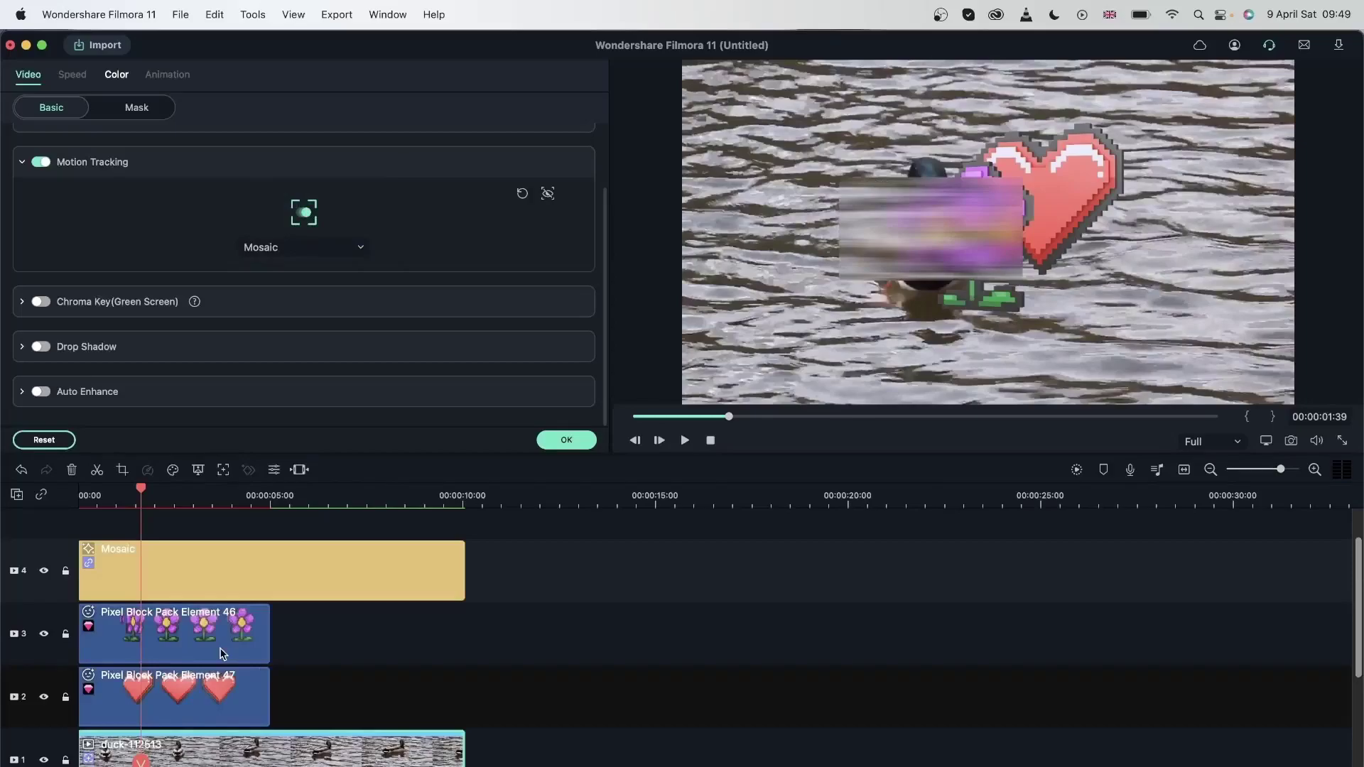
scroll(222, 654, down, 2)
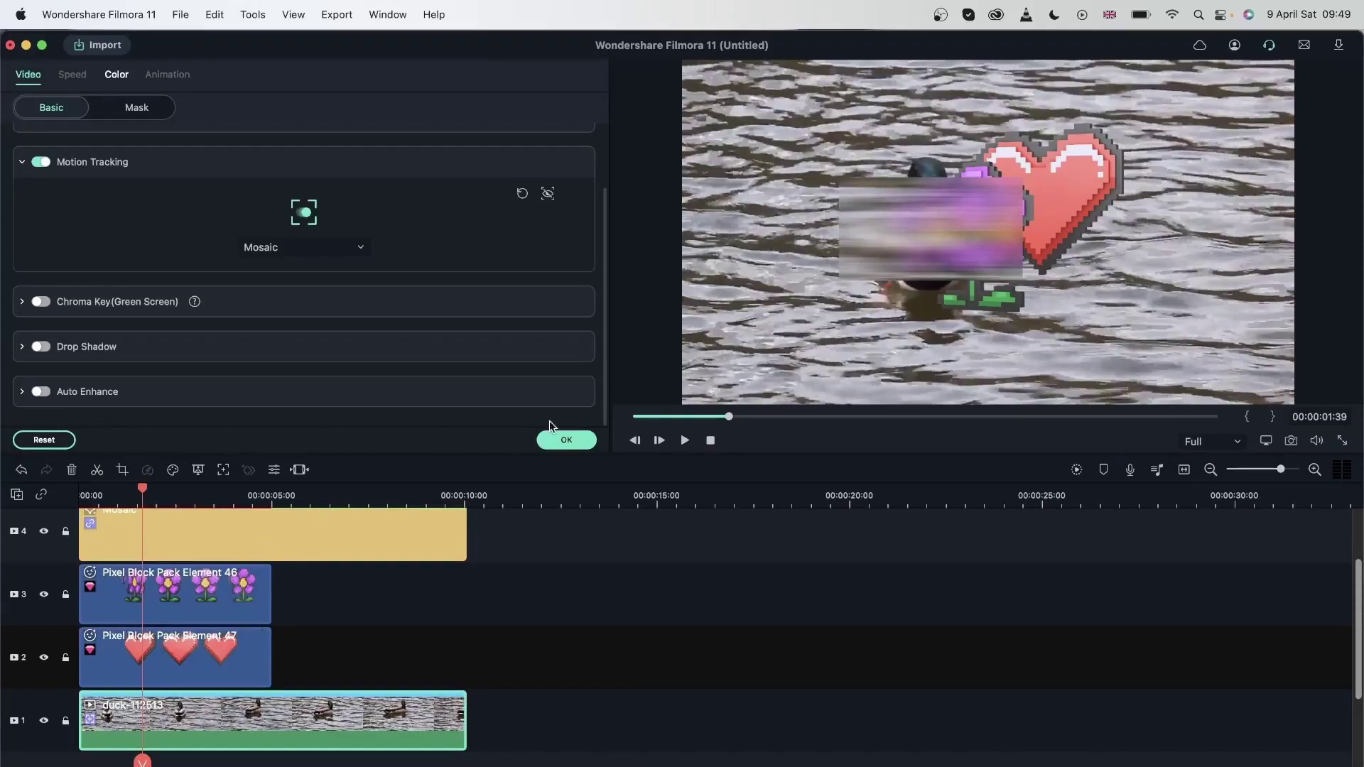
click(568, 442)
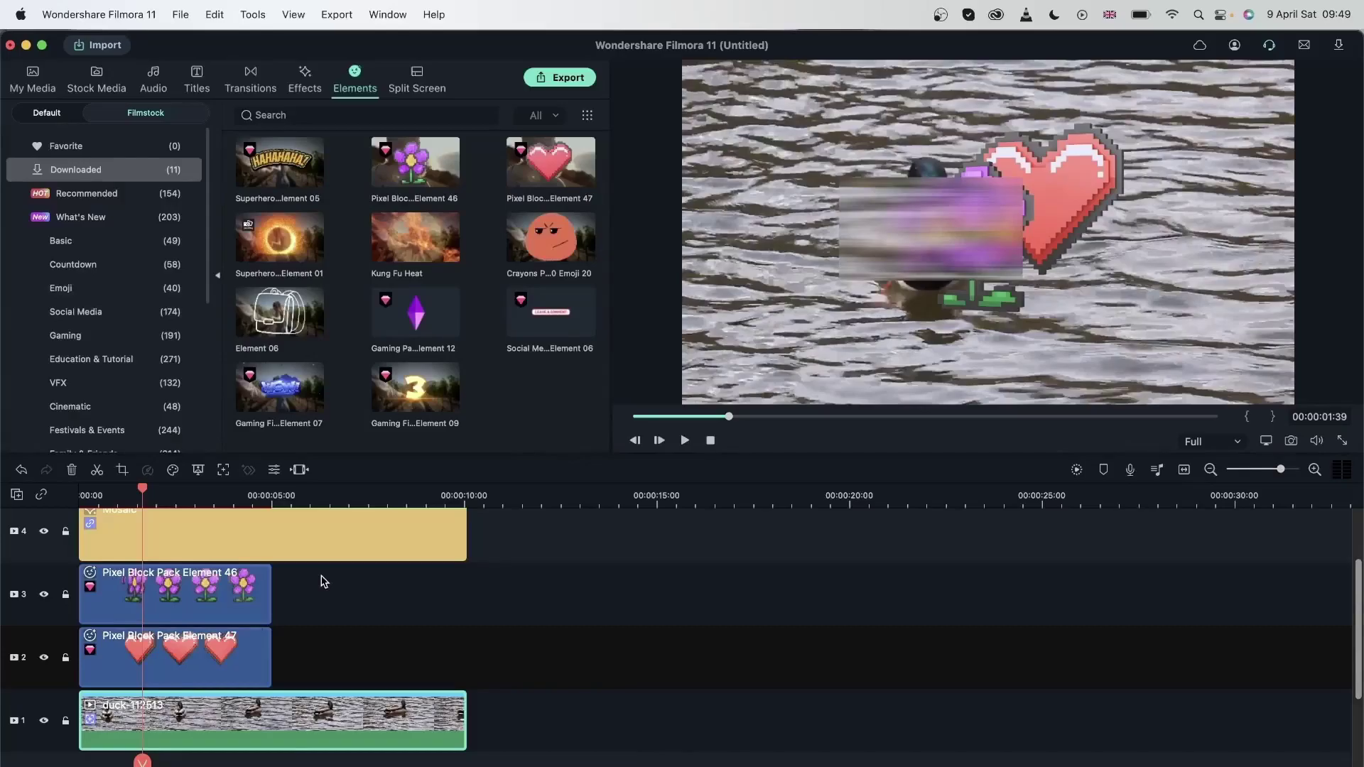
key(space)
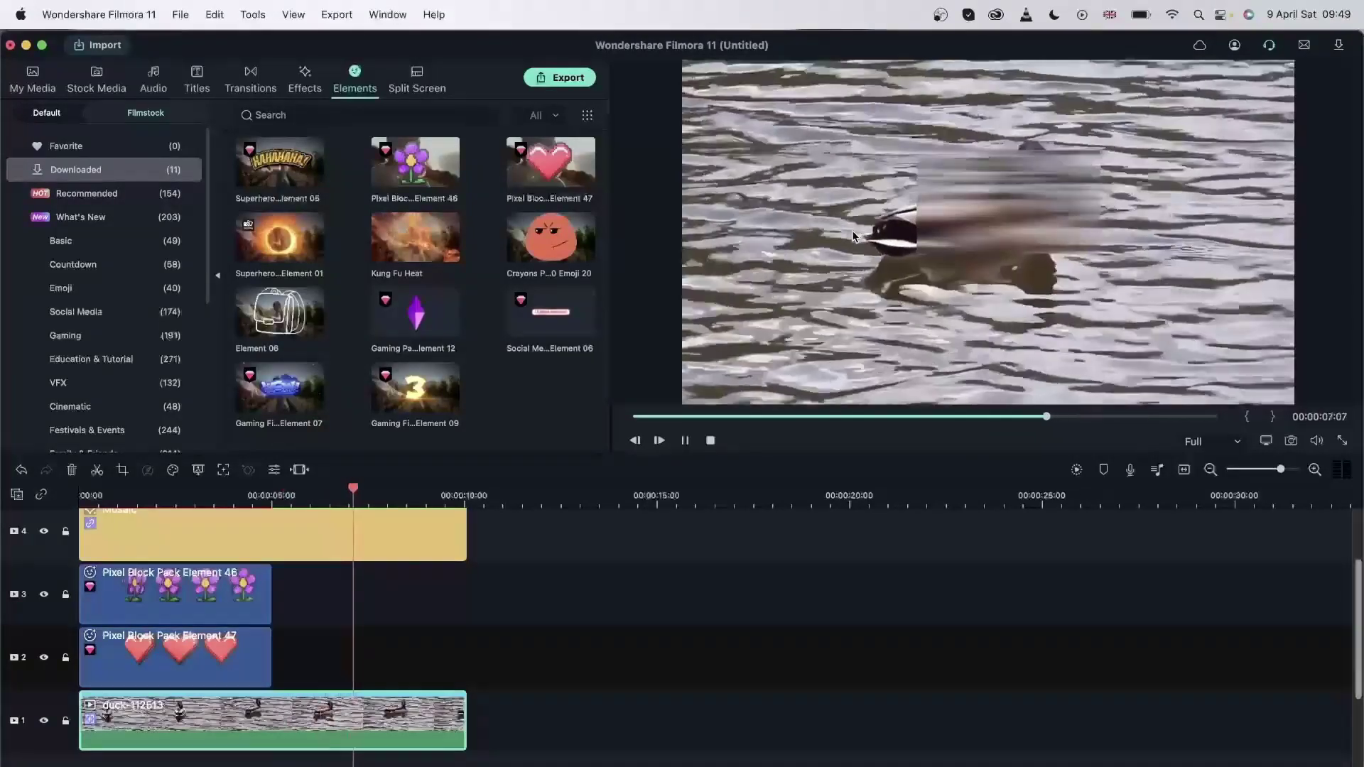
key(space)
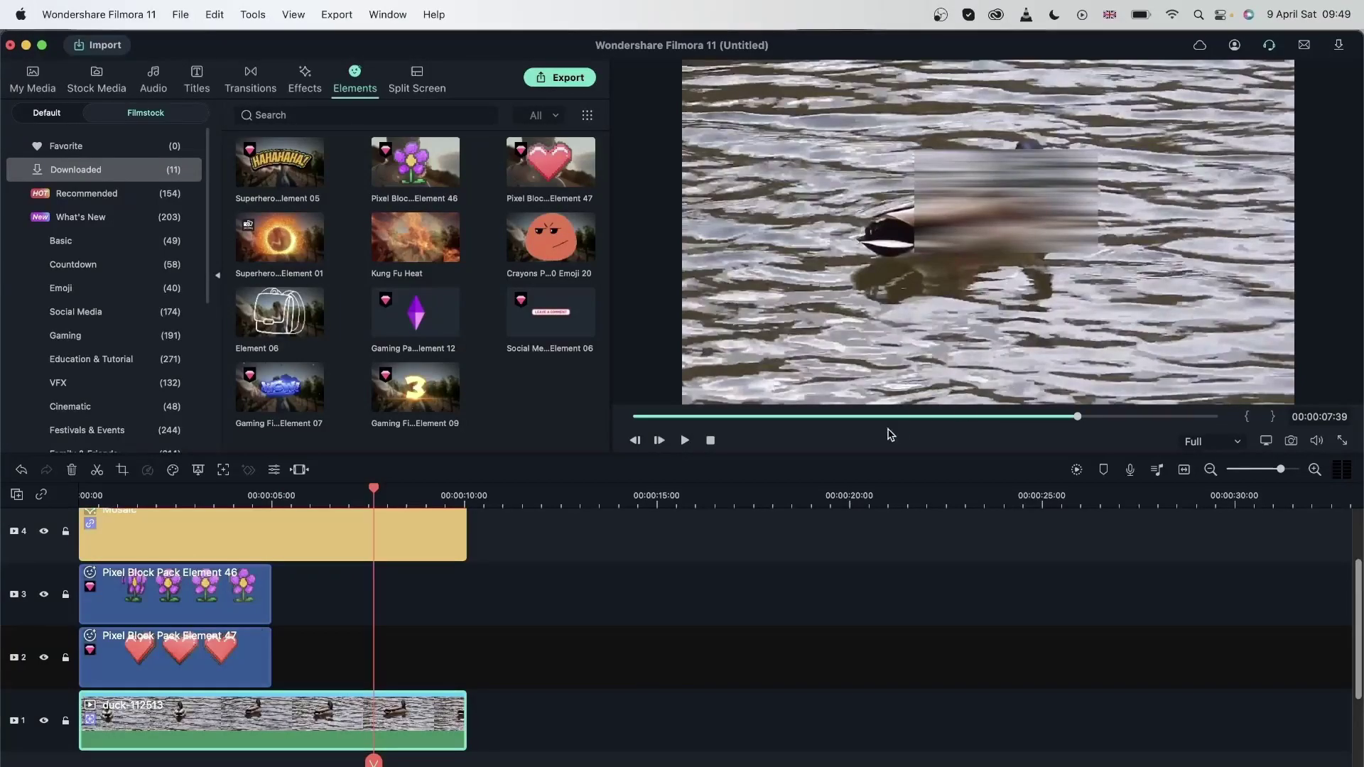
click(642, 626)
Delete the mosaic, flower and heart clips, and set tracking to None with data reset
drag(277, 660, 590, 529)
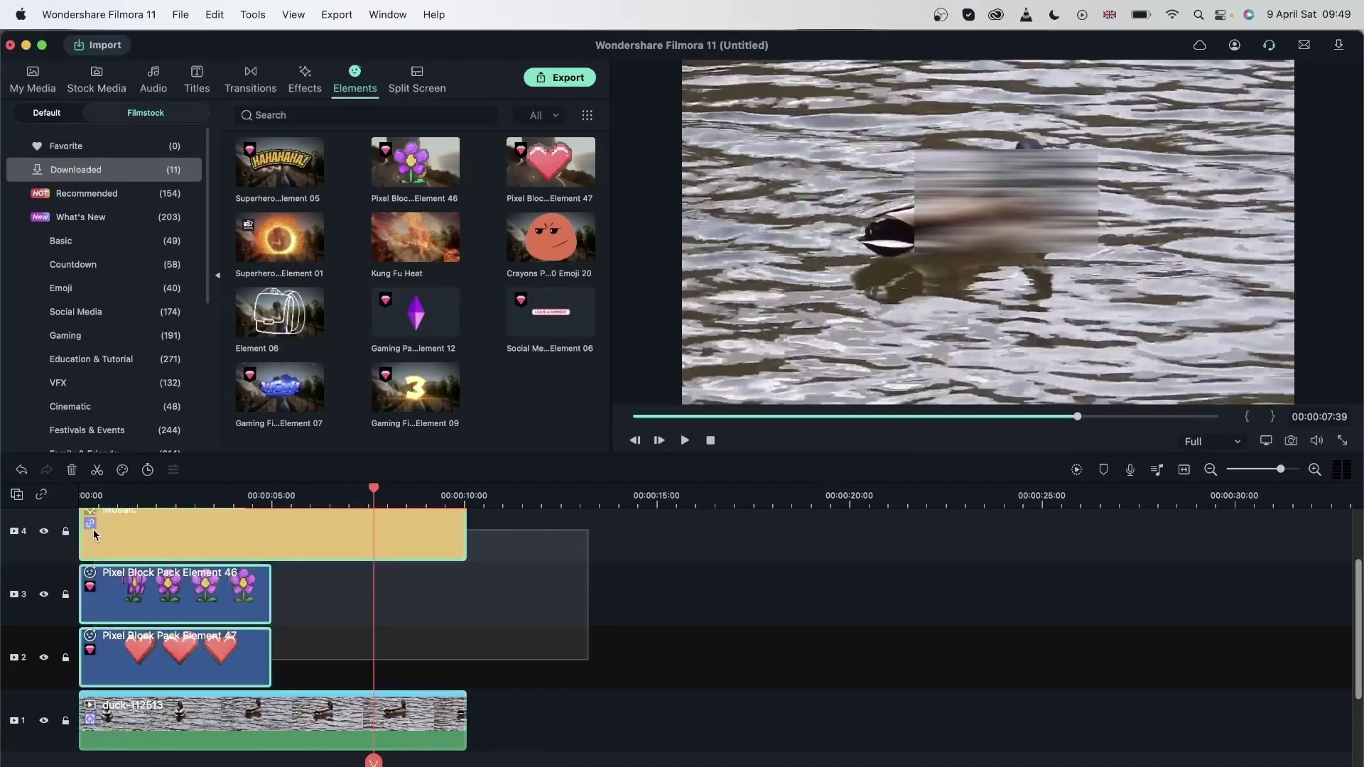
key(Delete)
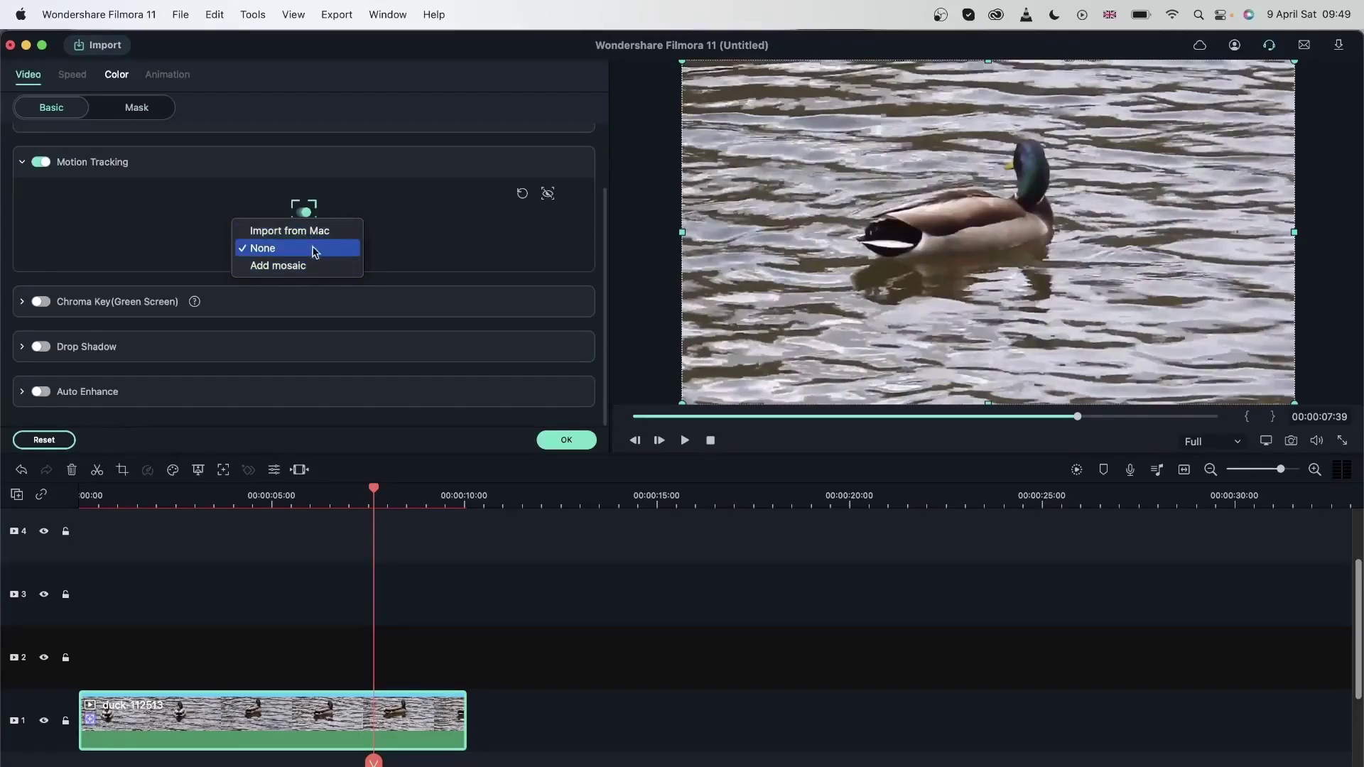
click(469, 269)
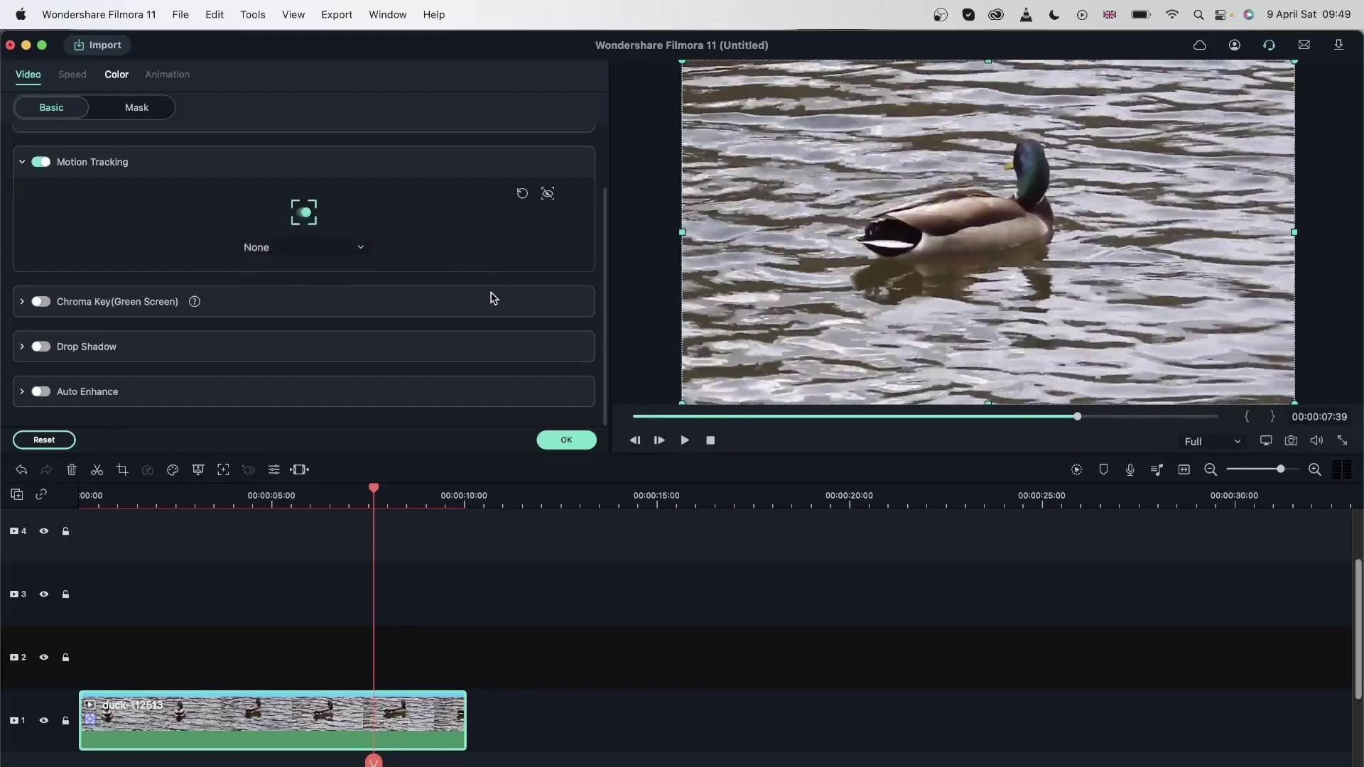
click(548, 196)
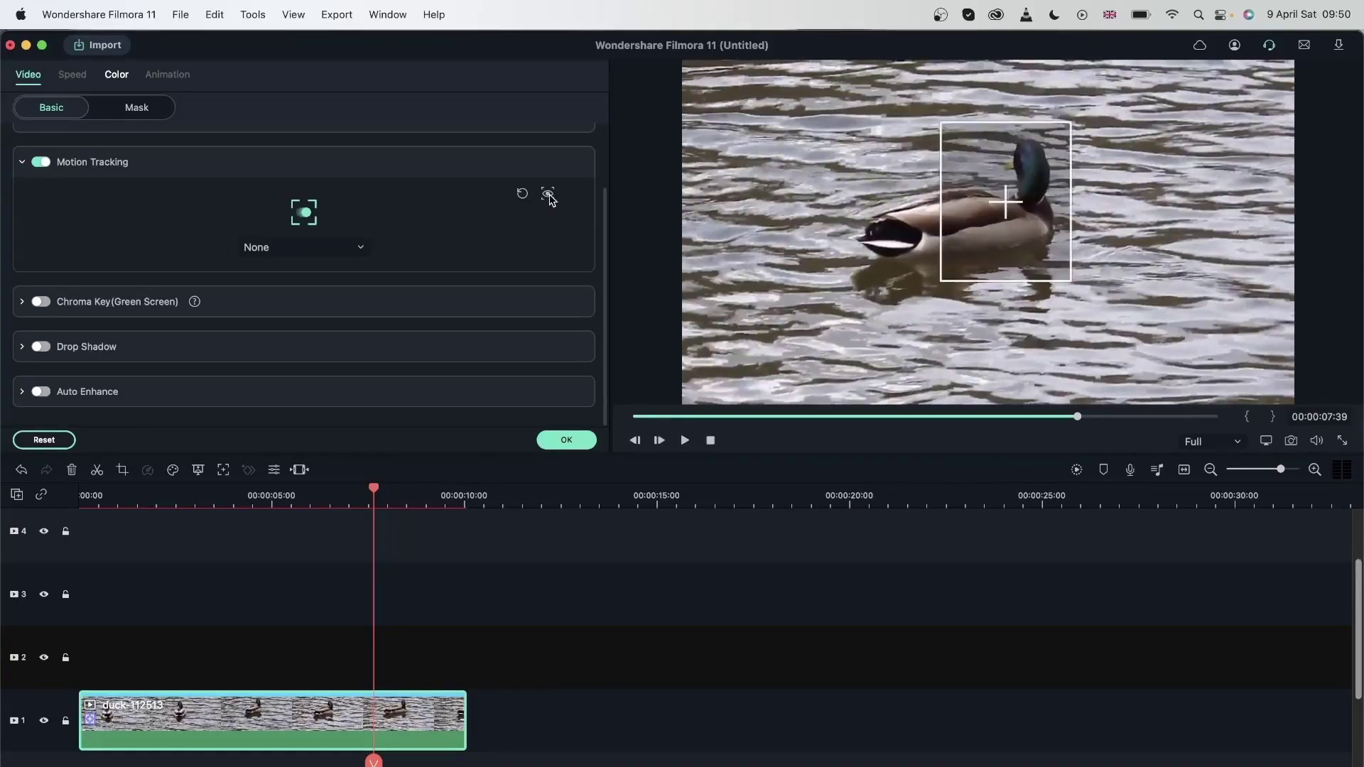
click(524, 195)
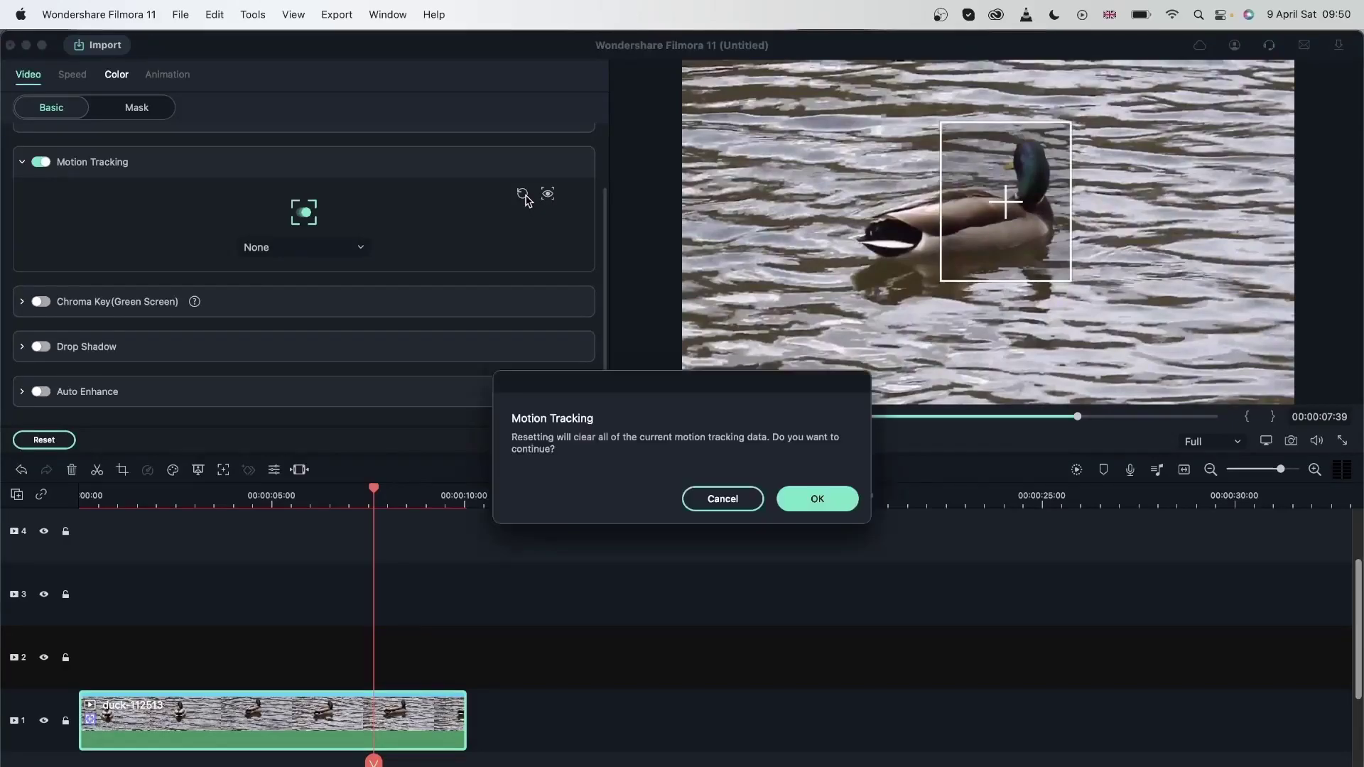
click(843, 500)
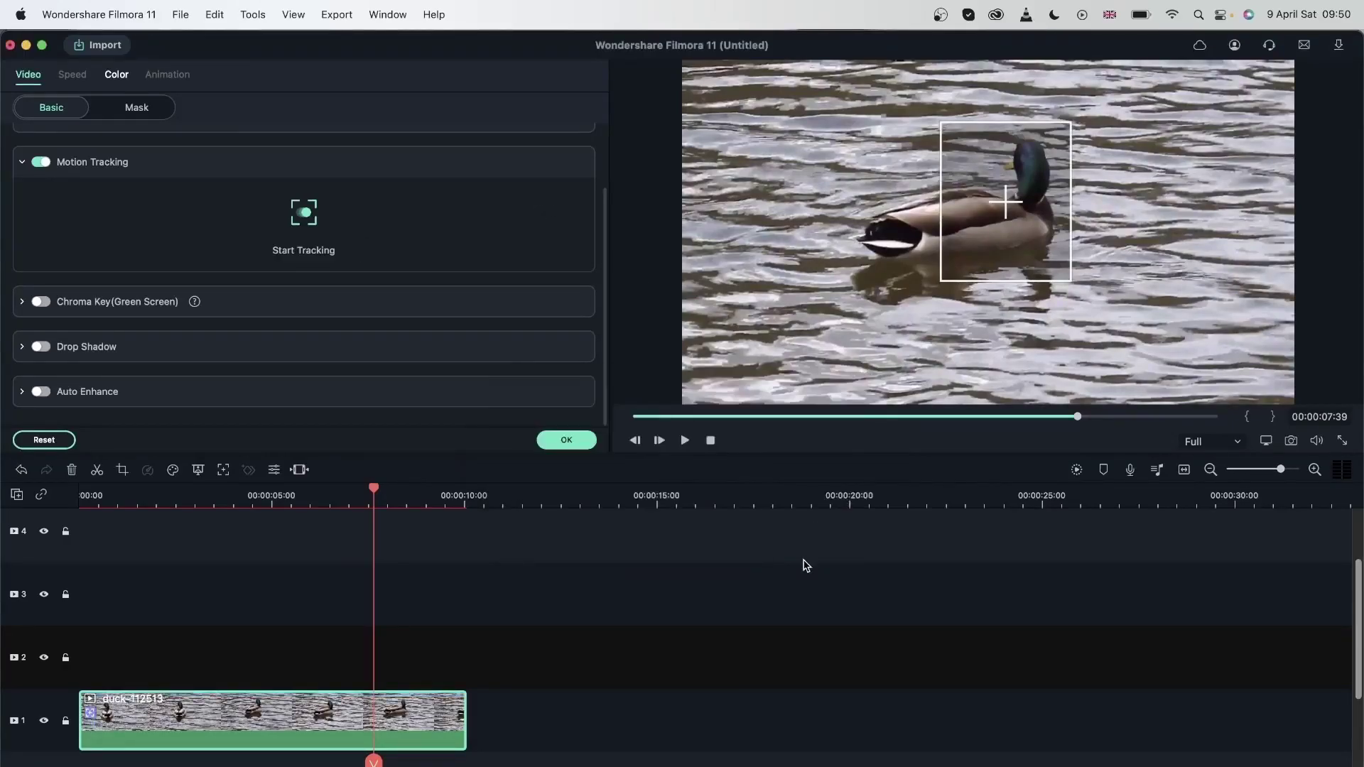
click(566, 440)
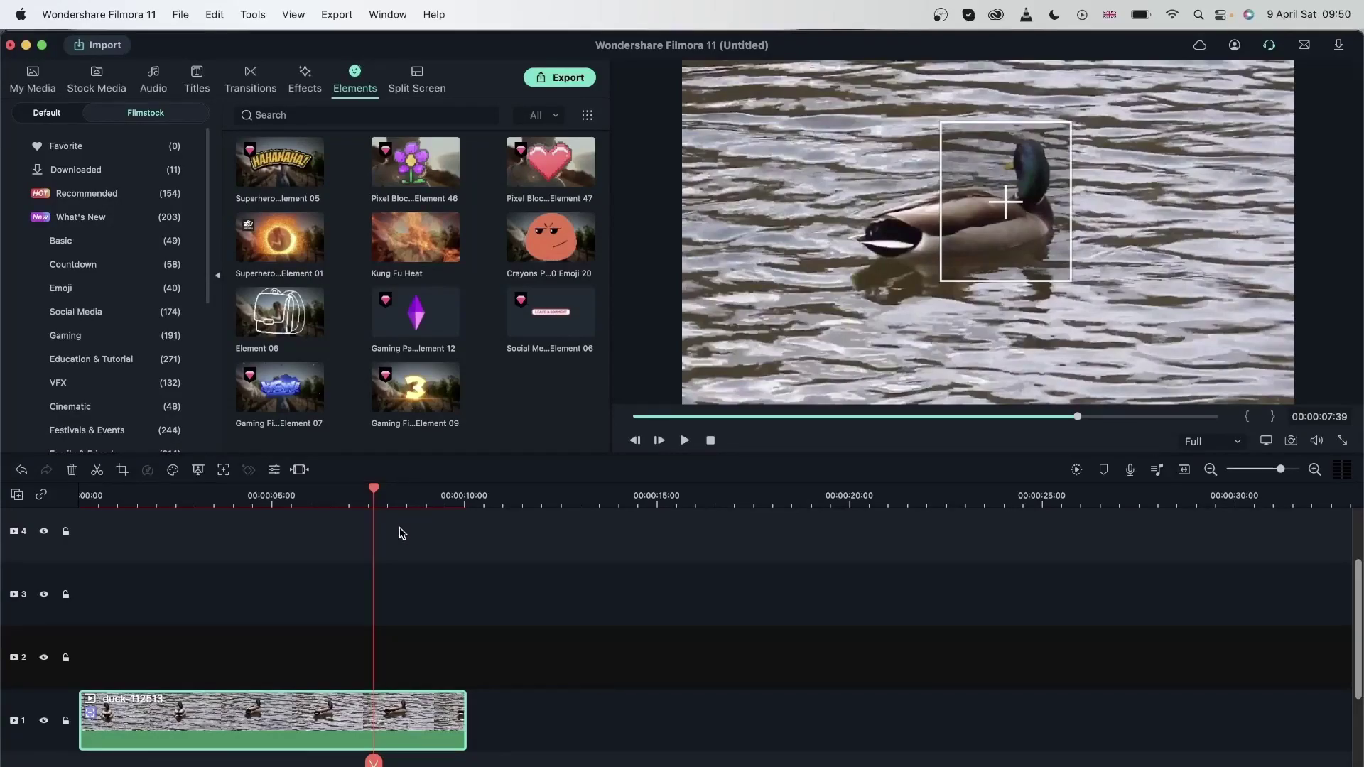
Scrub to about 7 seconds, delete the duck clip, and bring up the Stock Media library
click(93, 494)
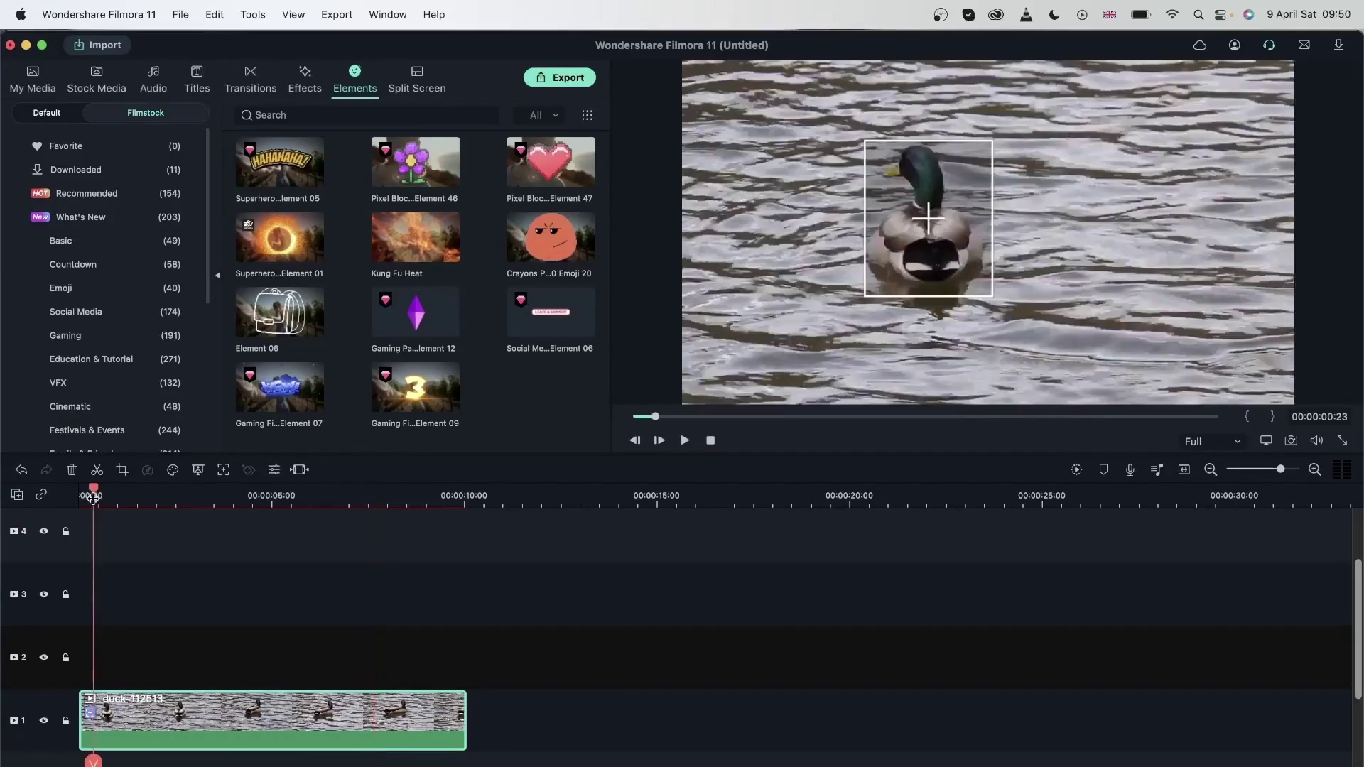
drag(93, 490, 427, 518)
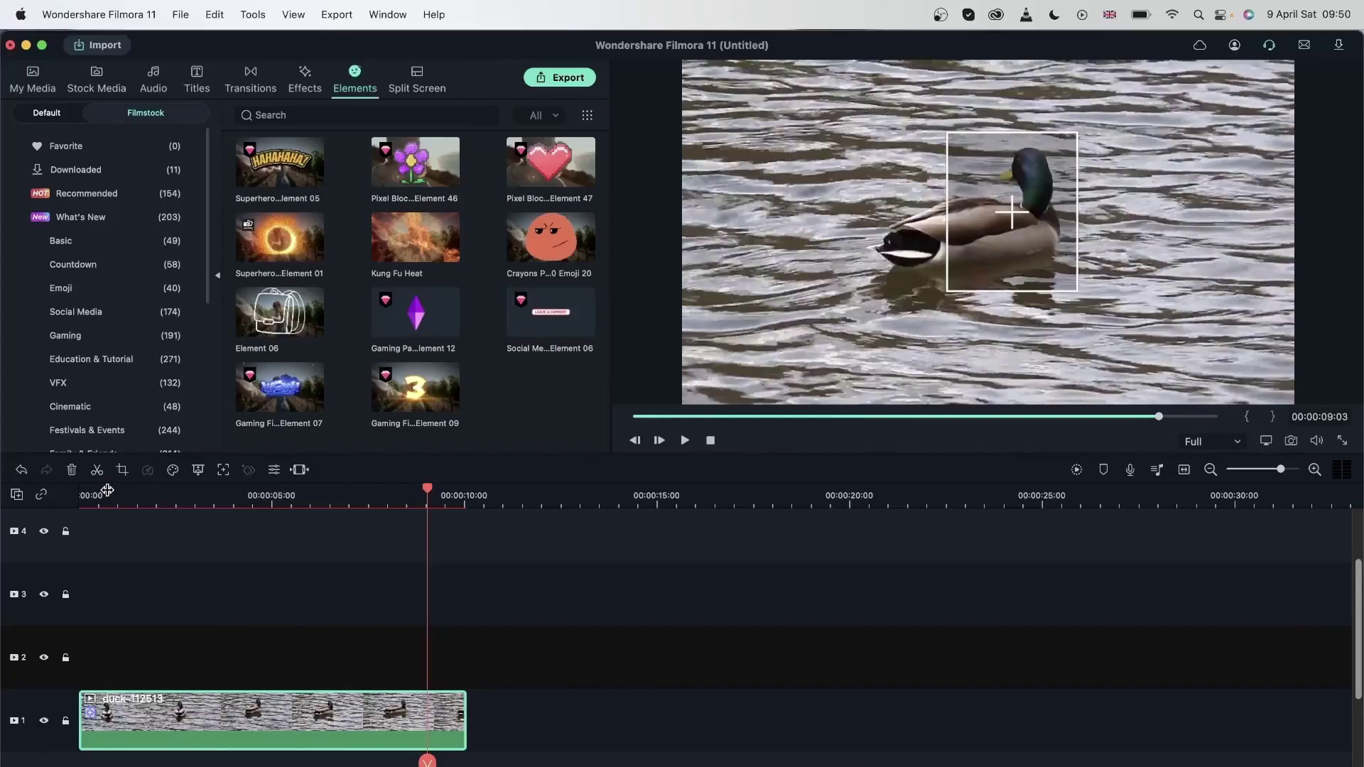
click(71, 472)
click(97, 84)
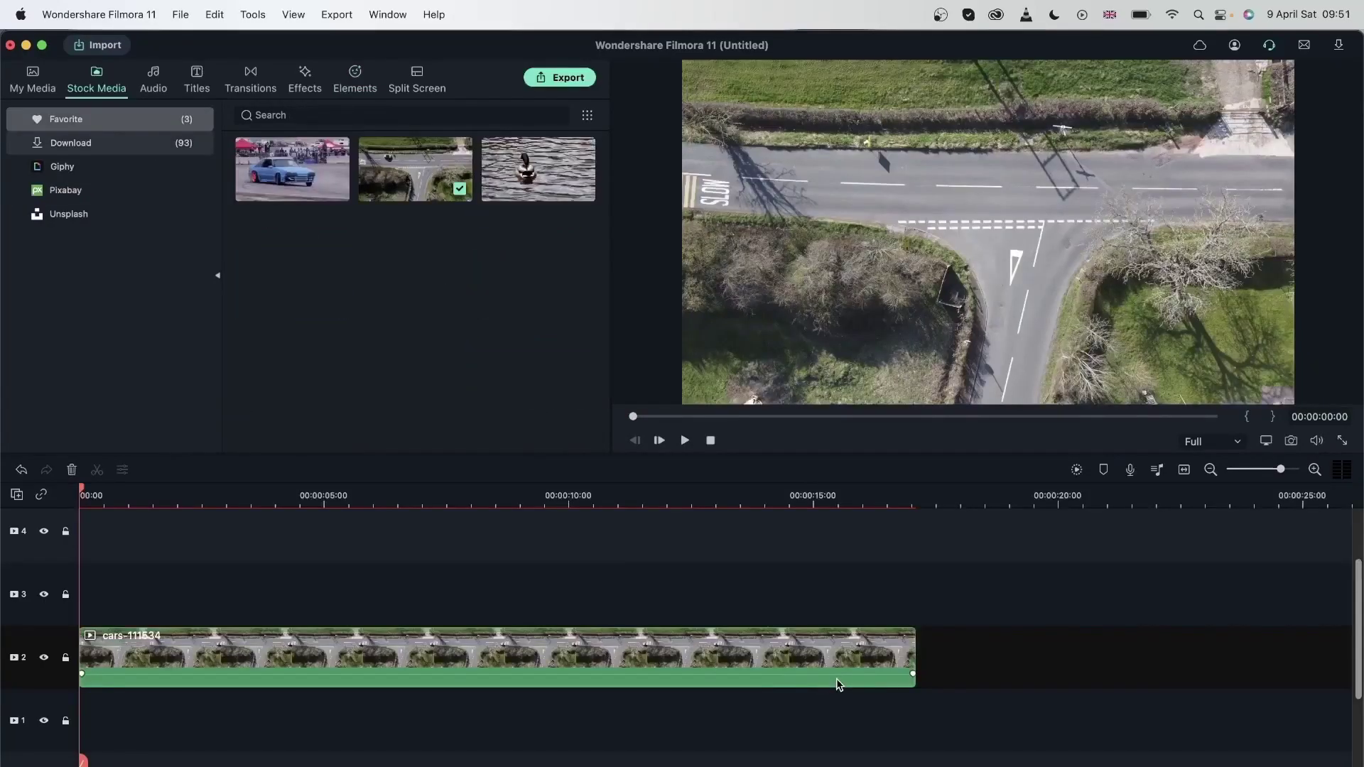
Trim the aerial cars clip's end back to 00:00:07:15
drag(82, 495, 256, 548)
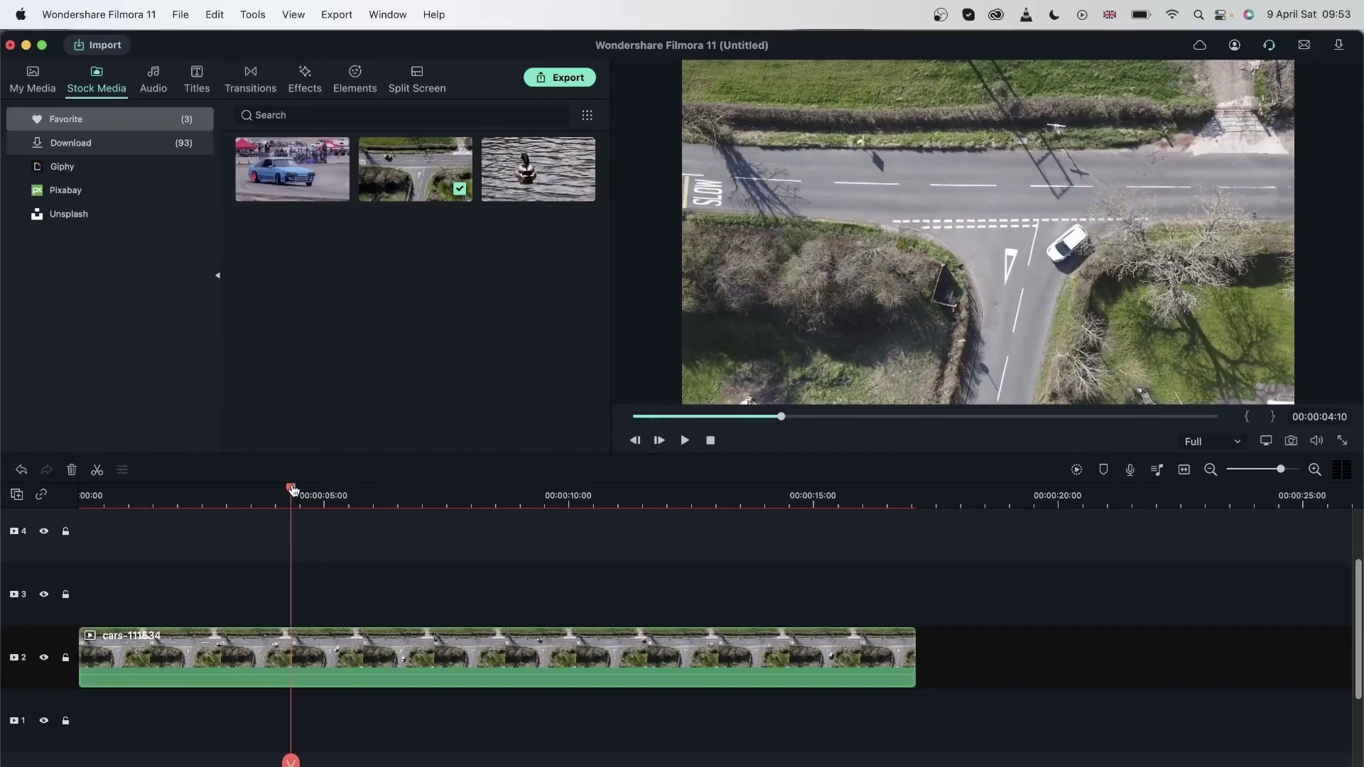
drag(294, 521, 446, 518)
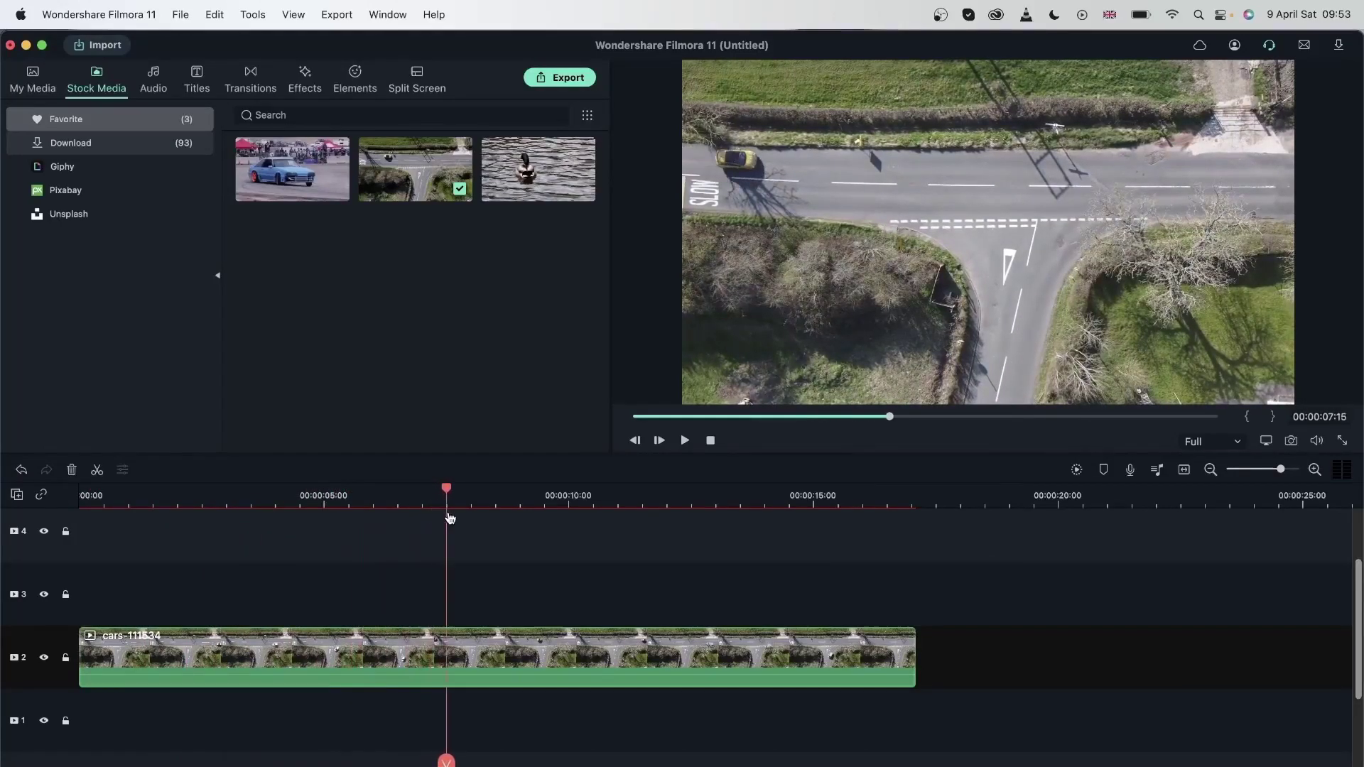
click(555, 661)
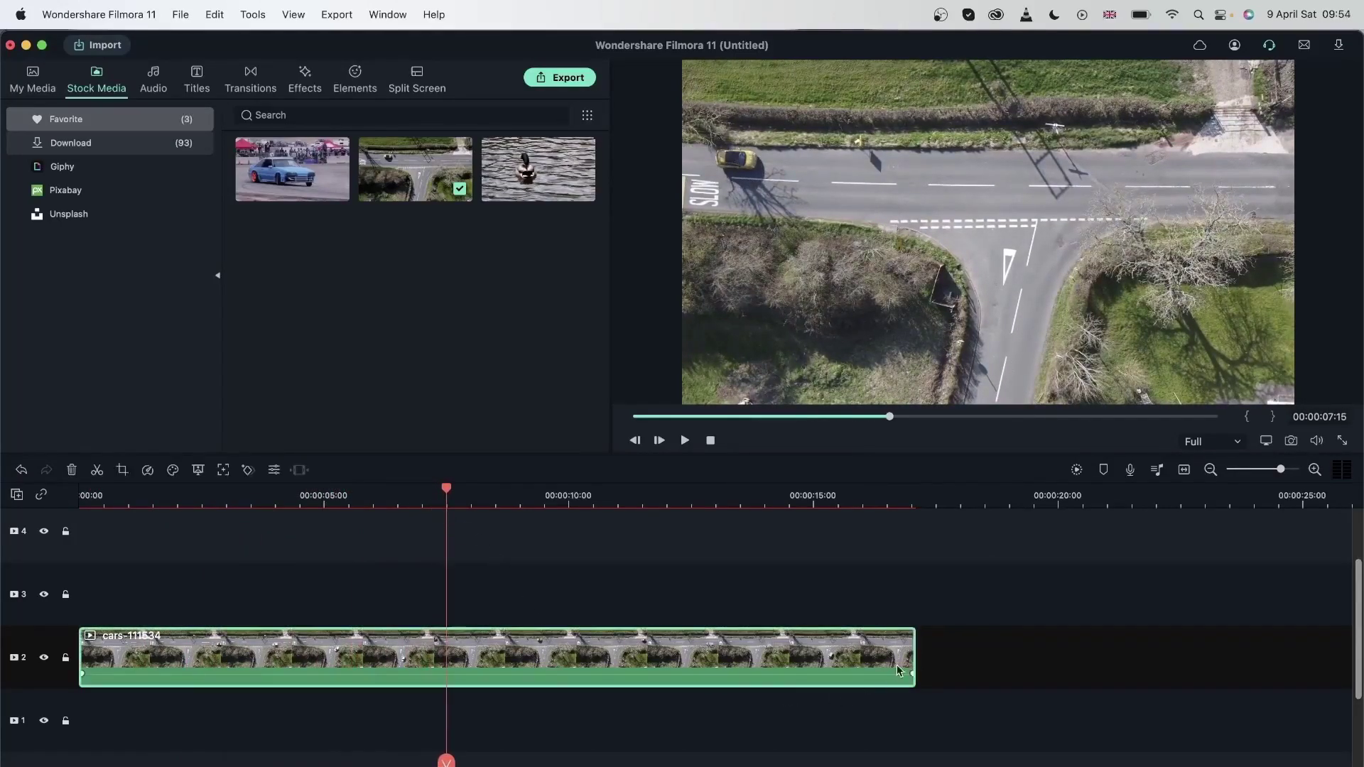
drag(910, 647, 446, 648)
Trim the clip's opening so it starts where the white car enters frame
drag(447, 492, 45, 574)
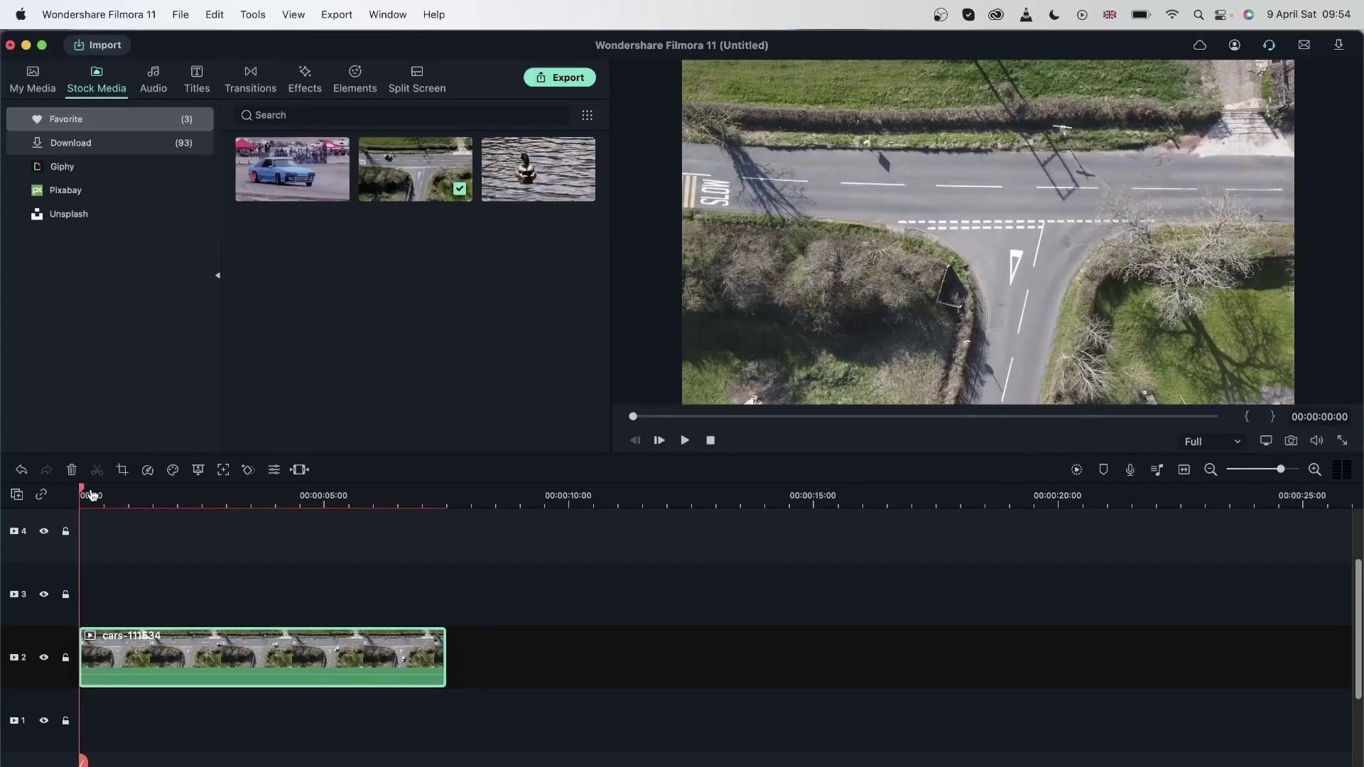
drag(83, 490, 149, 502)
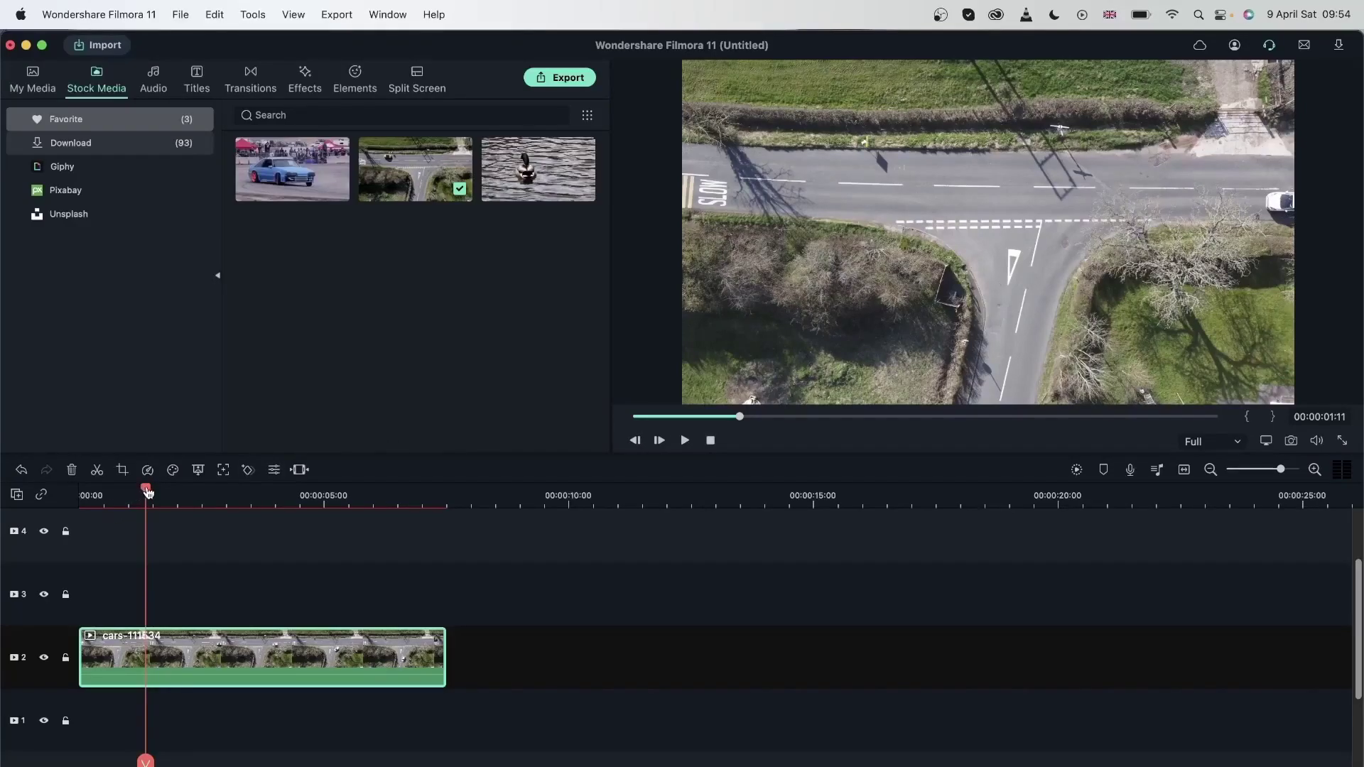
drag(147, 492, 162, 493)
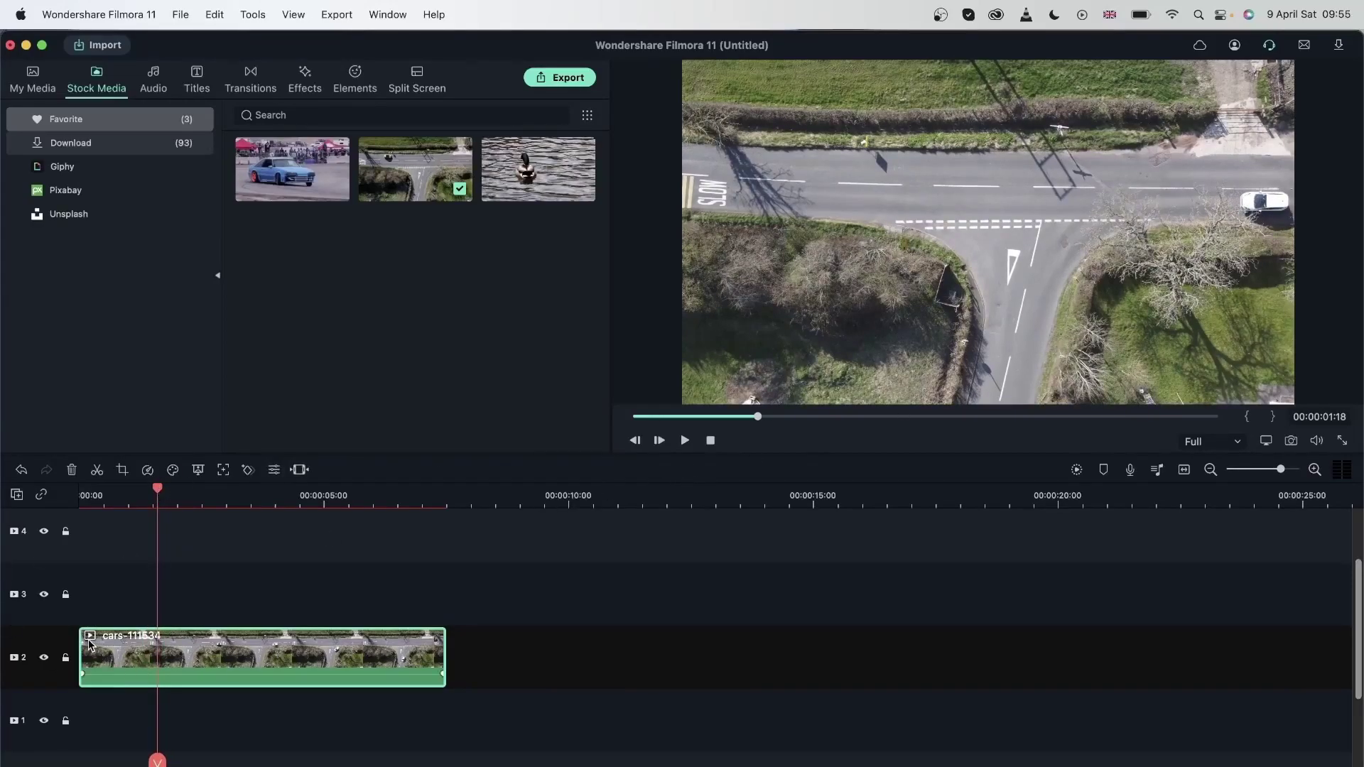
drag(82, 637, 159, 638)
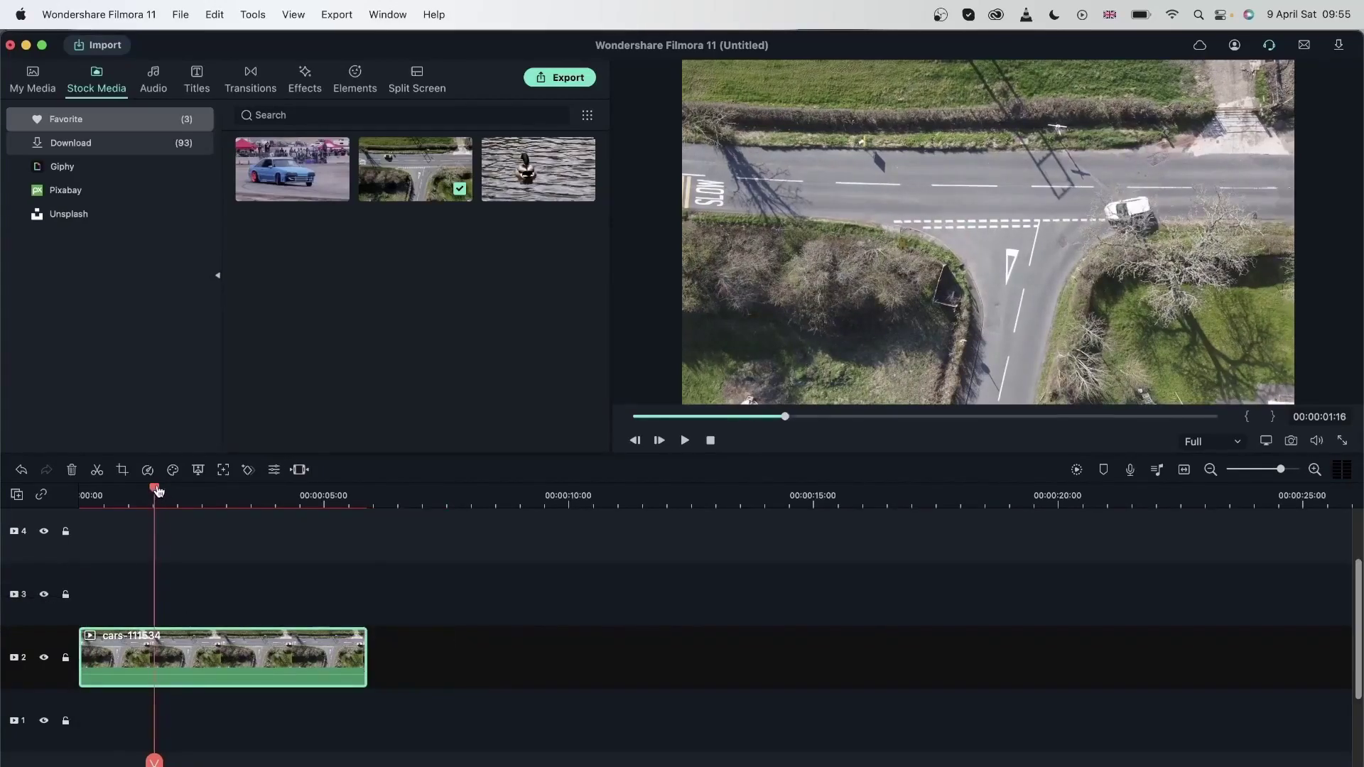
drag(158, 489, 13, 508)
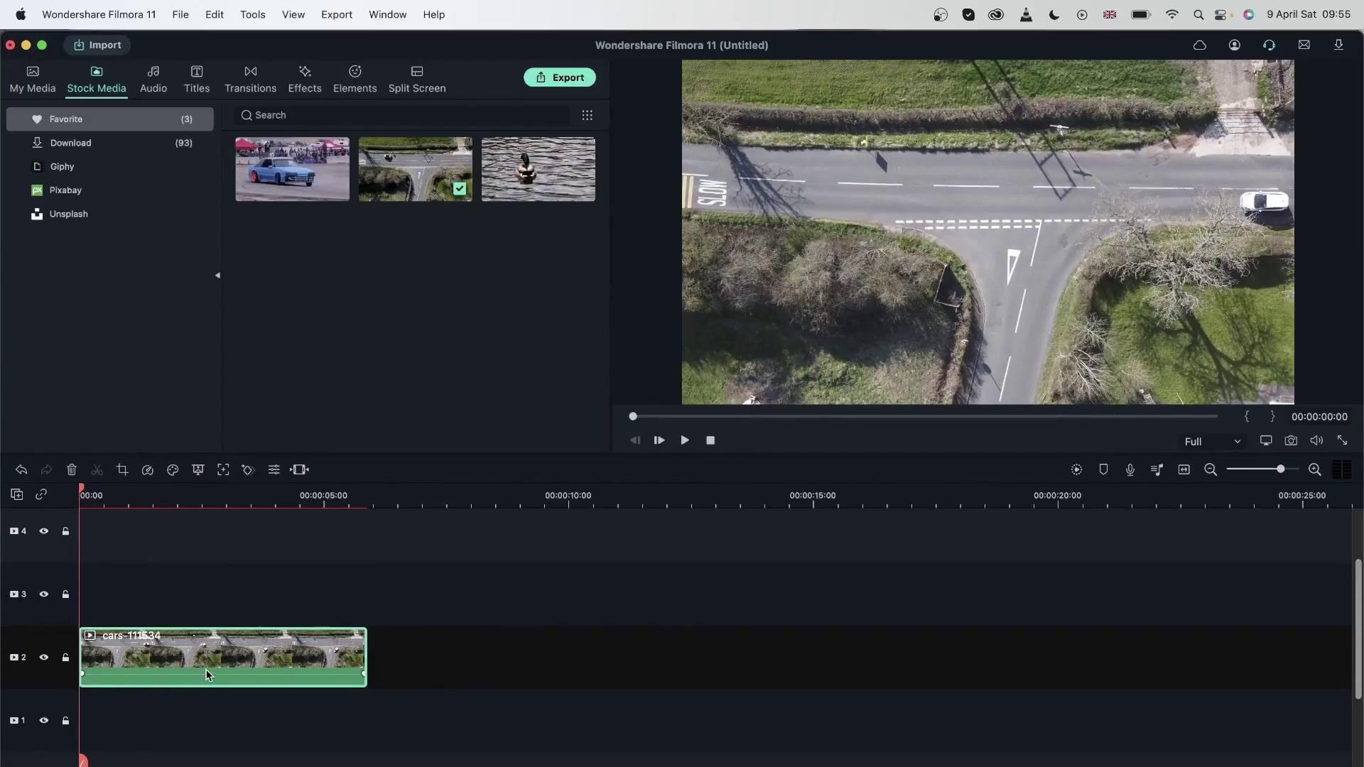
Turn on Motion Tracking for the aerial clip and fit the tracking box around the white car
double_click(210, 638)
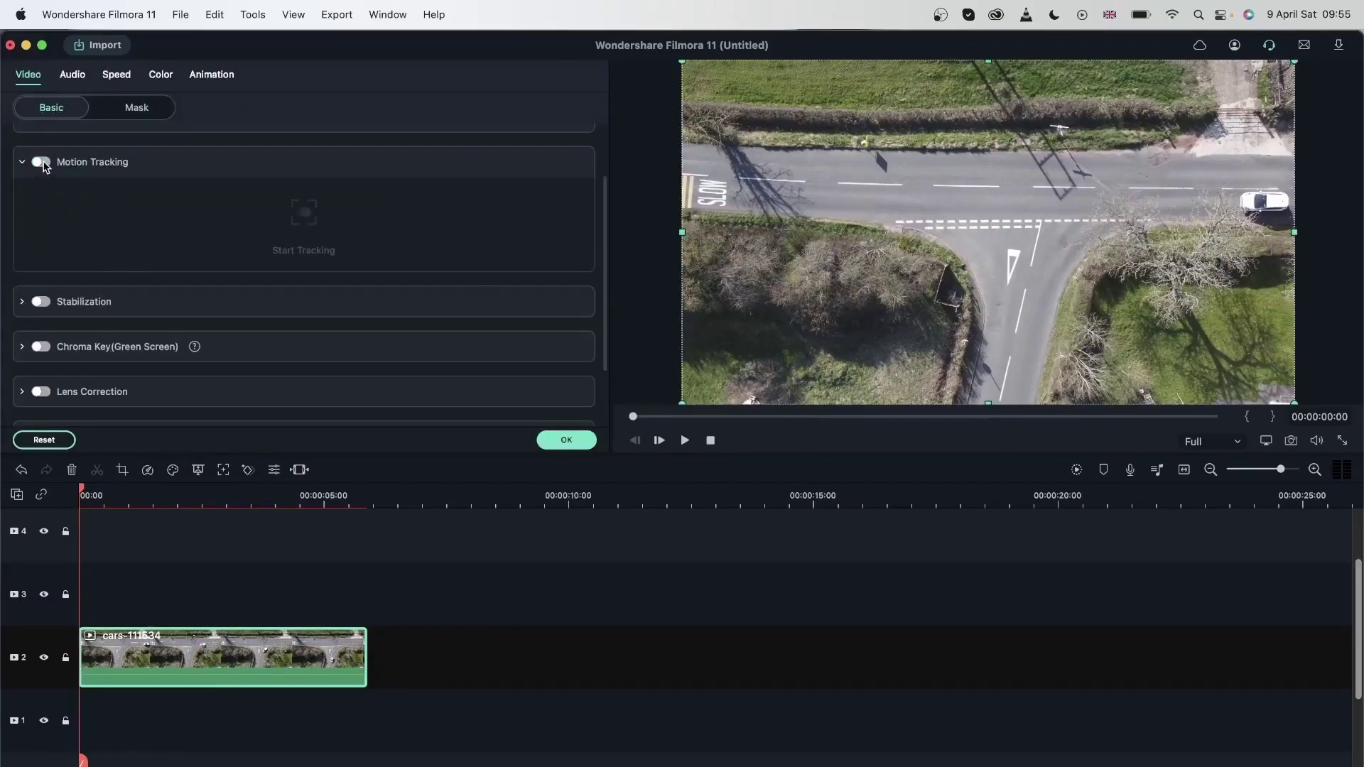
click(41, 163)
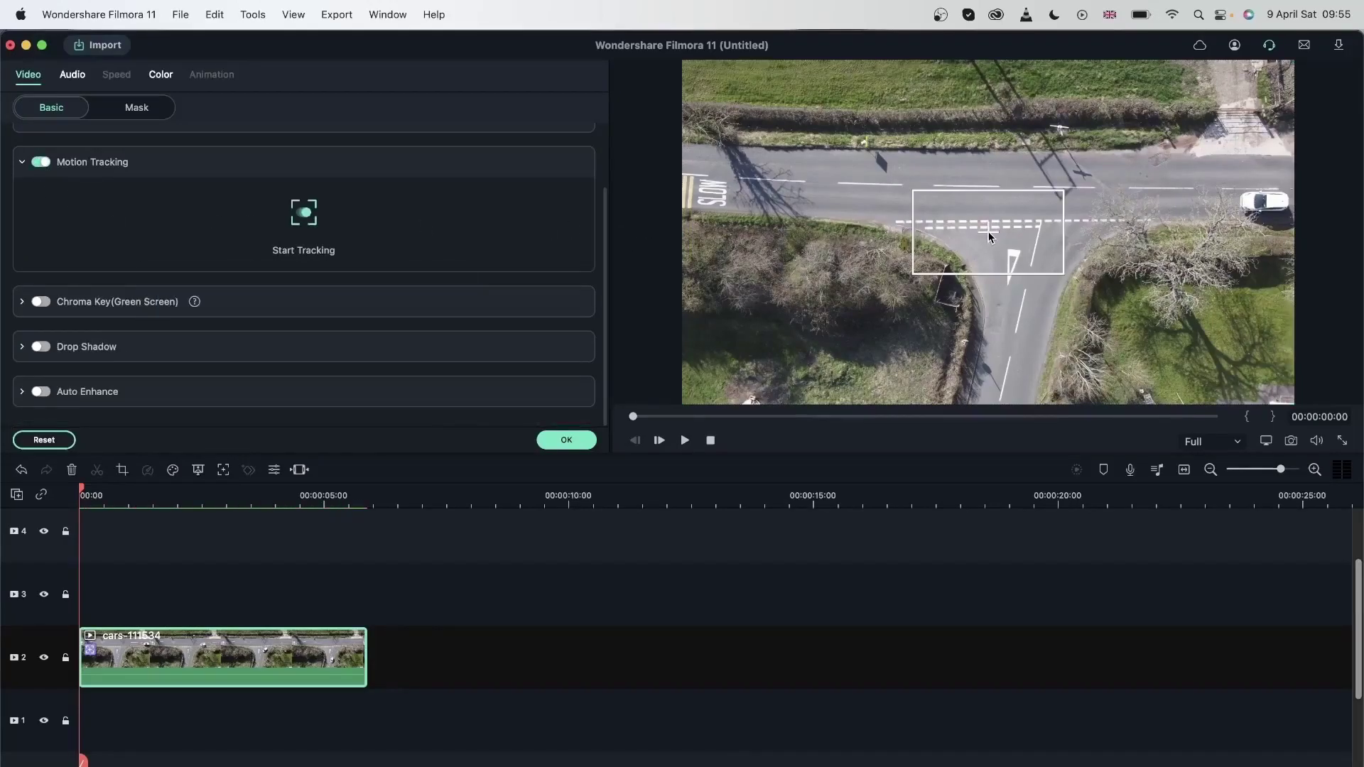
drag(990, 230, 1266, 200)
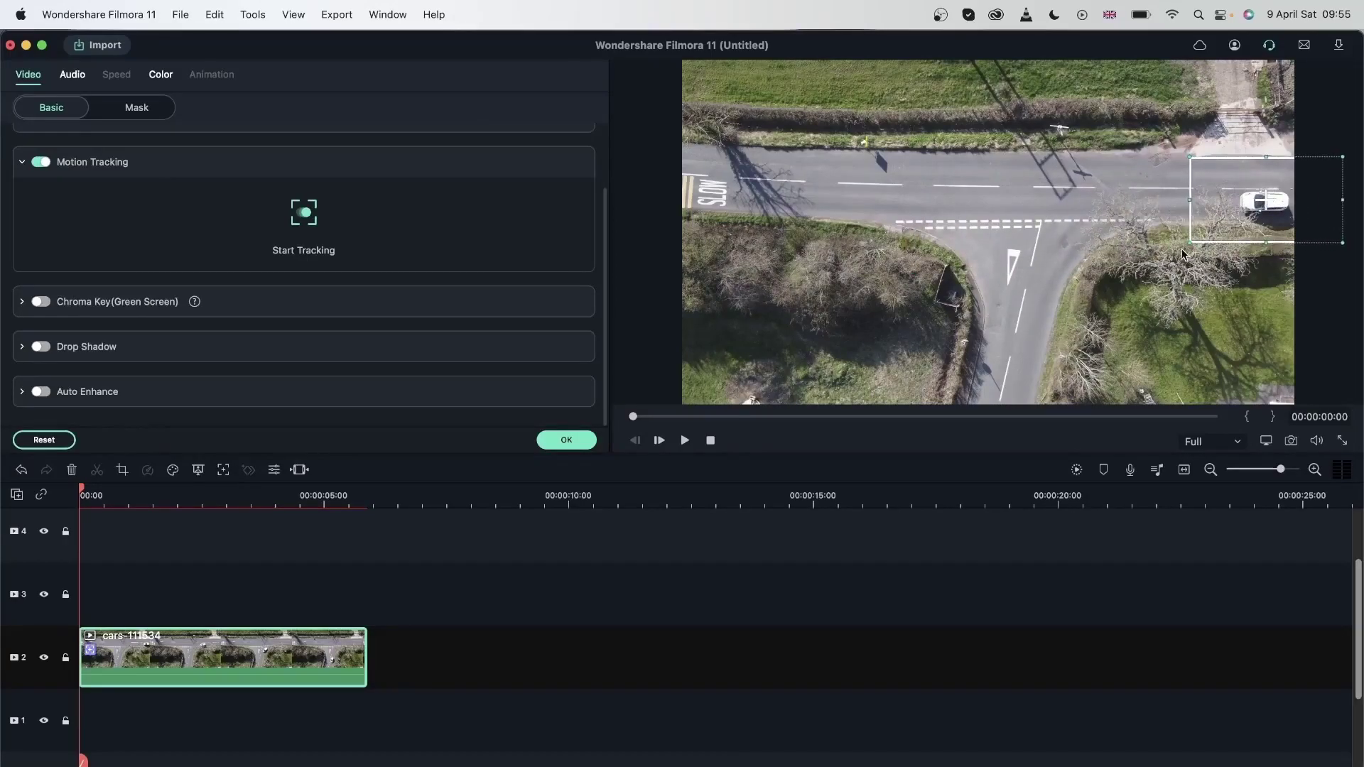
drag(1189, 244, 1244, 221)
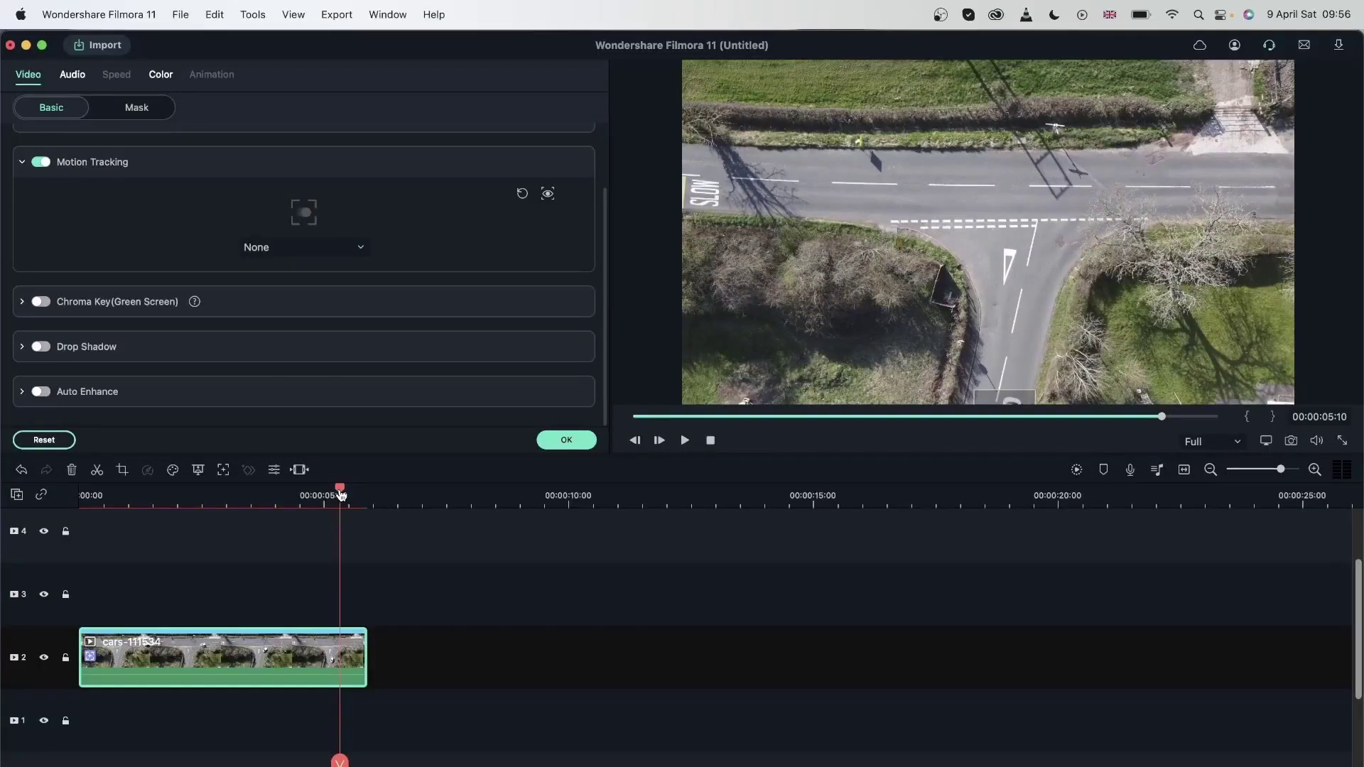
drag(341, 496, 357, 500)
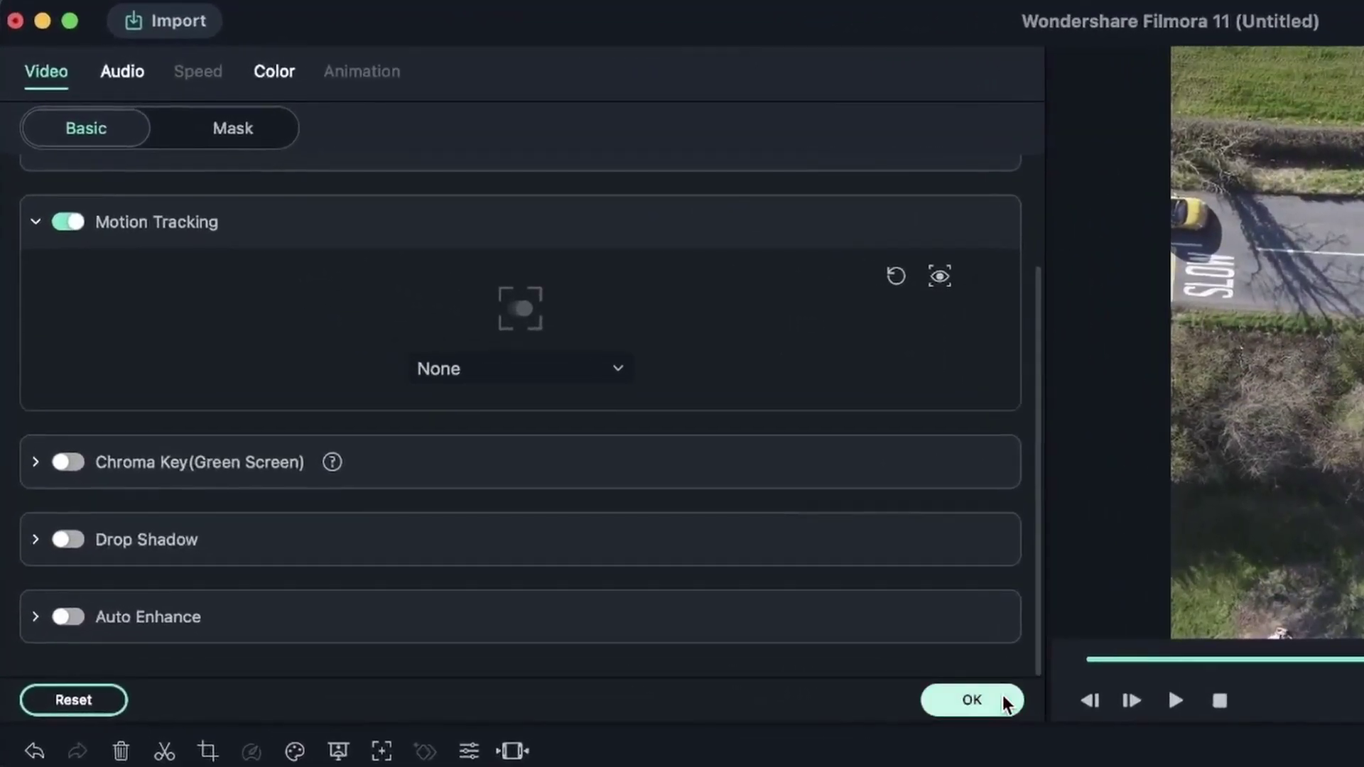
Add a Basic 6 plain-text title to track 3, stretched to the cars clip's end
click(1004, 700)
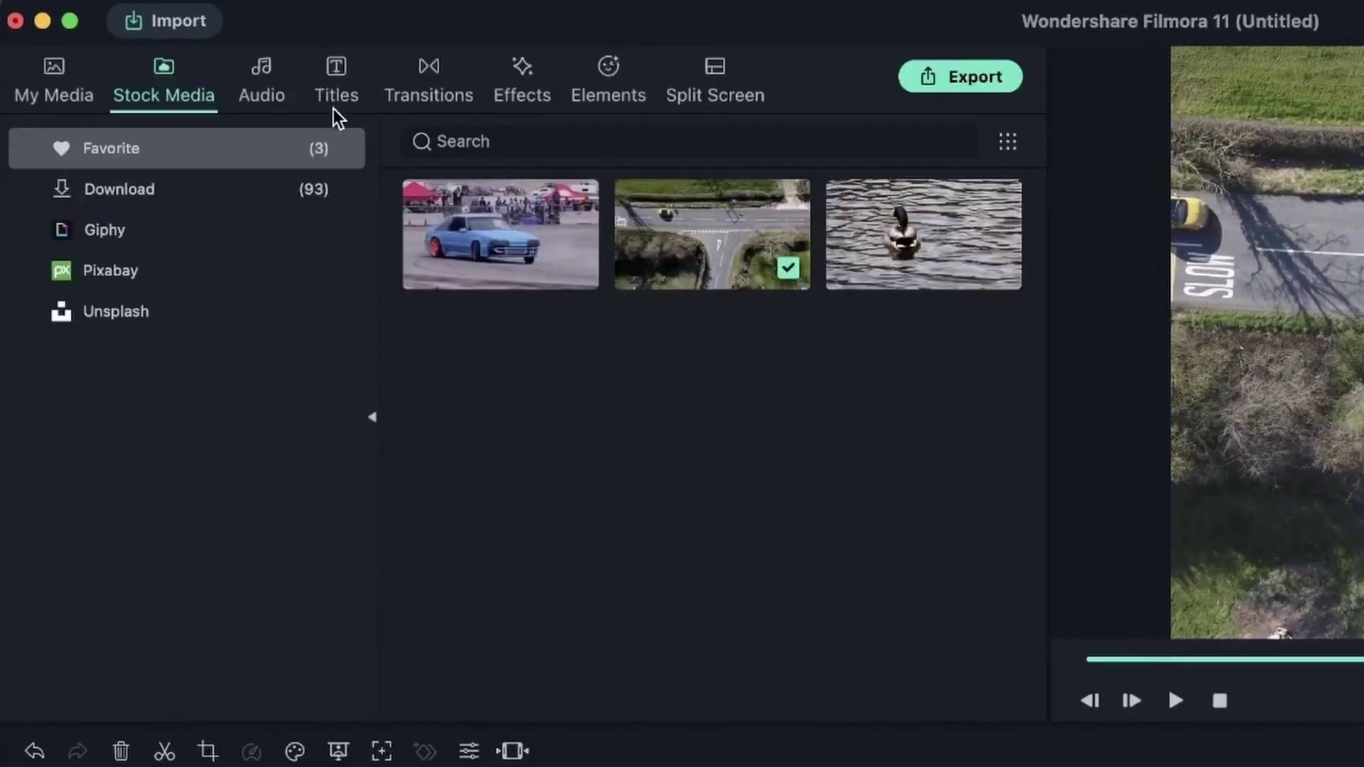
click(337, 78)
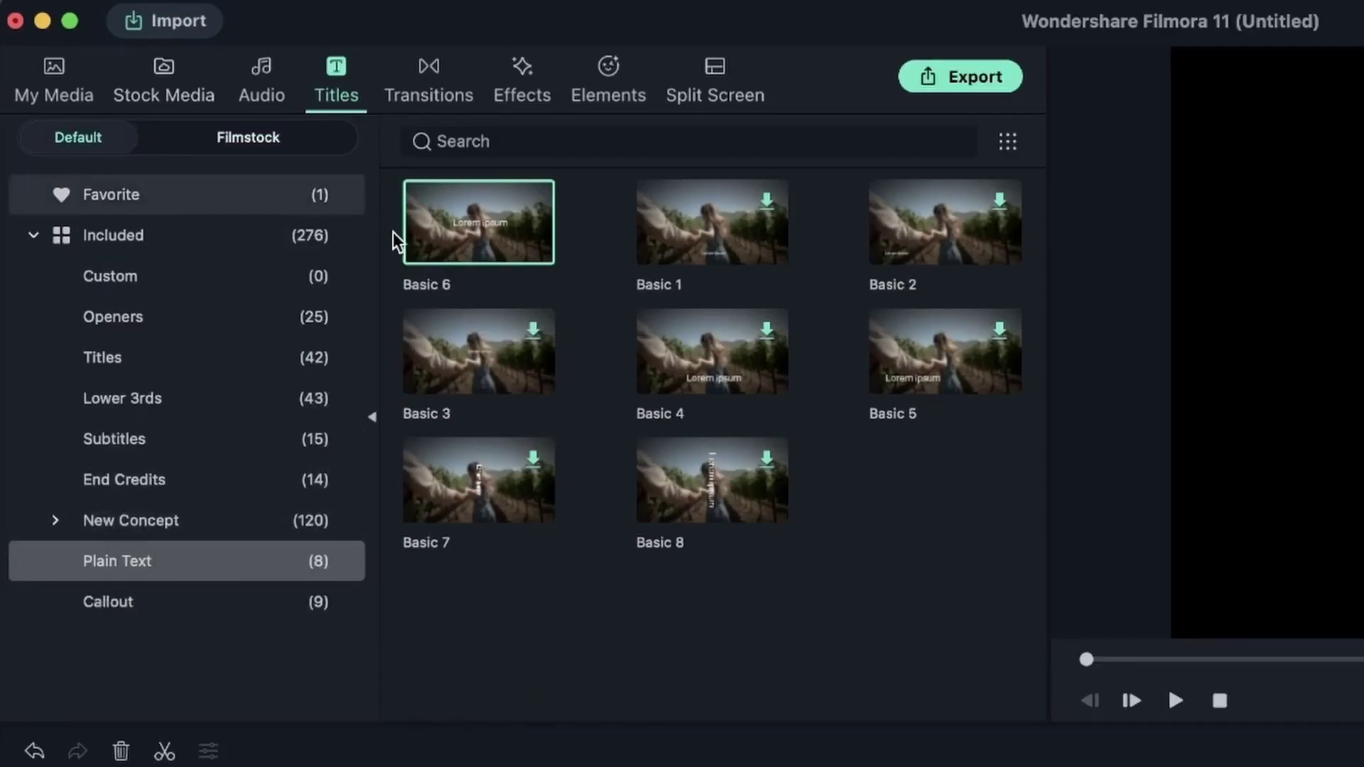
drag(466, 209, 151, 766)
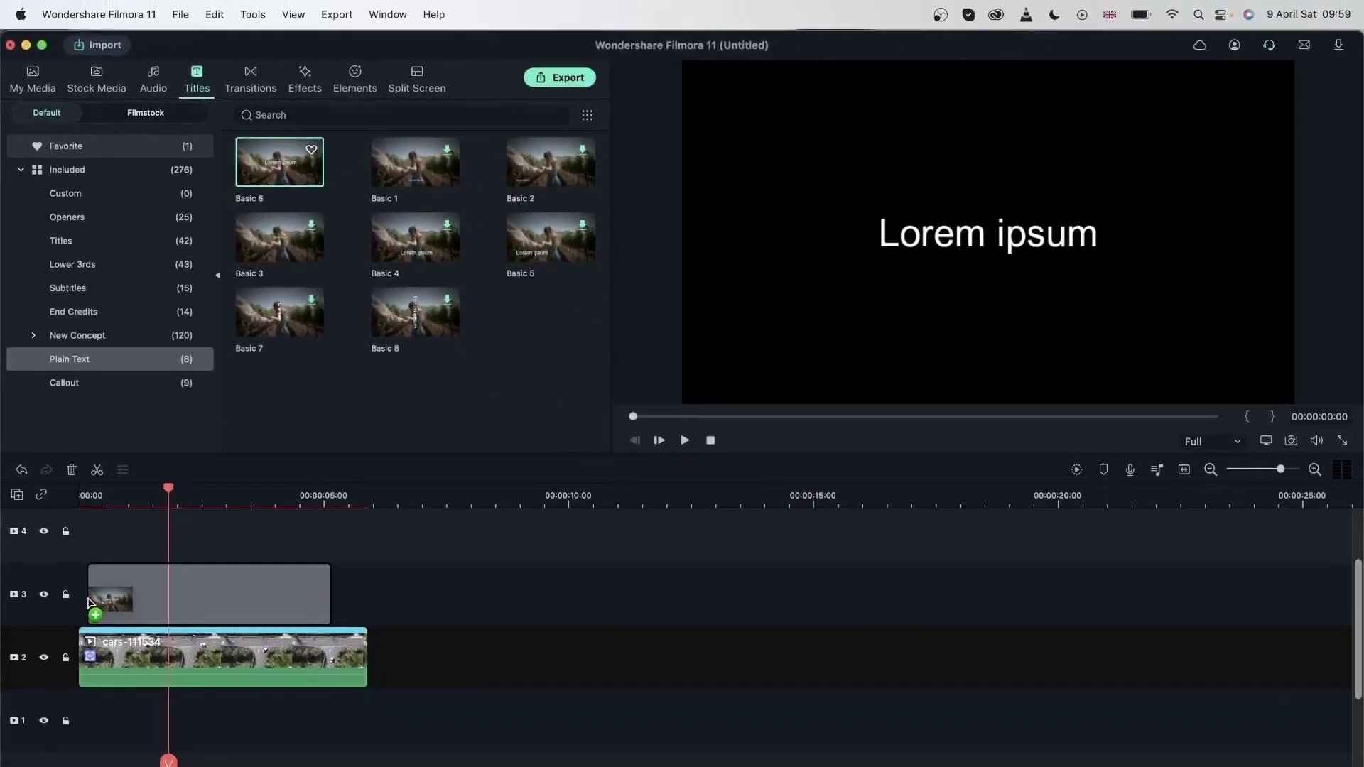
drag(89, 603, 179, 601)
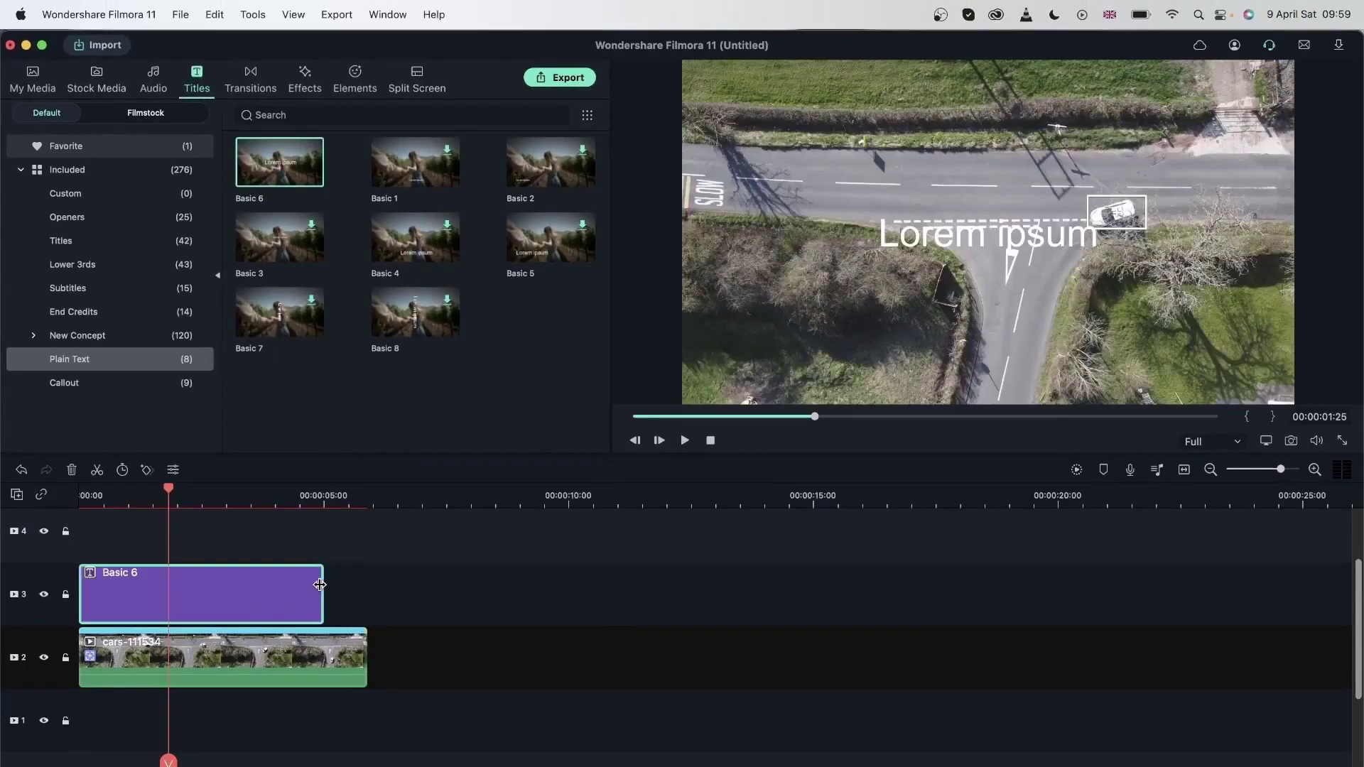
drag(319, 585, 367, 585)
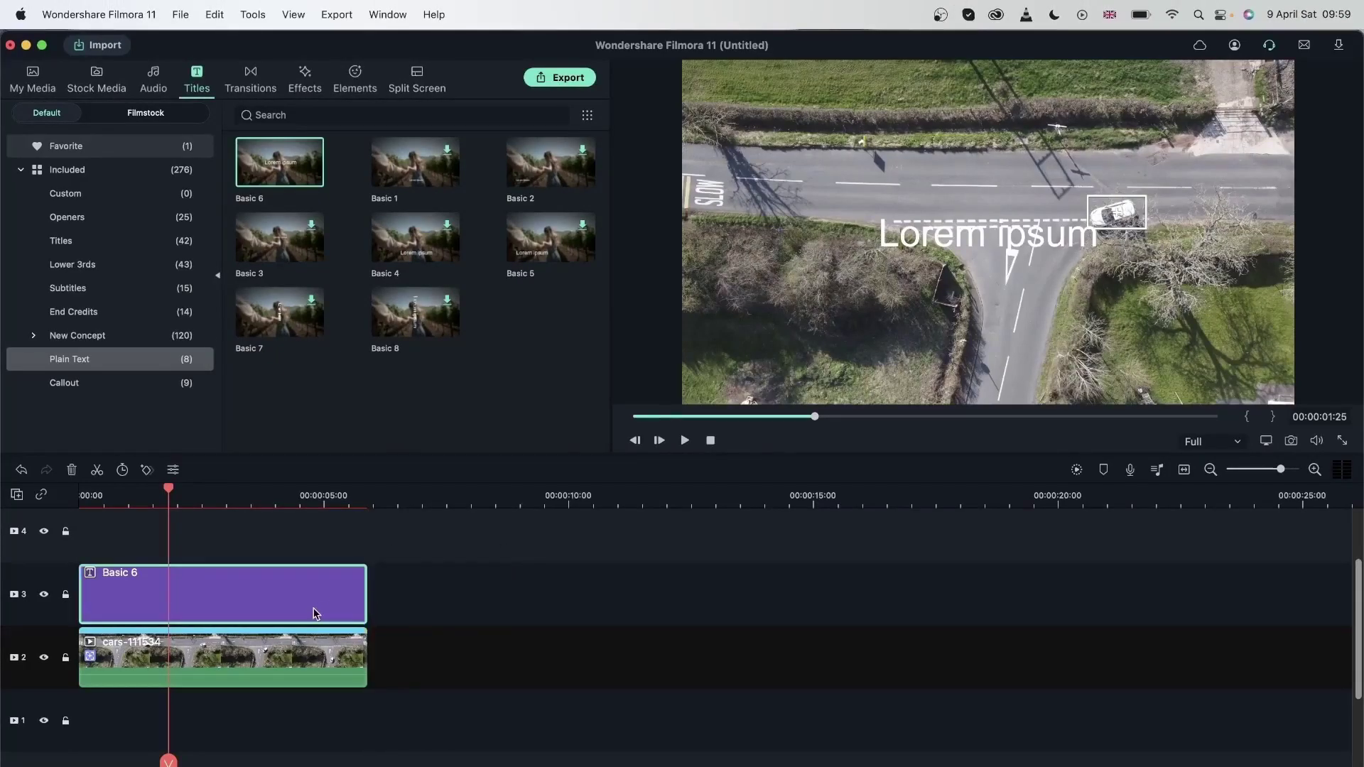
Set the cars clip's motion-tracking target to the Basic 6 title
double_click(299, 664)
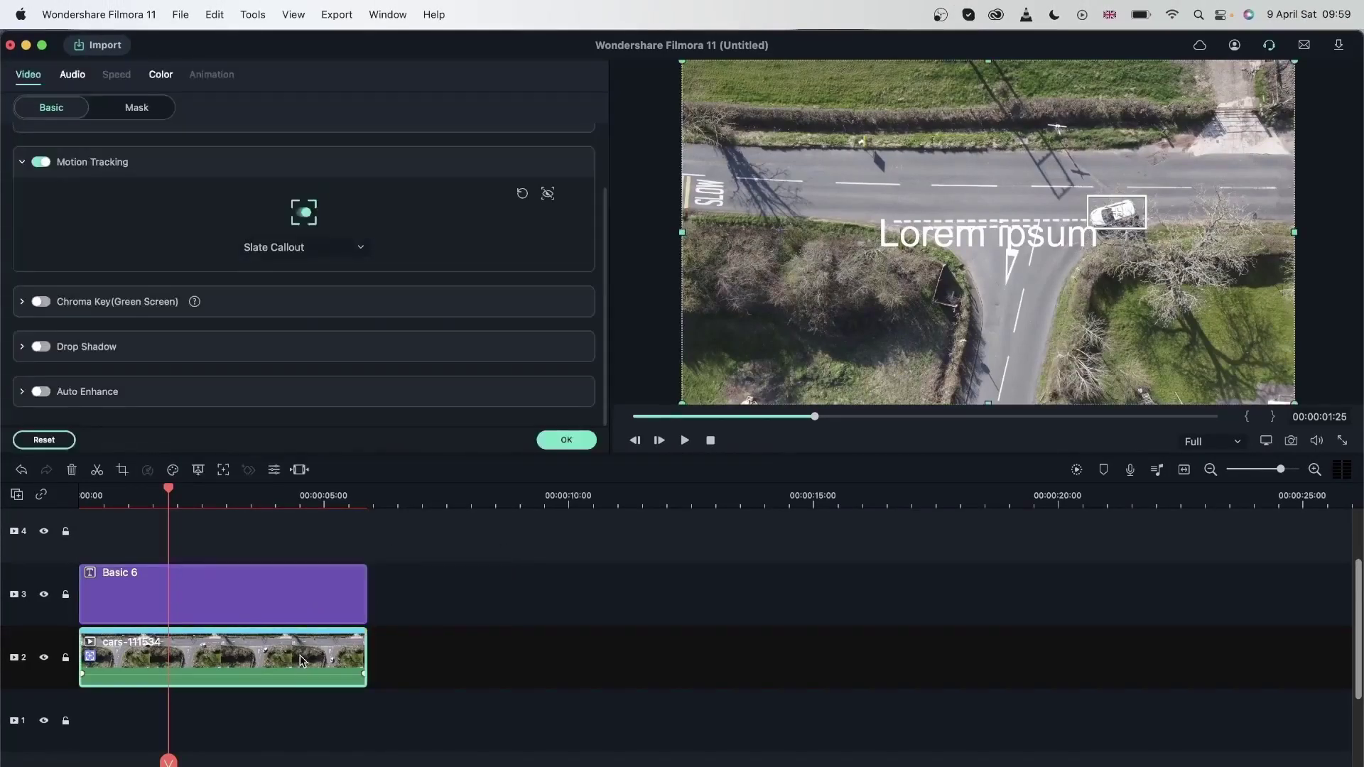
click(314, 248)
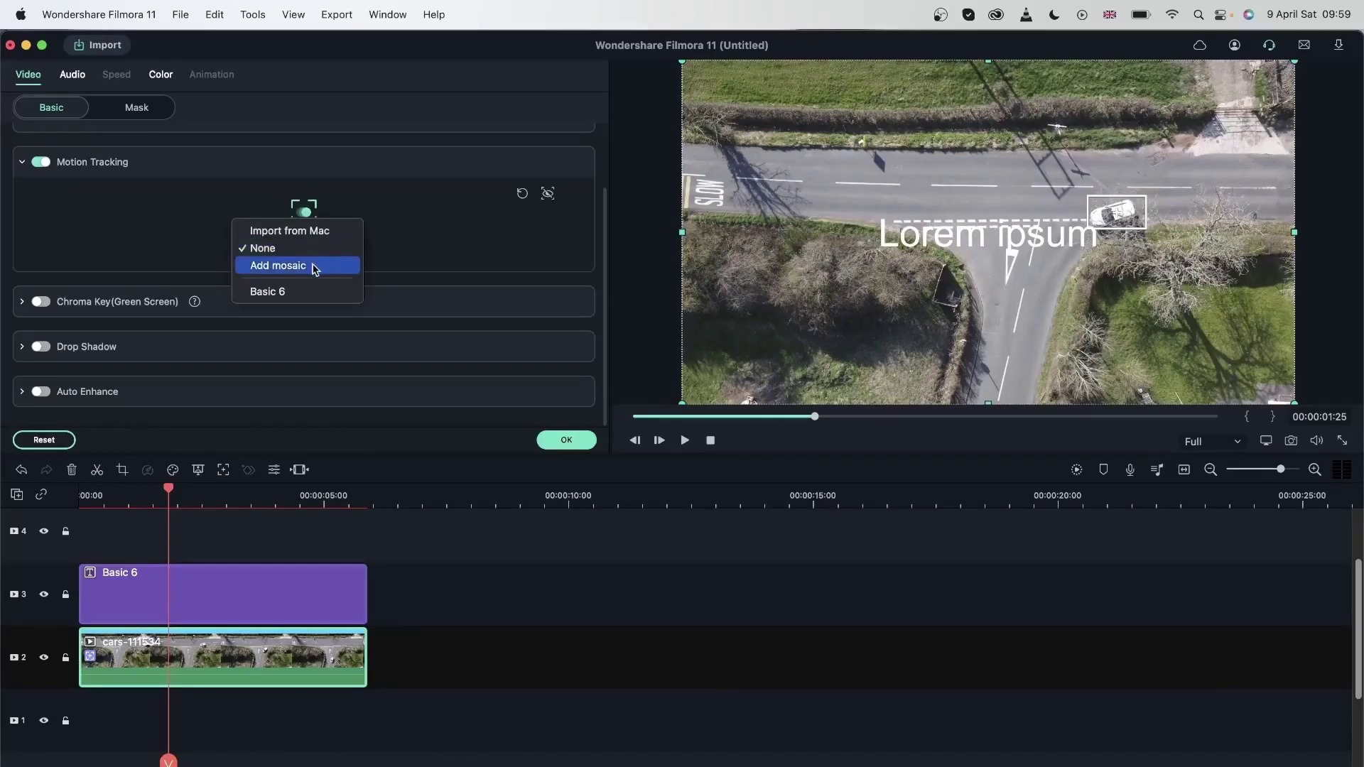
click(314, 291)
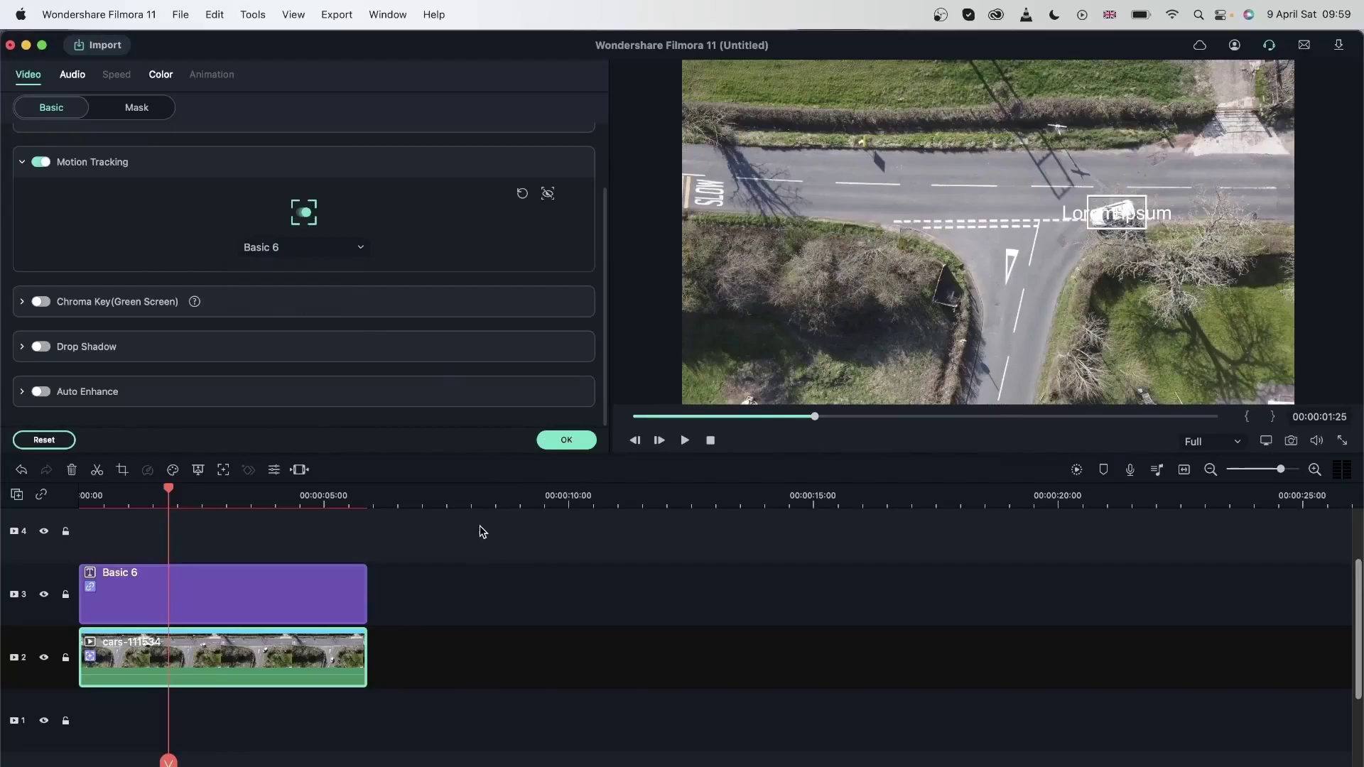
Replace the title's 'Lorem ipsum' placeholder with 'my car'
click(1176, 218)
drag(1176, 218, 1188, 172)
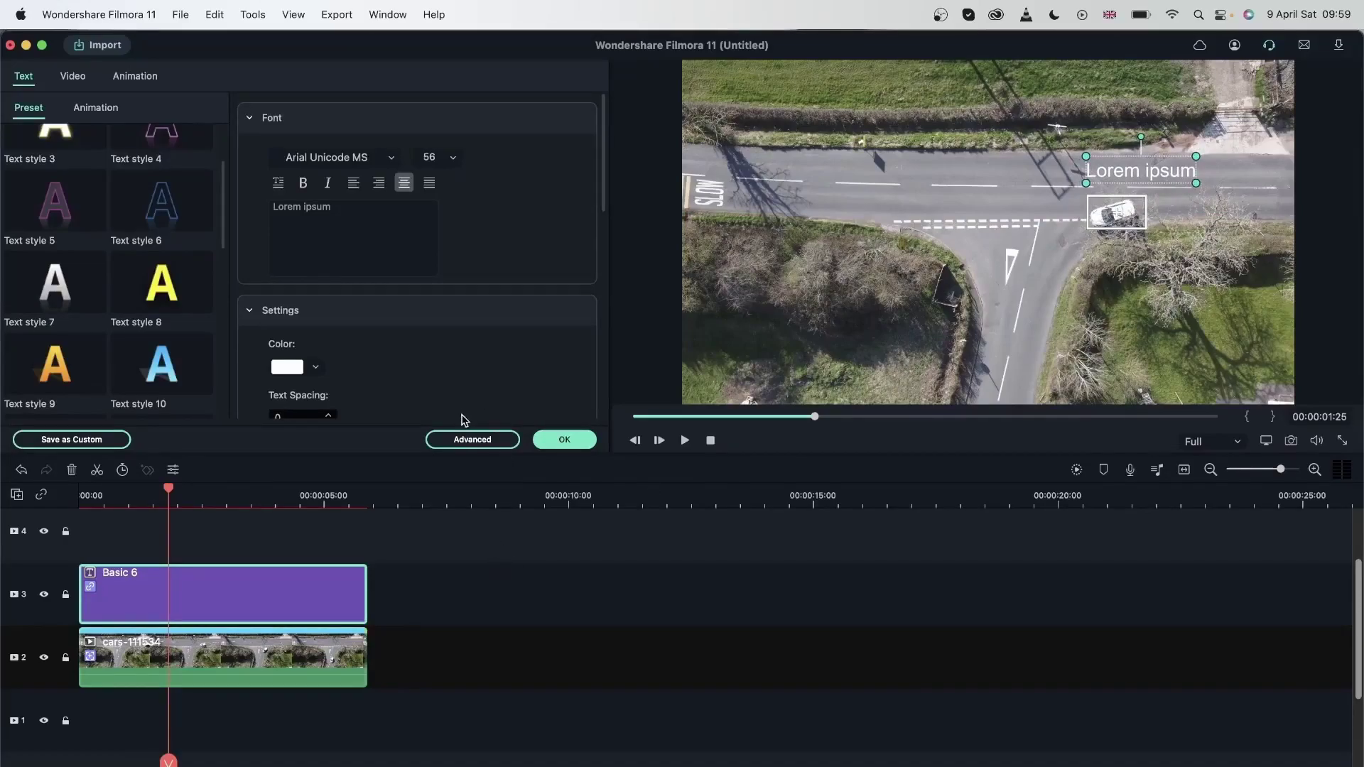
click(396, 212)
key(alt+shift+Left)
key(alt+shift+Left)
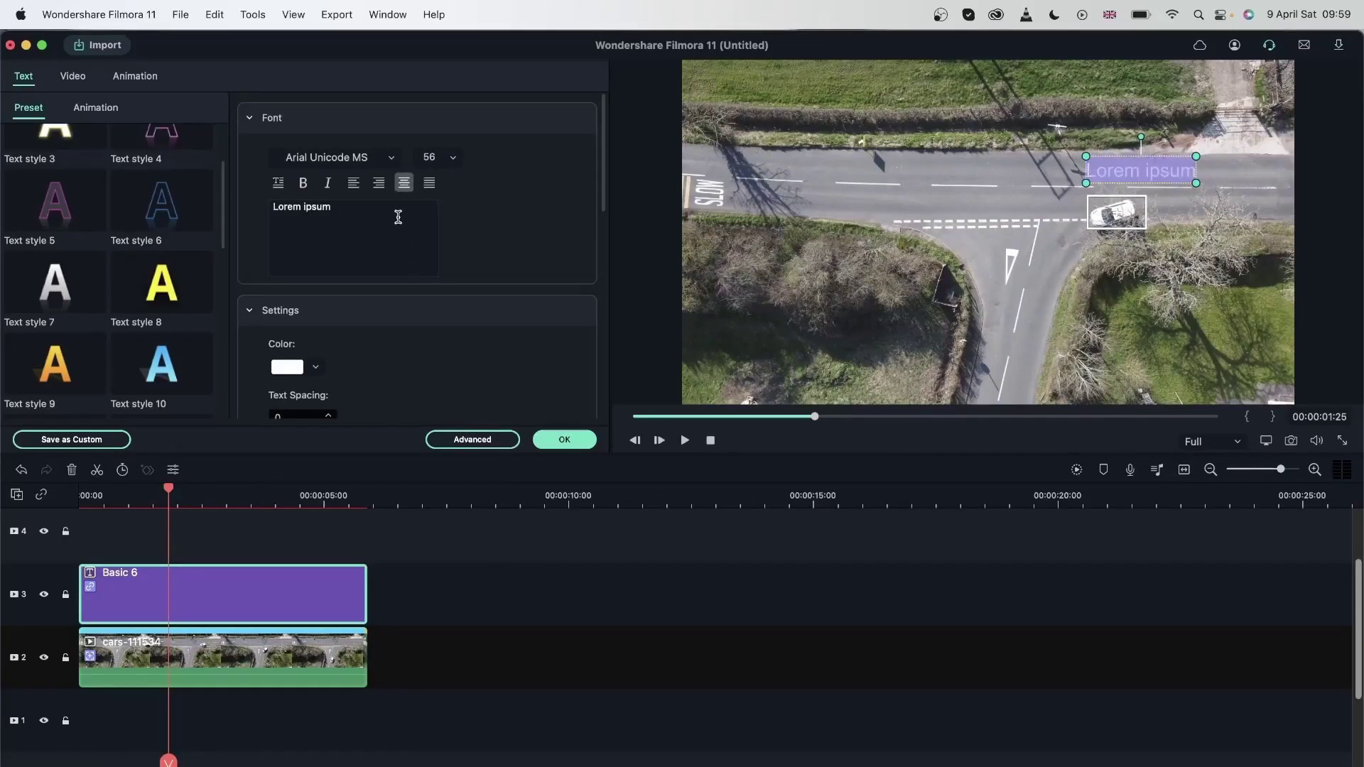
key(BackSpace)
text(my car)
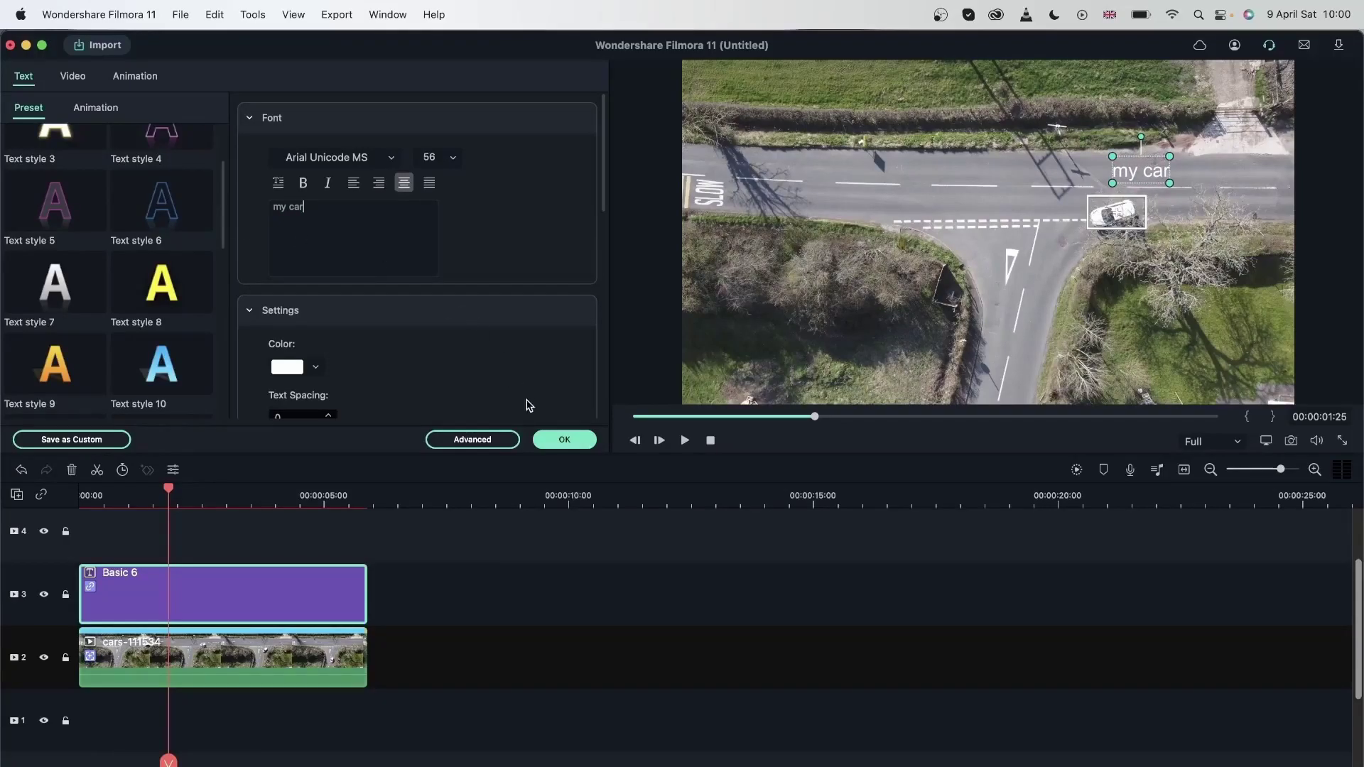
click(574, 444)
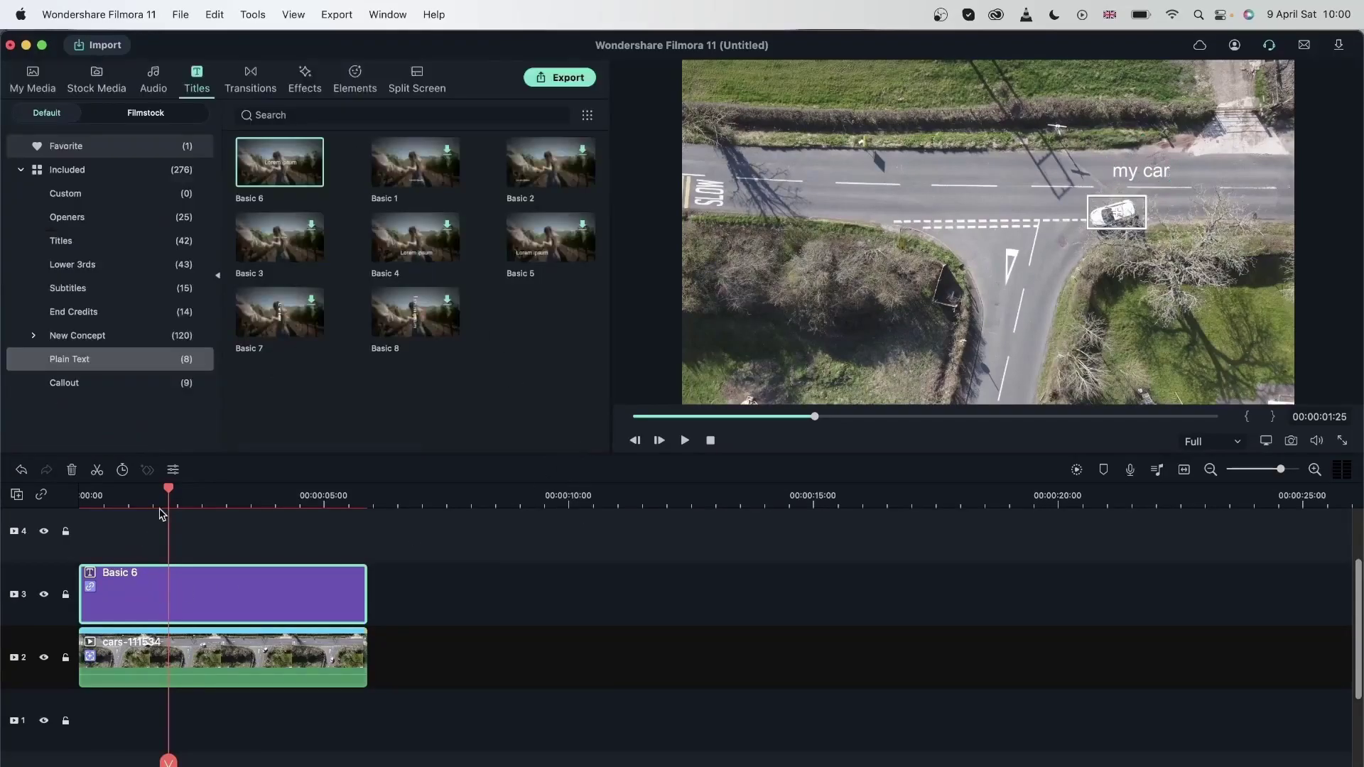
Shorten the 'my car' title to end before the clip and add a Dissolve at its end
drag(168, 491, 4, 501)
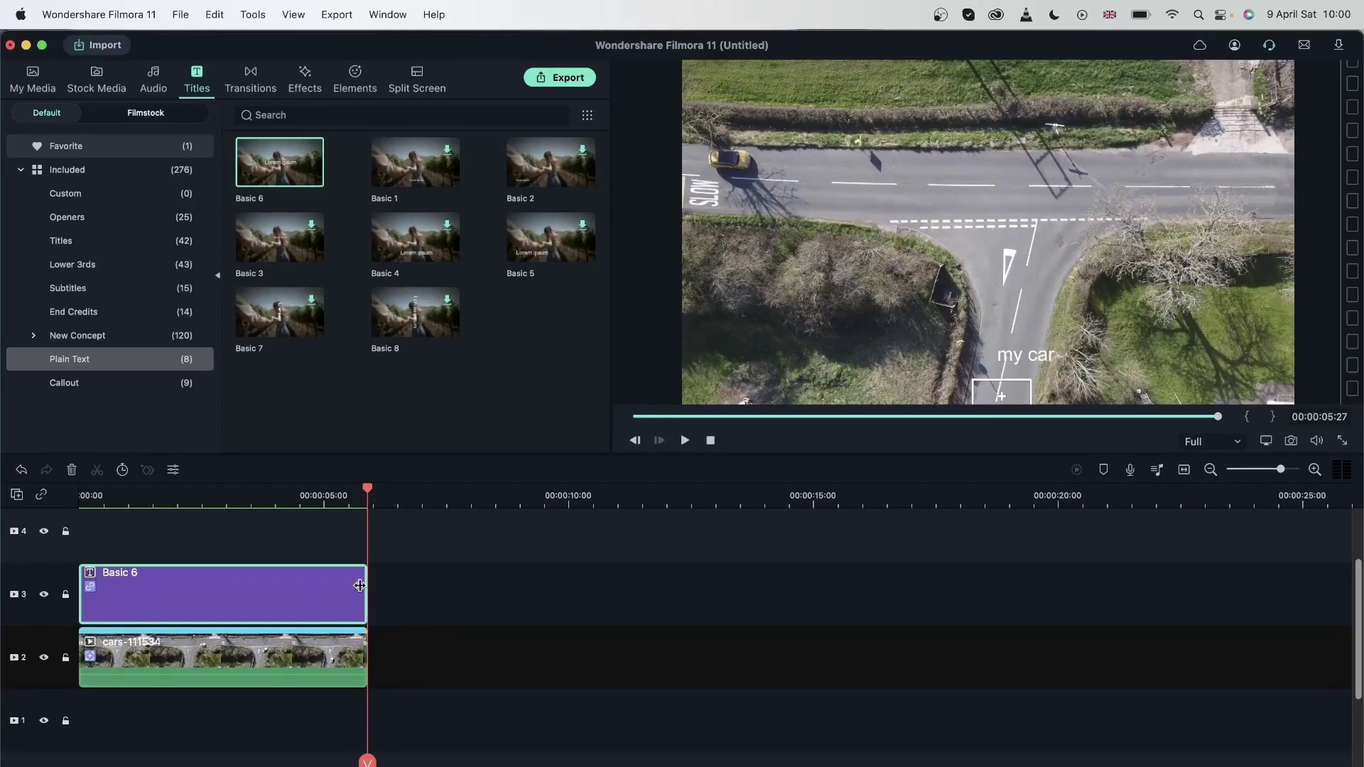
drag(359, 586, 313, 585)
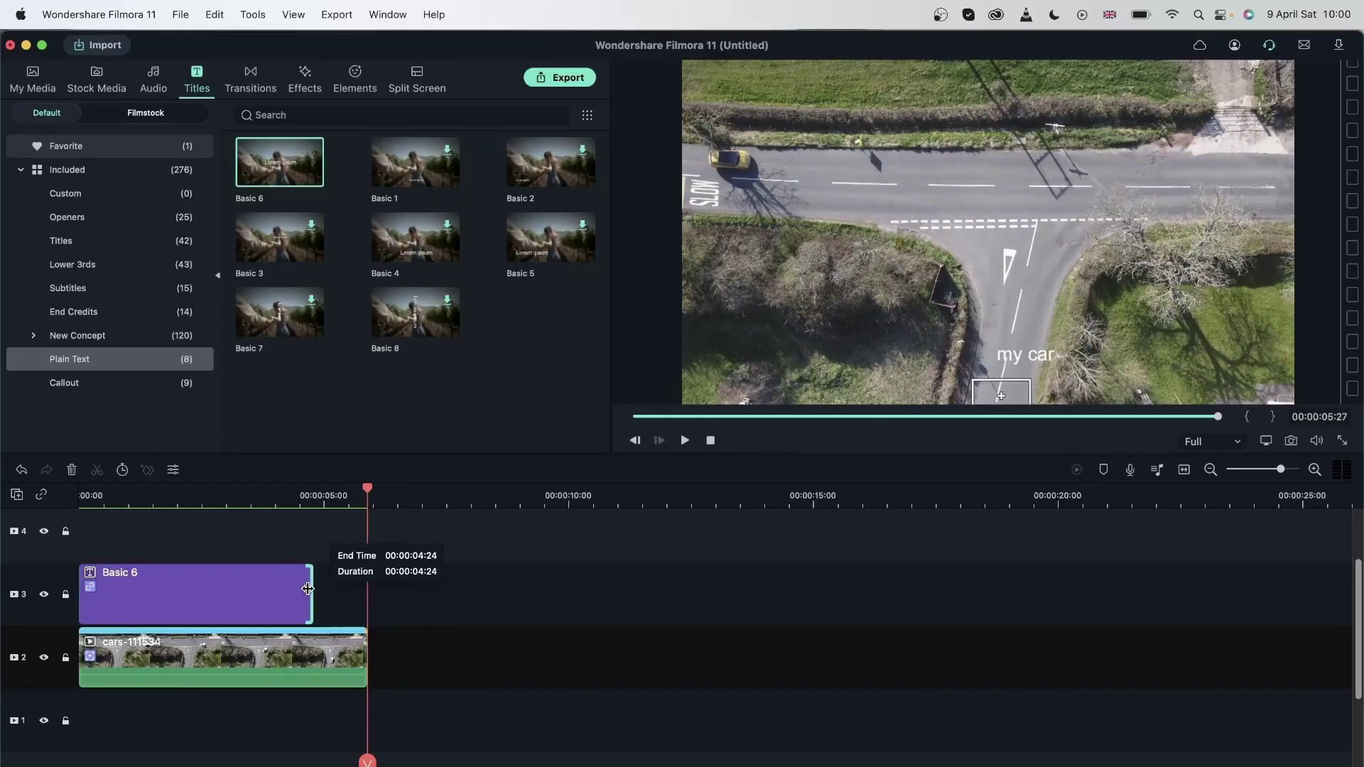
click(279, 495)
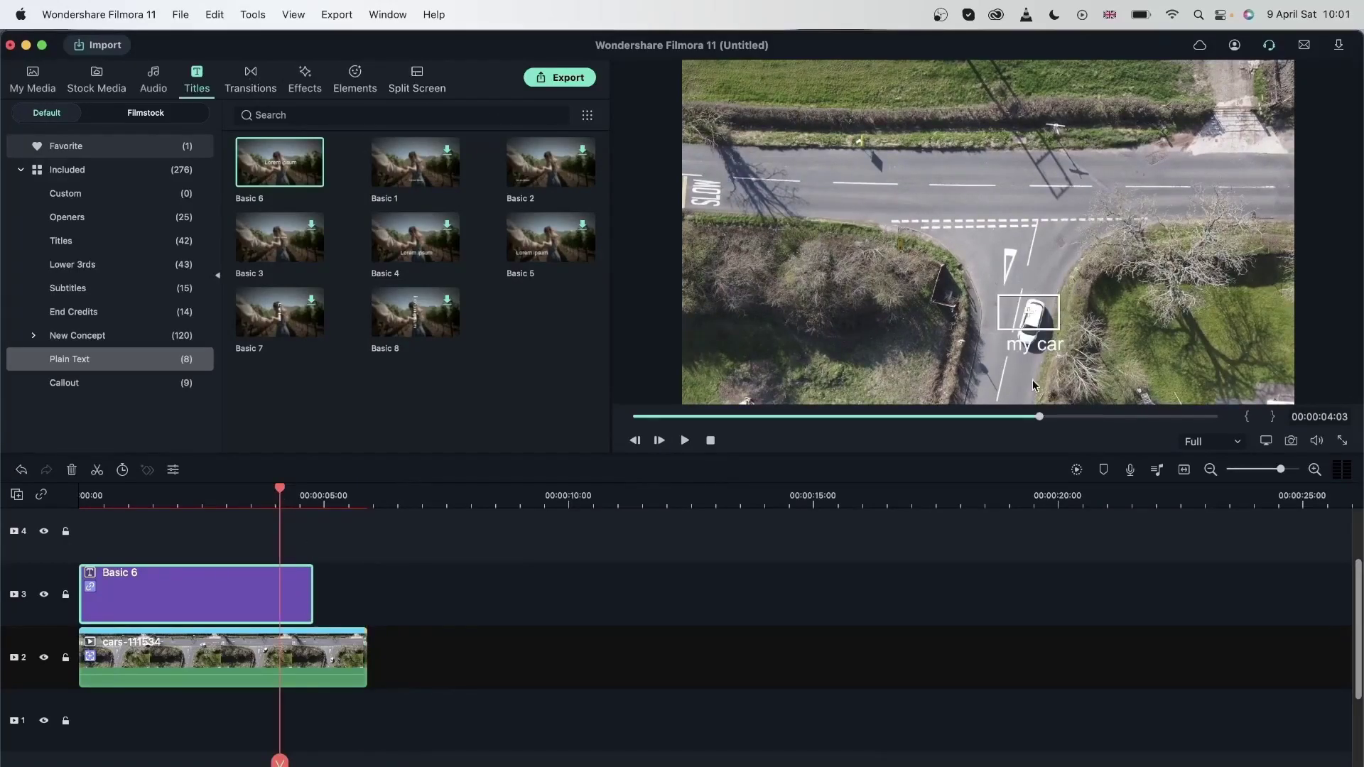
click(265, 82)
drag(280, 162, 202, 505)
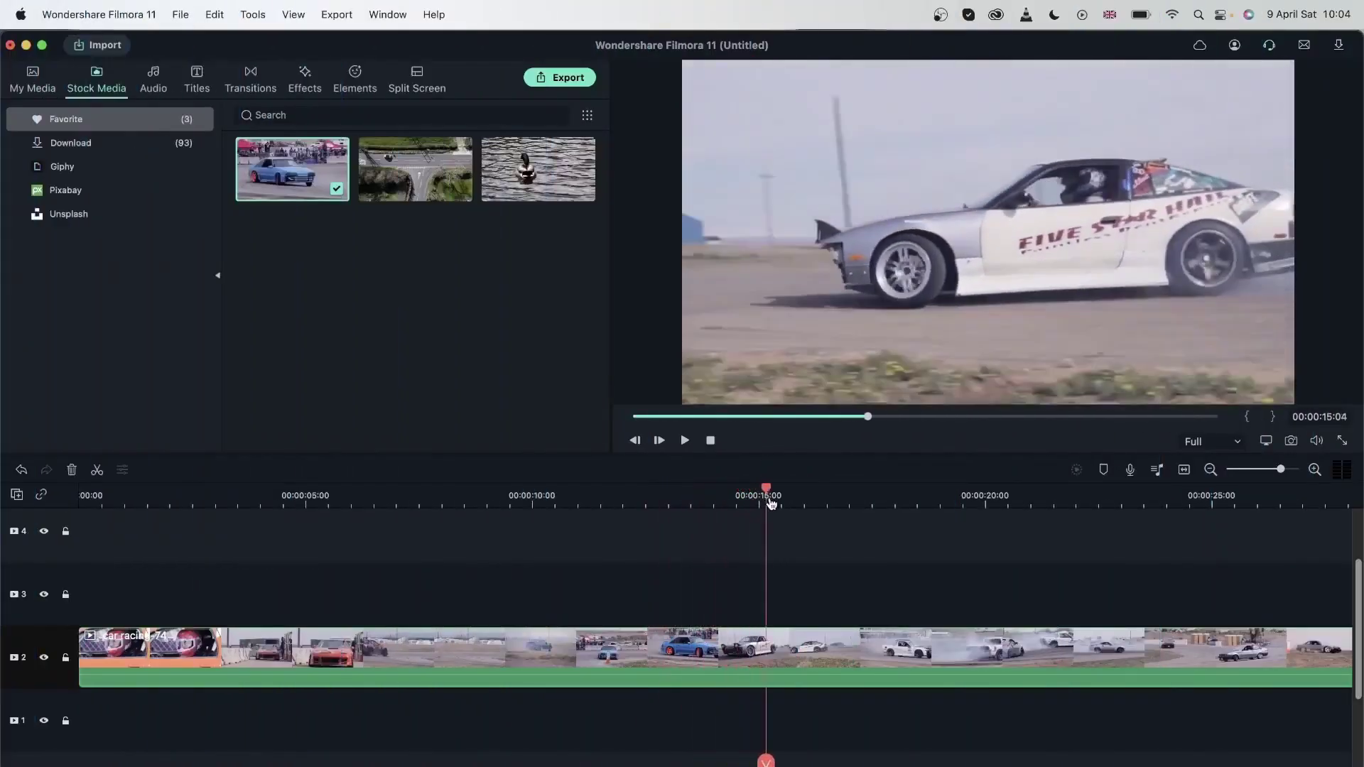
drag(764, 488, 277, 548)
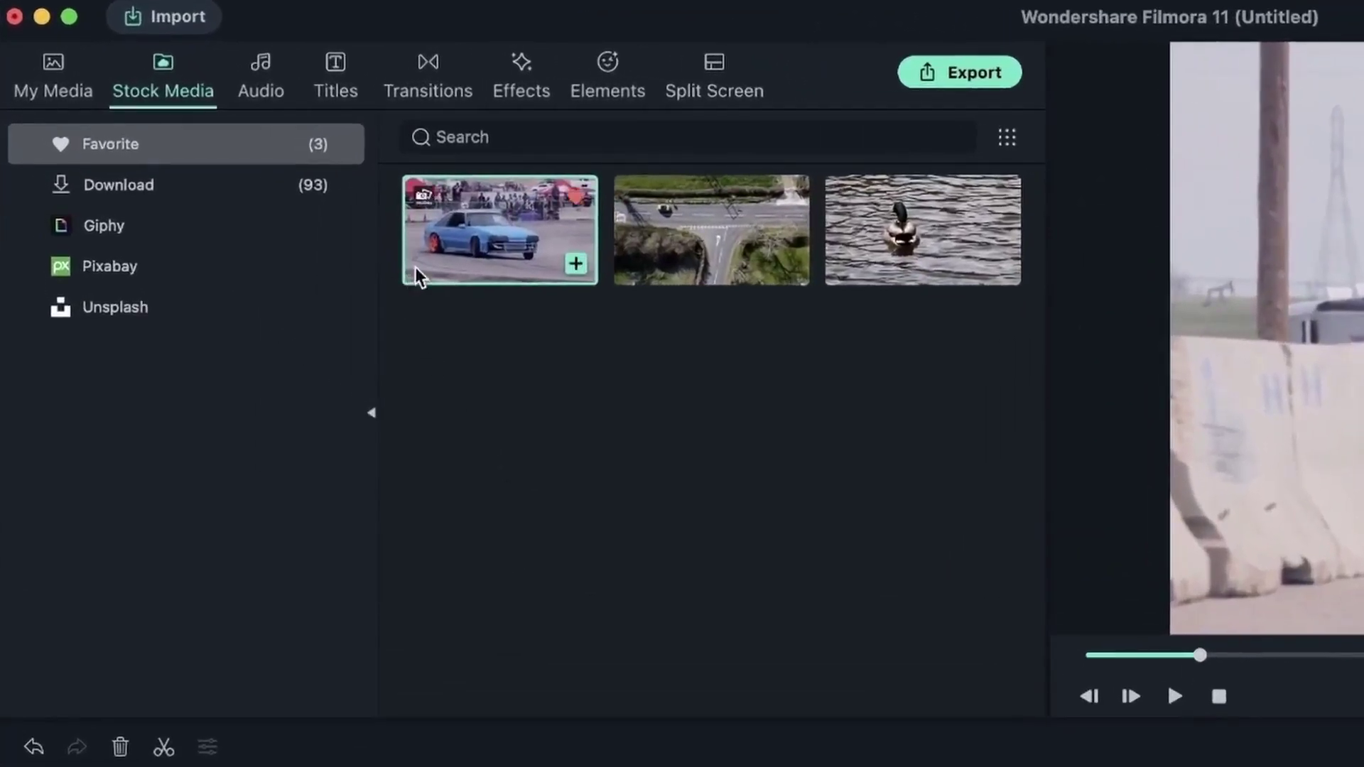
Run Scene Detection on the car-racing stock clip
right_click(286, 170)
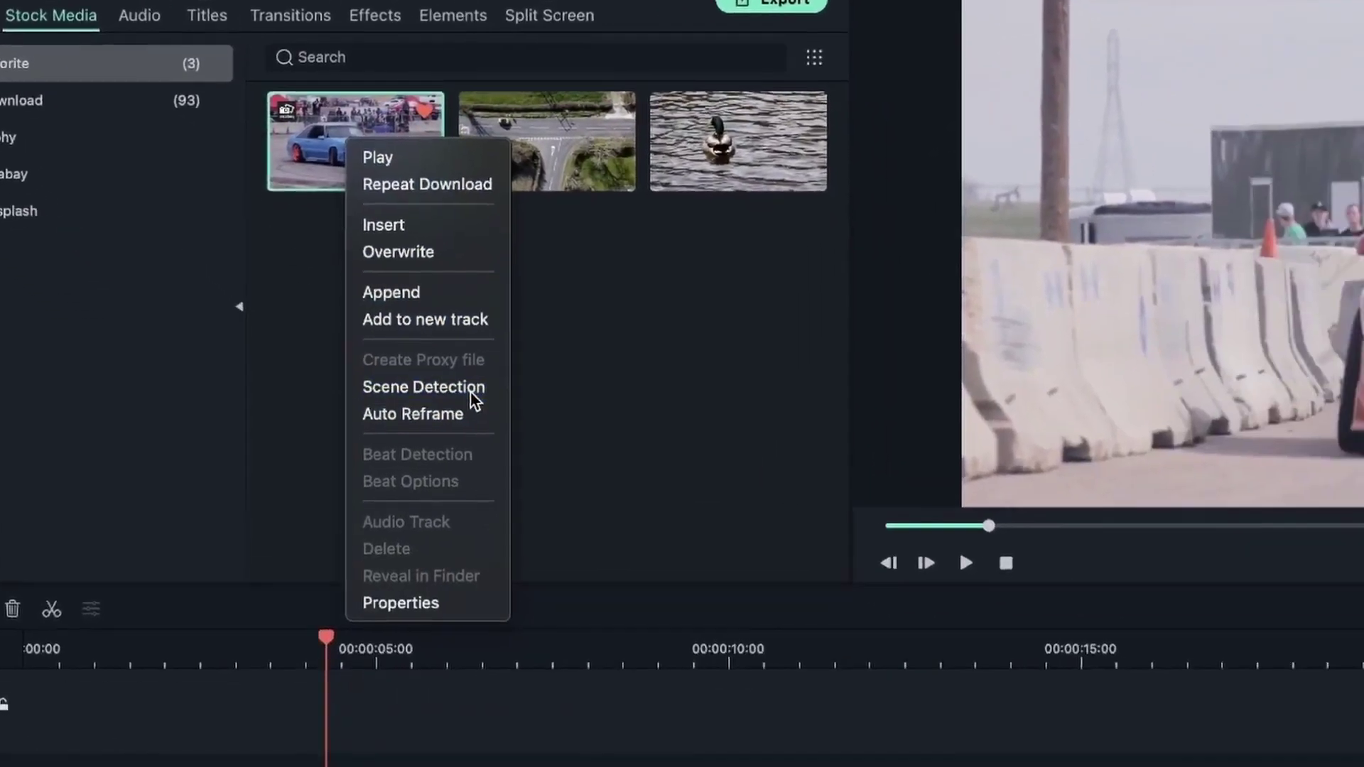
click(475, 388)
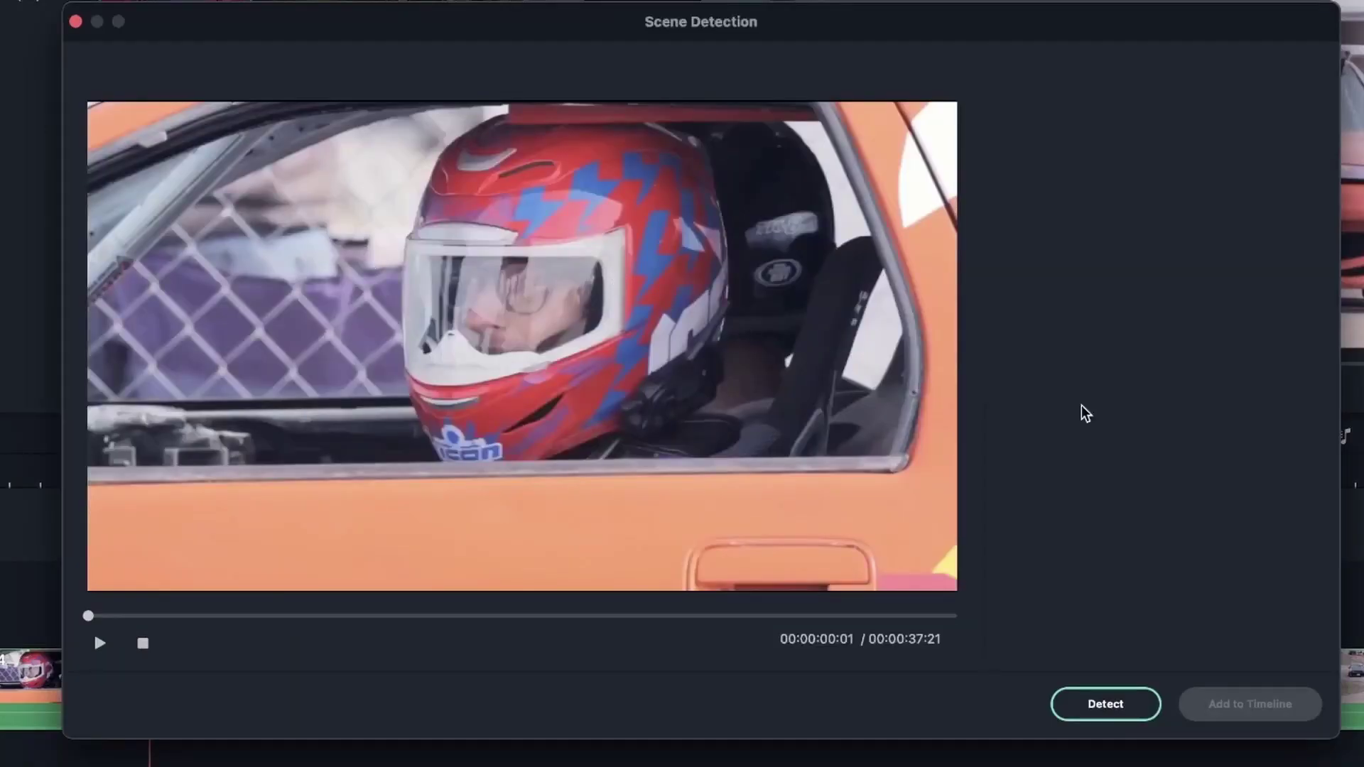
click(1087, 713)
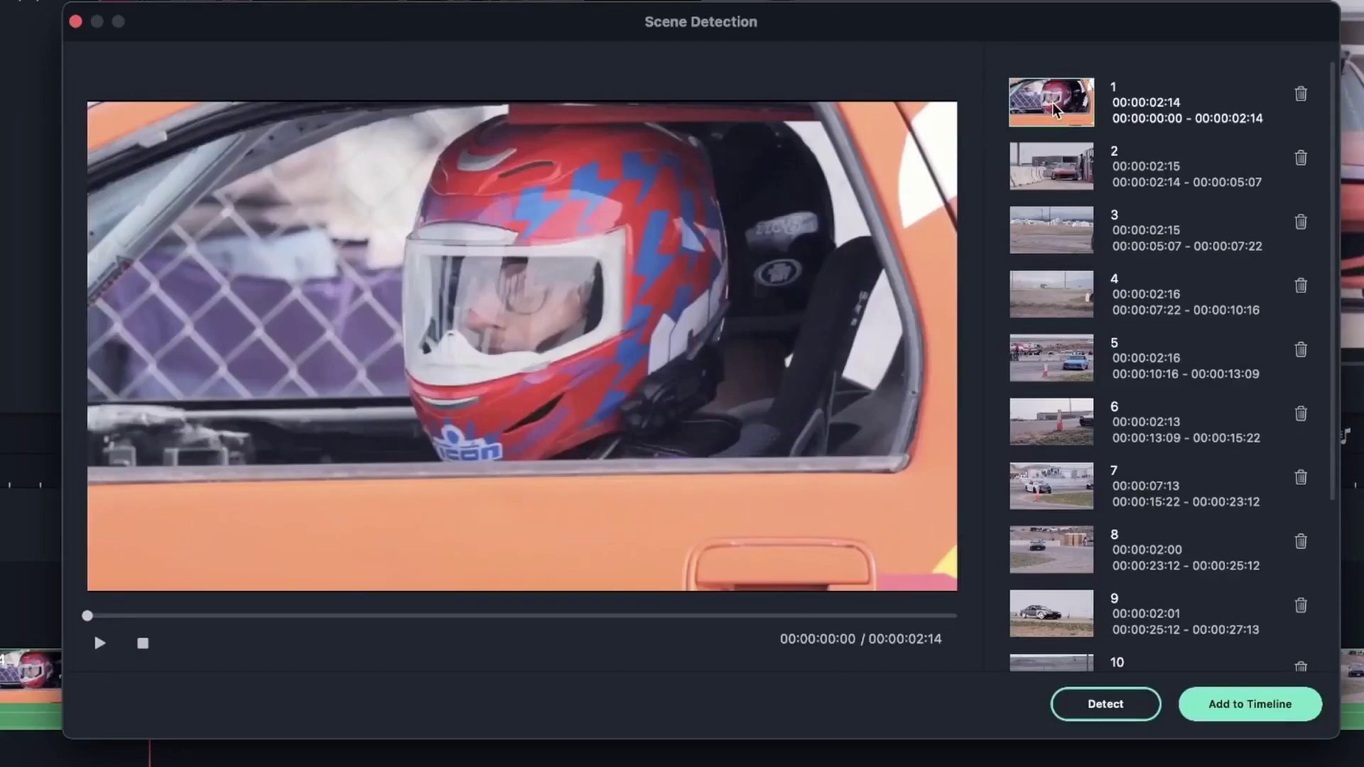
Delete the unwanted detected scenes, cutting the list down to three
click(1300, 93)
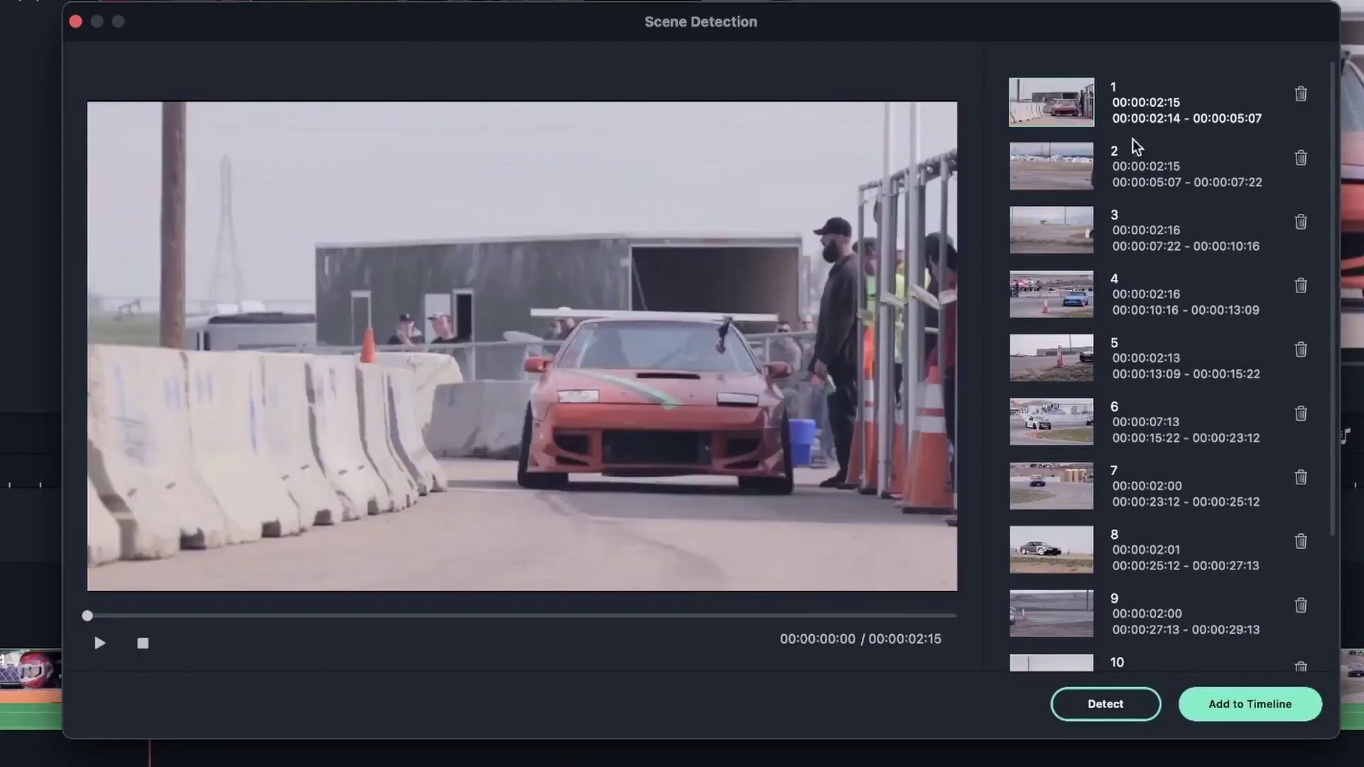
click(1301, 93)
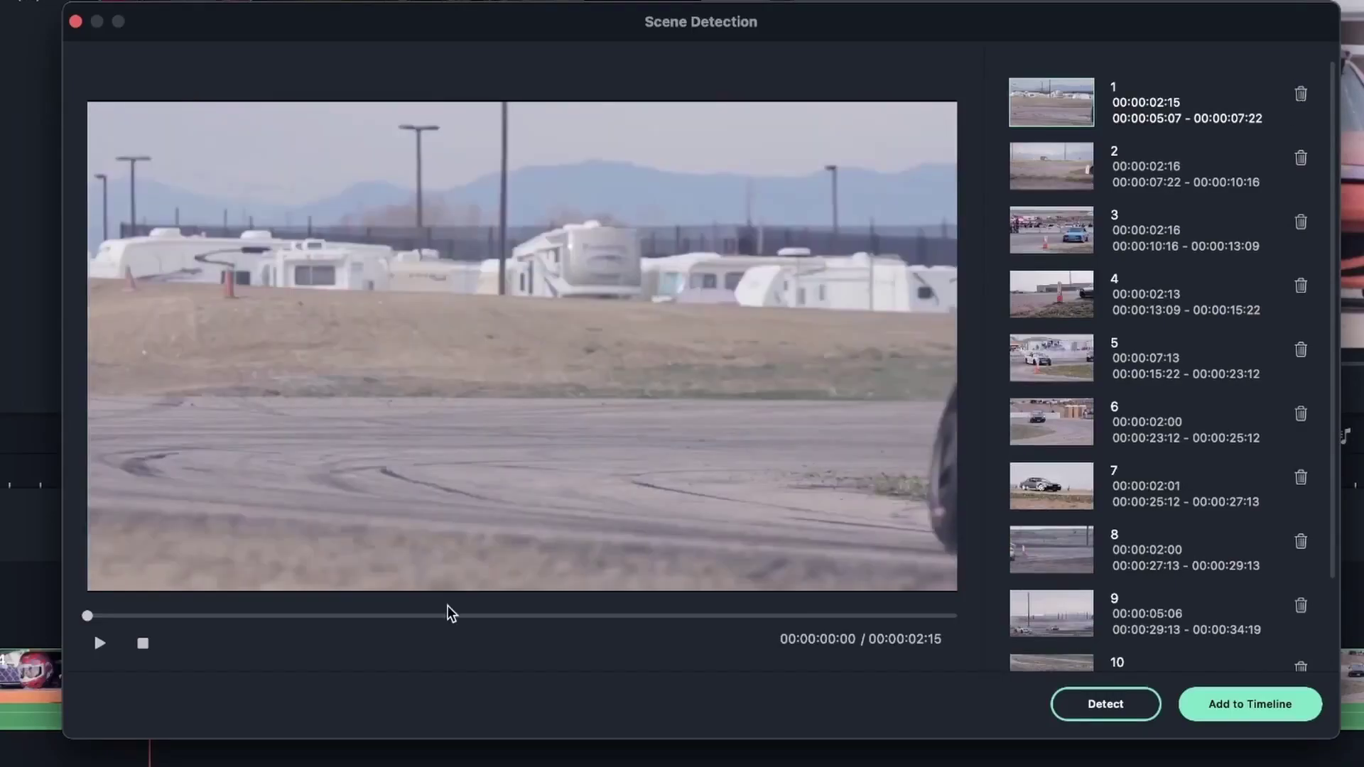
click(100, 643)
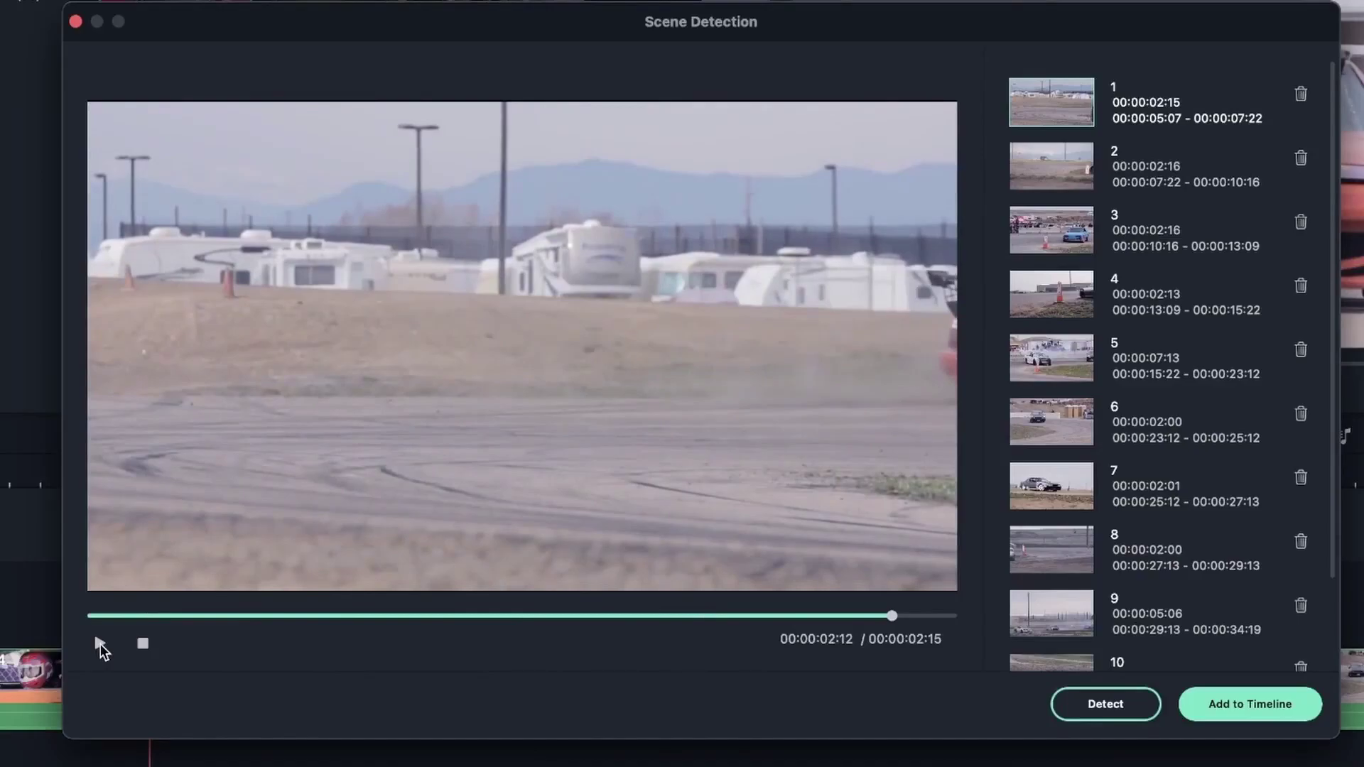
click(1072, 190)
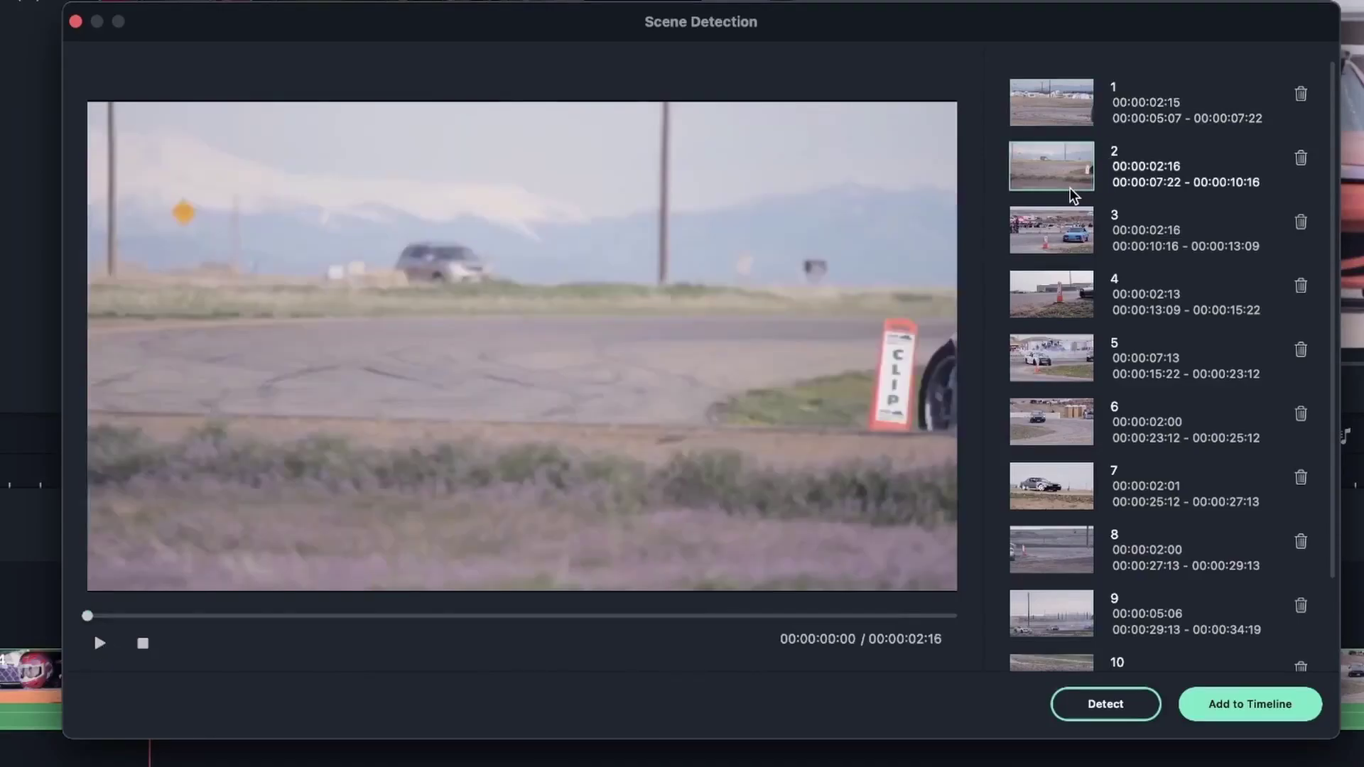
click(1302, 158)
click(1301, 158)
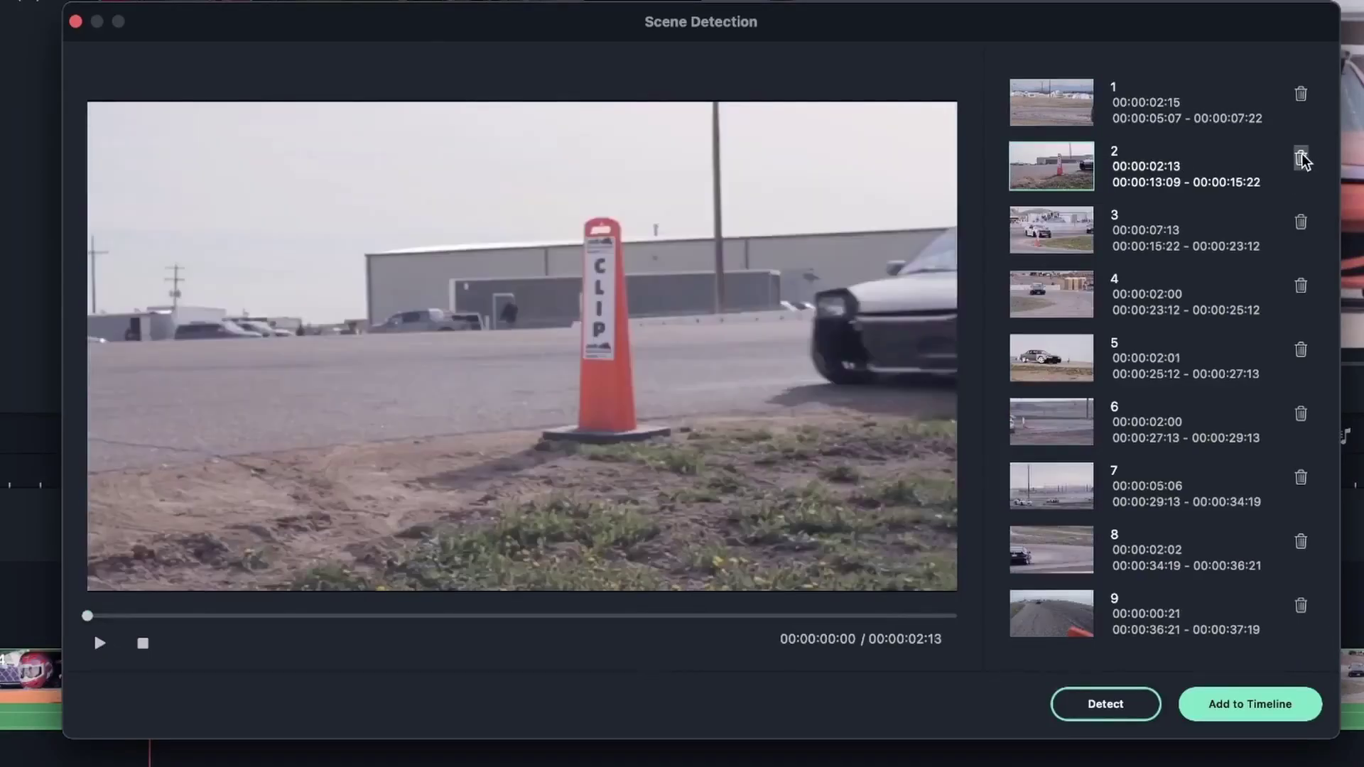
click(1302, 159)
click(1048, 235)
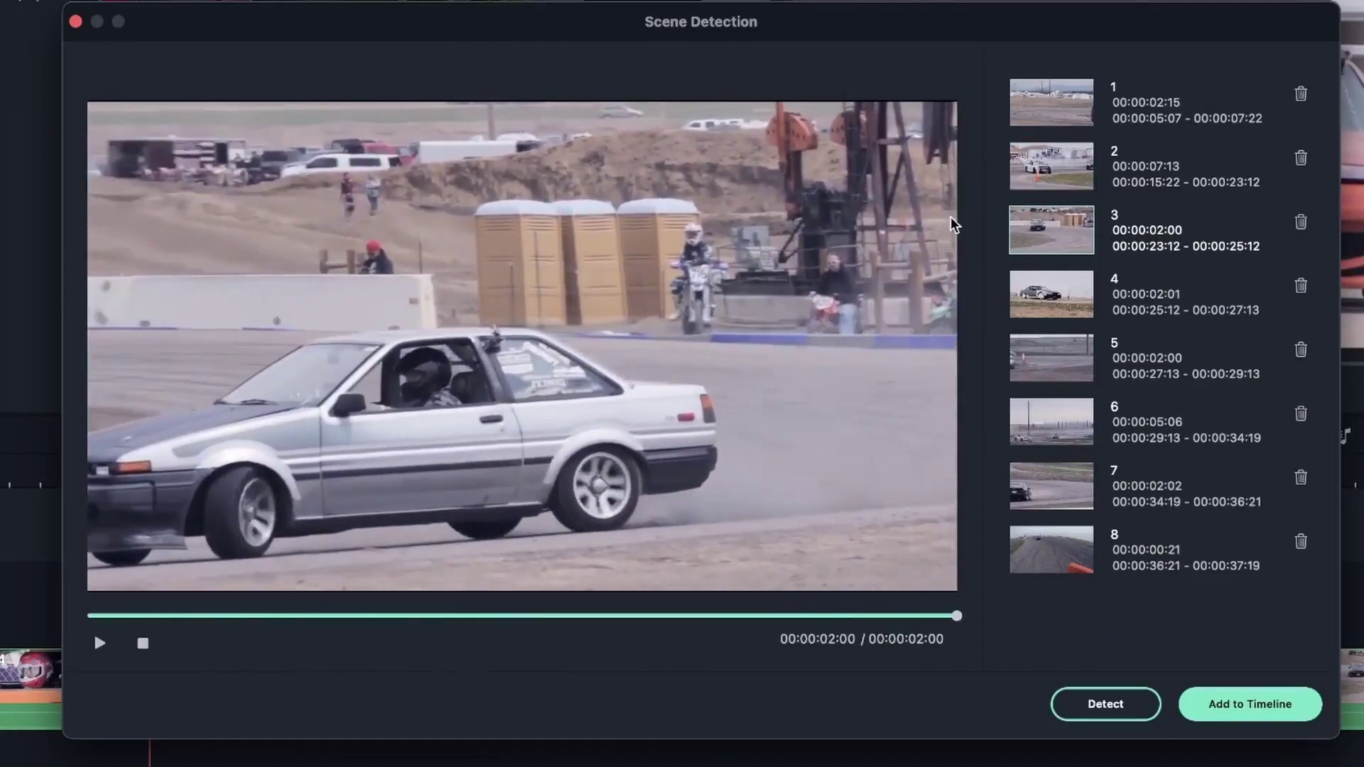
click(1083, 178)
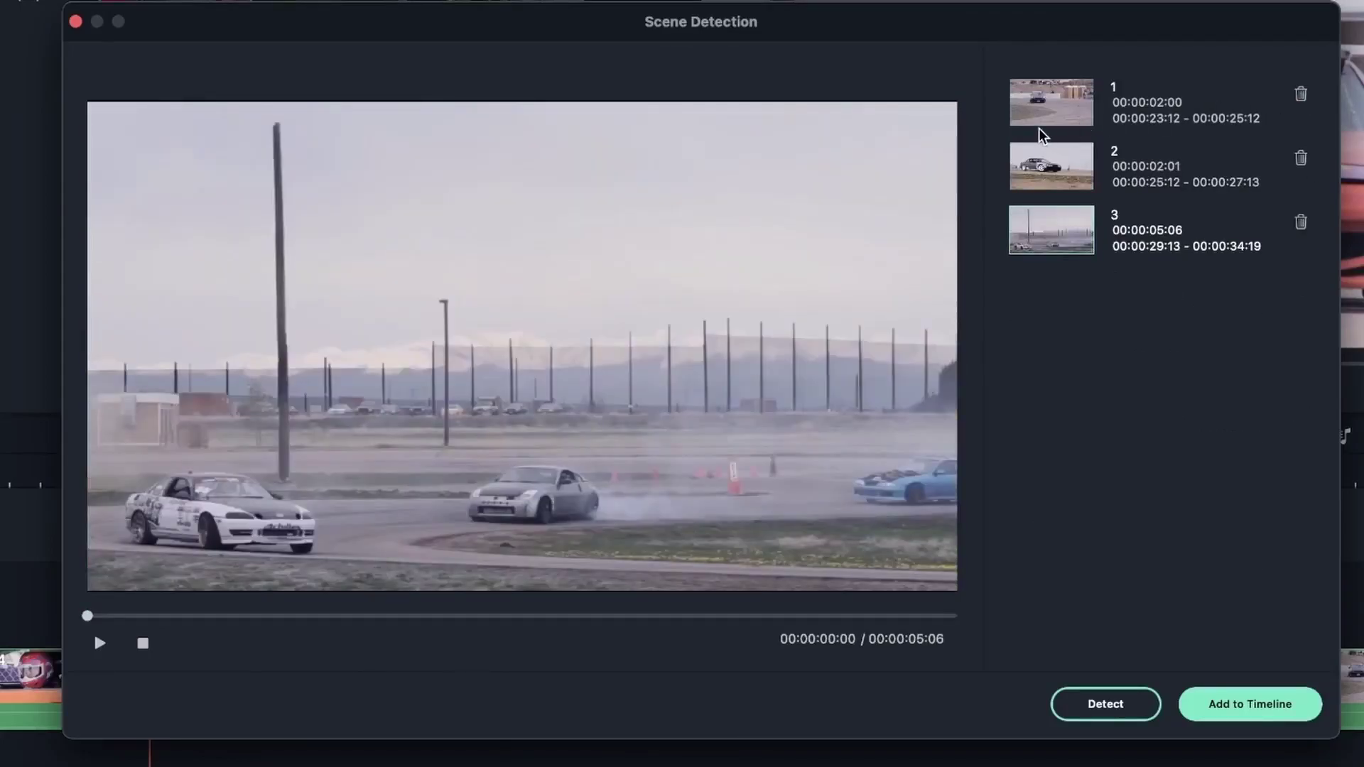
Preview the three kept scenes (2, 2 and 5 seconds) and add them to the timeline
click(1057, 112)
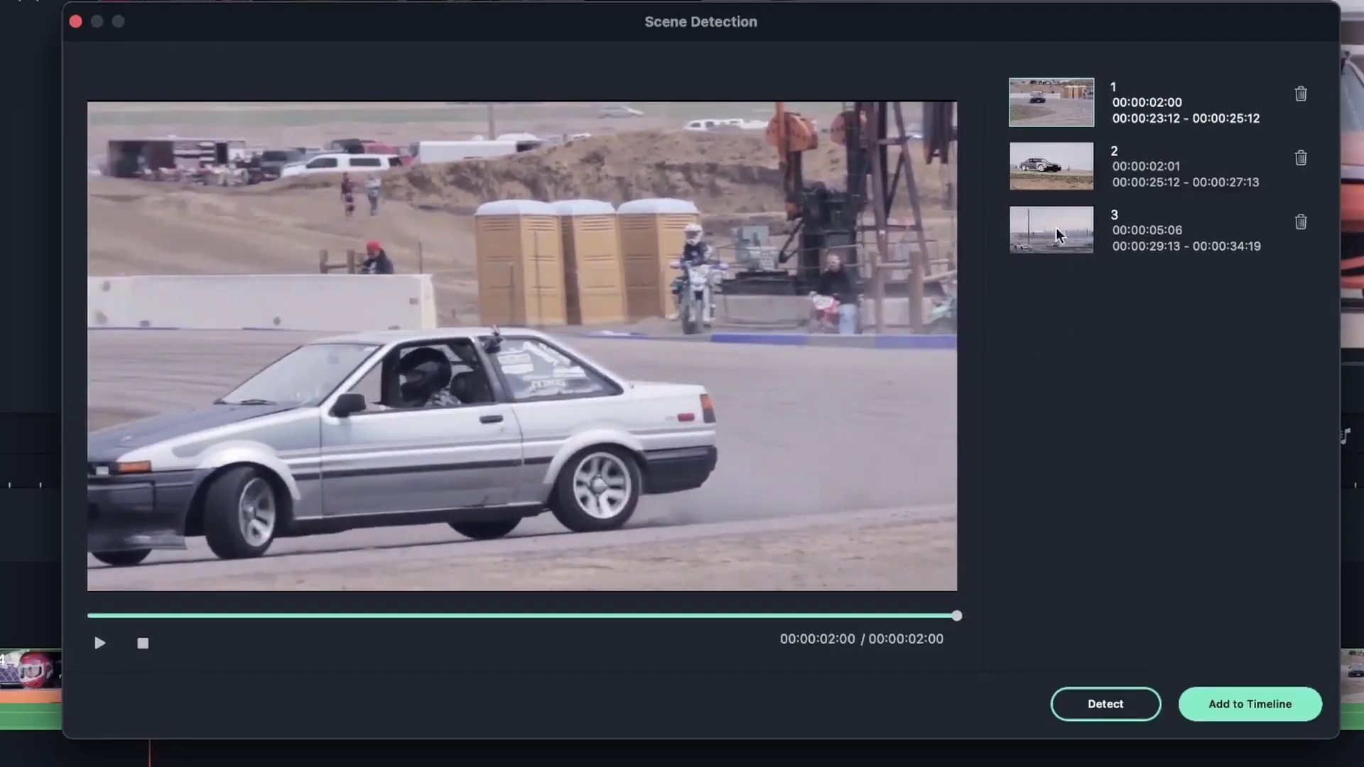
click(1057, 185)
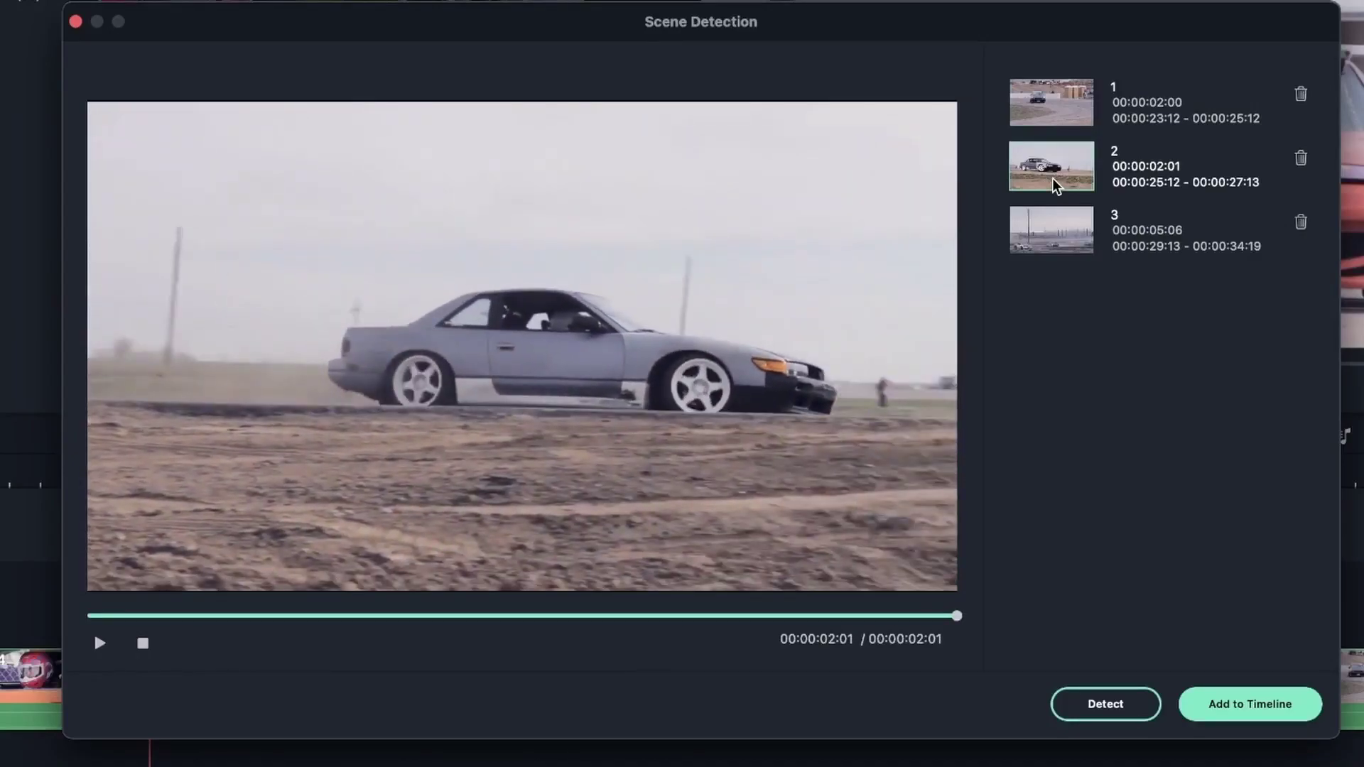
click(1049, 226)
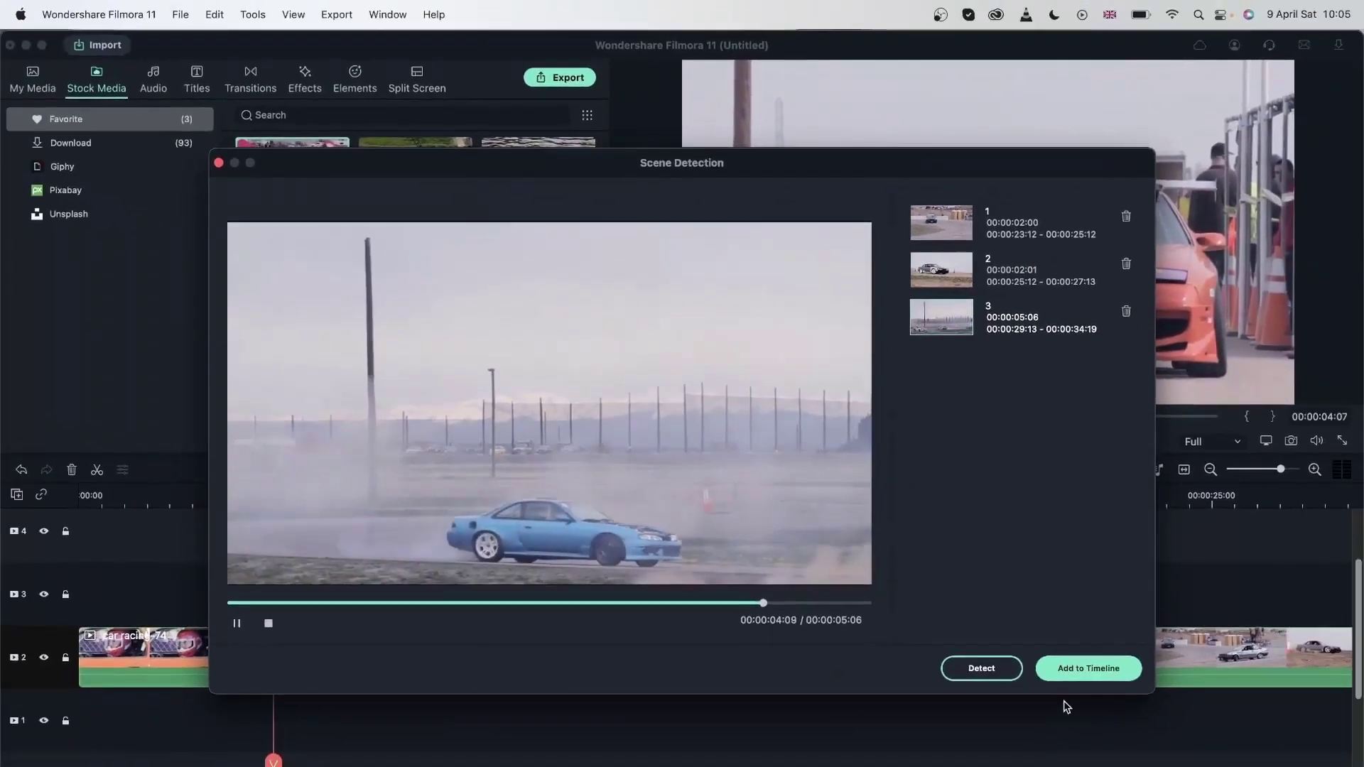
click(1087, 668)
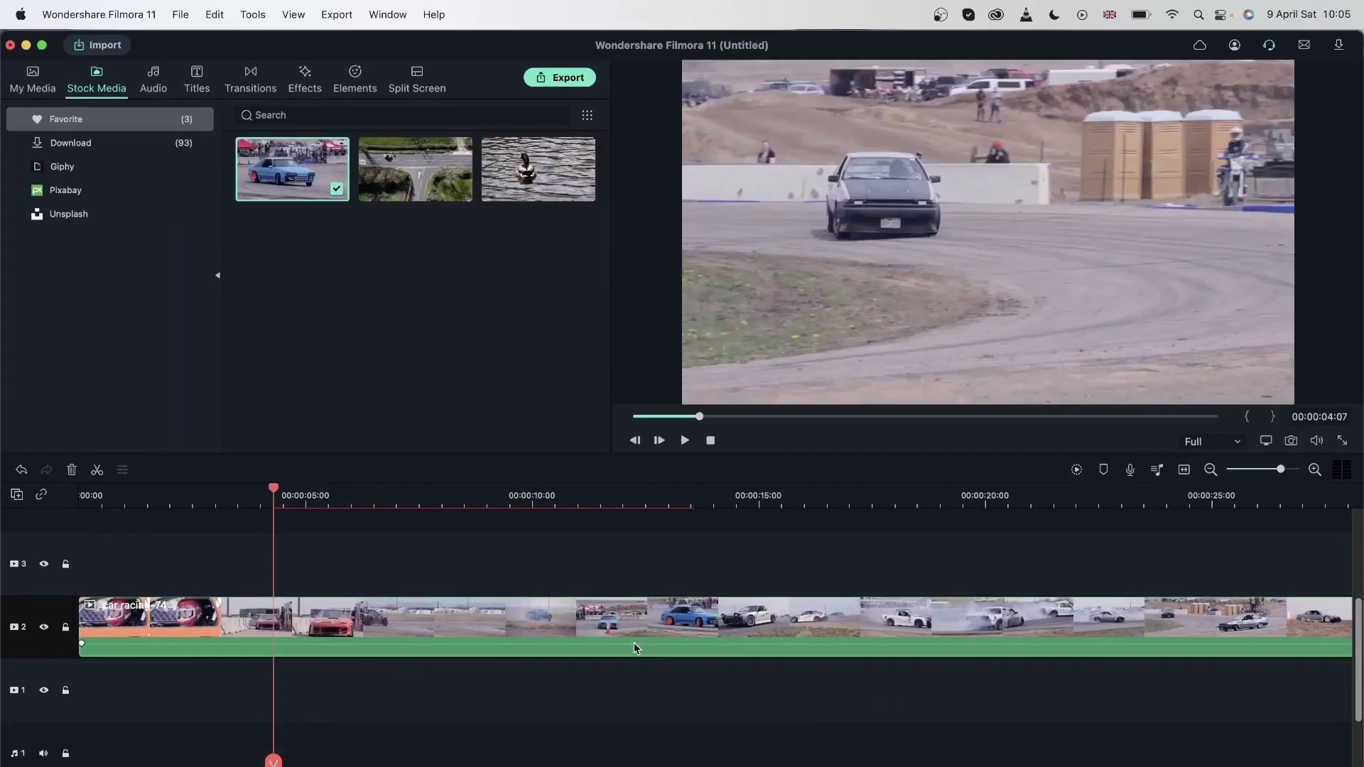
Delete the original long racing clip and remove all empty tracks
scroll(611, 704, down, 2)
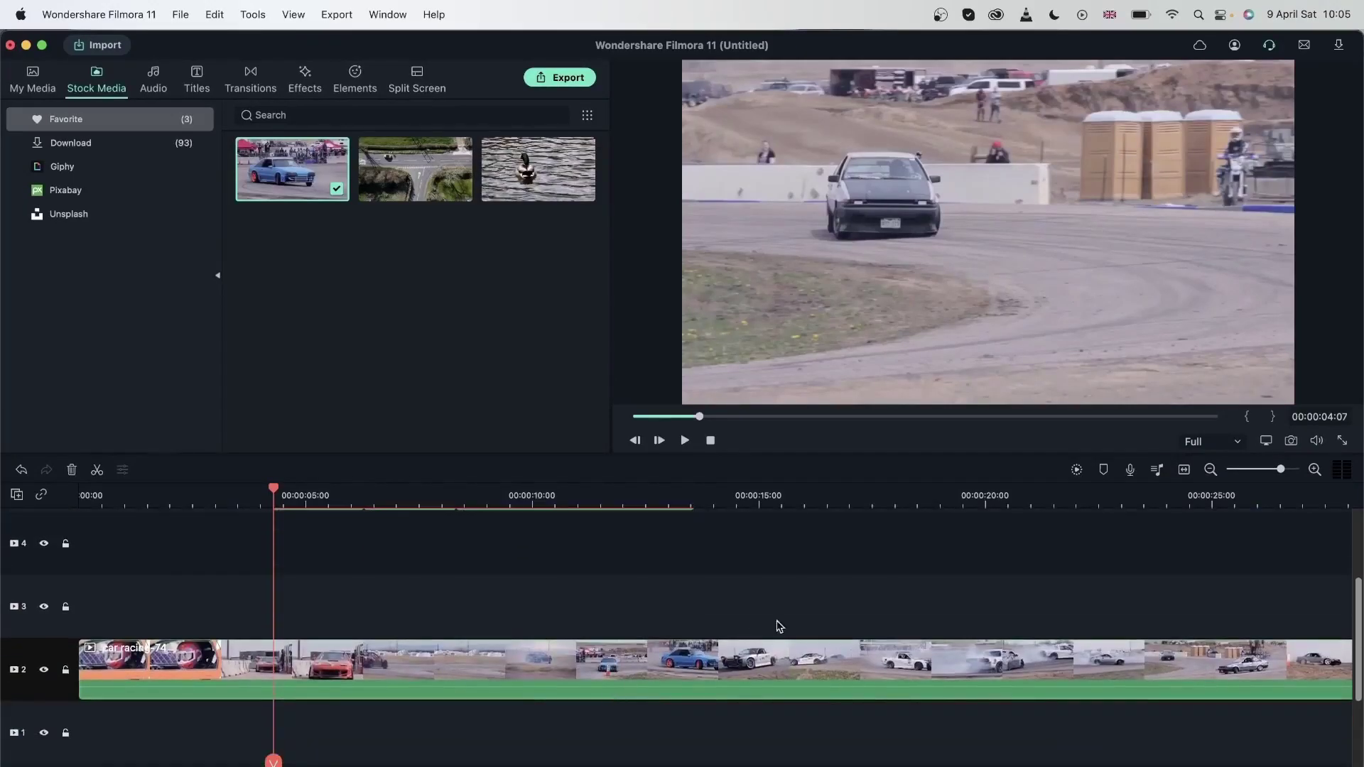
click(604, 693)
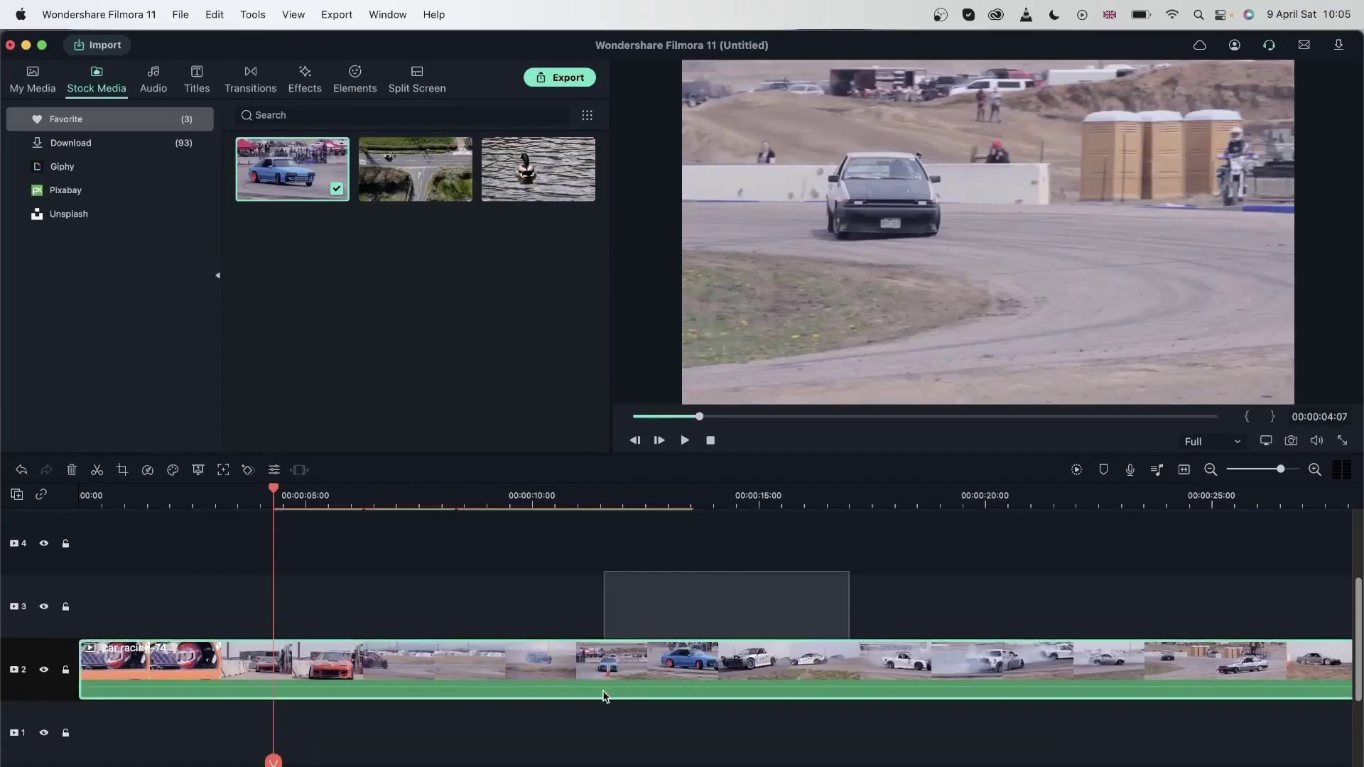
click(71, 470)
scroll(505, 671, up, 3)
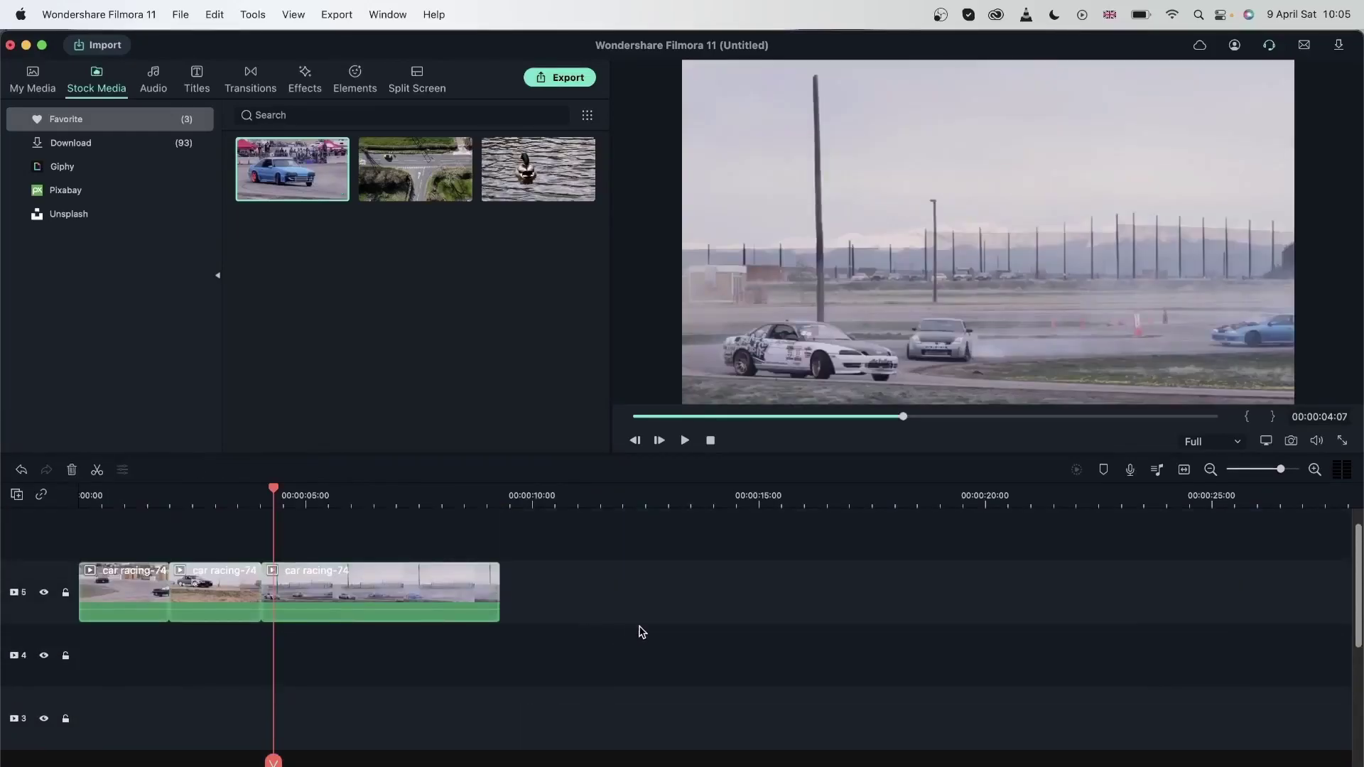
click(15, 495)
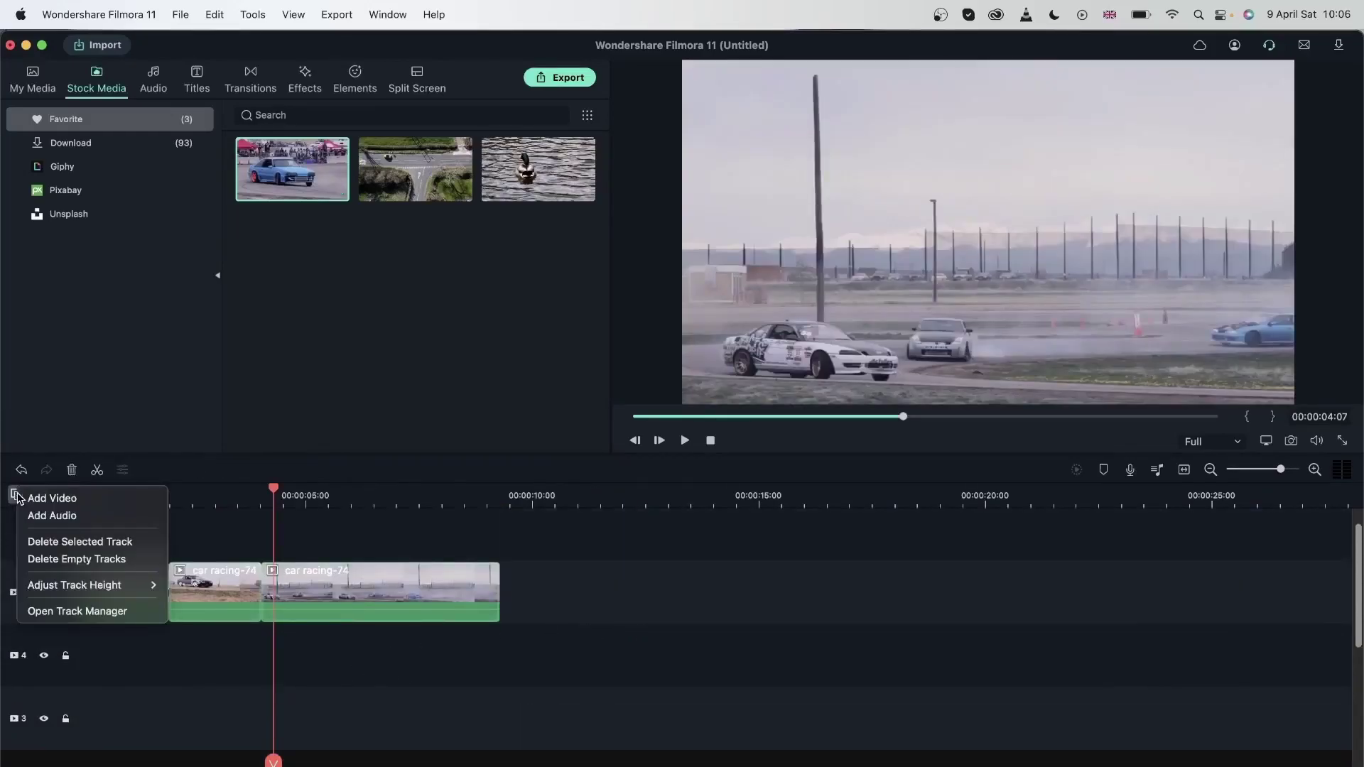
click(78, 559)
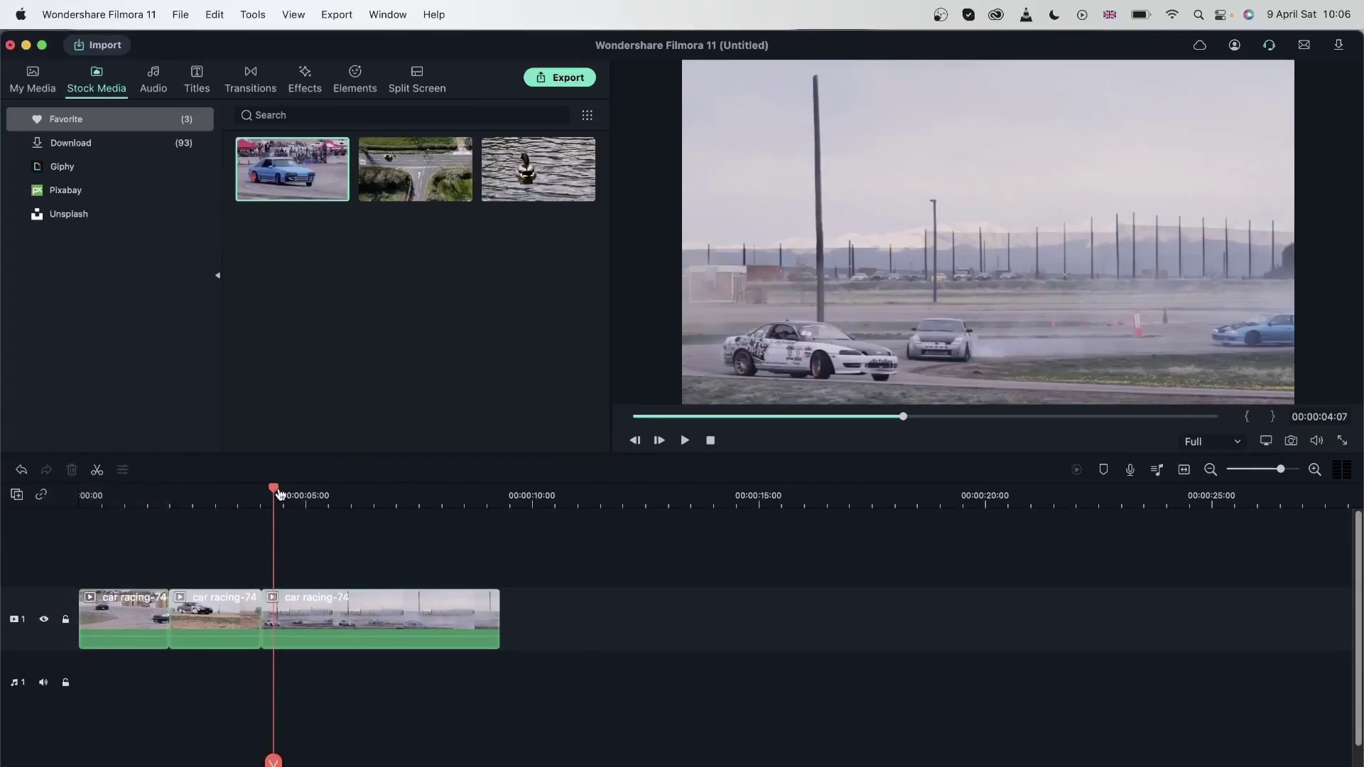
Stack the second and third scenes on new tracks at 00:00 and hide tracks 2 and 3
drag(278, 490, 96, 505)
drag(211, 615, 121, 552)
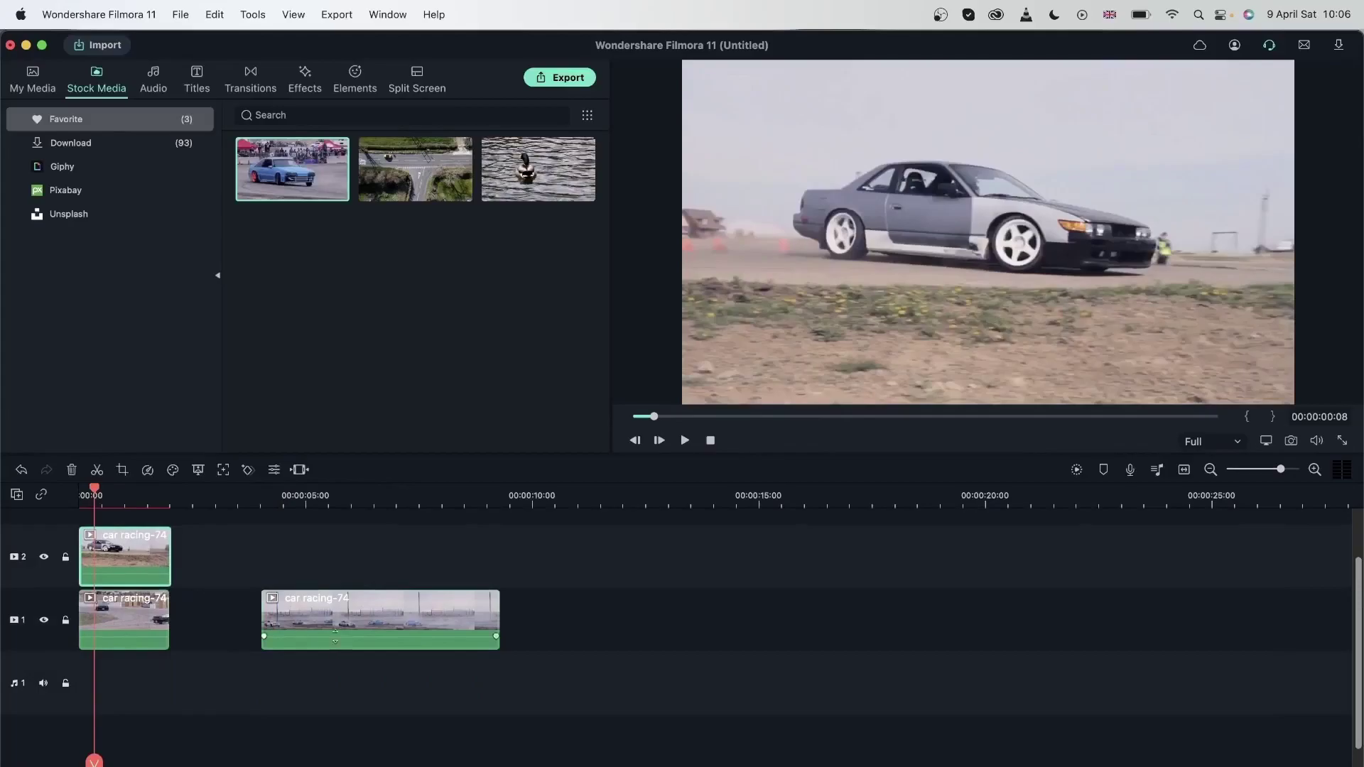
drag(301, 619, 152, 513)
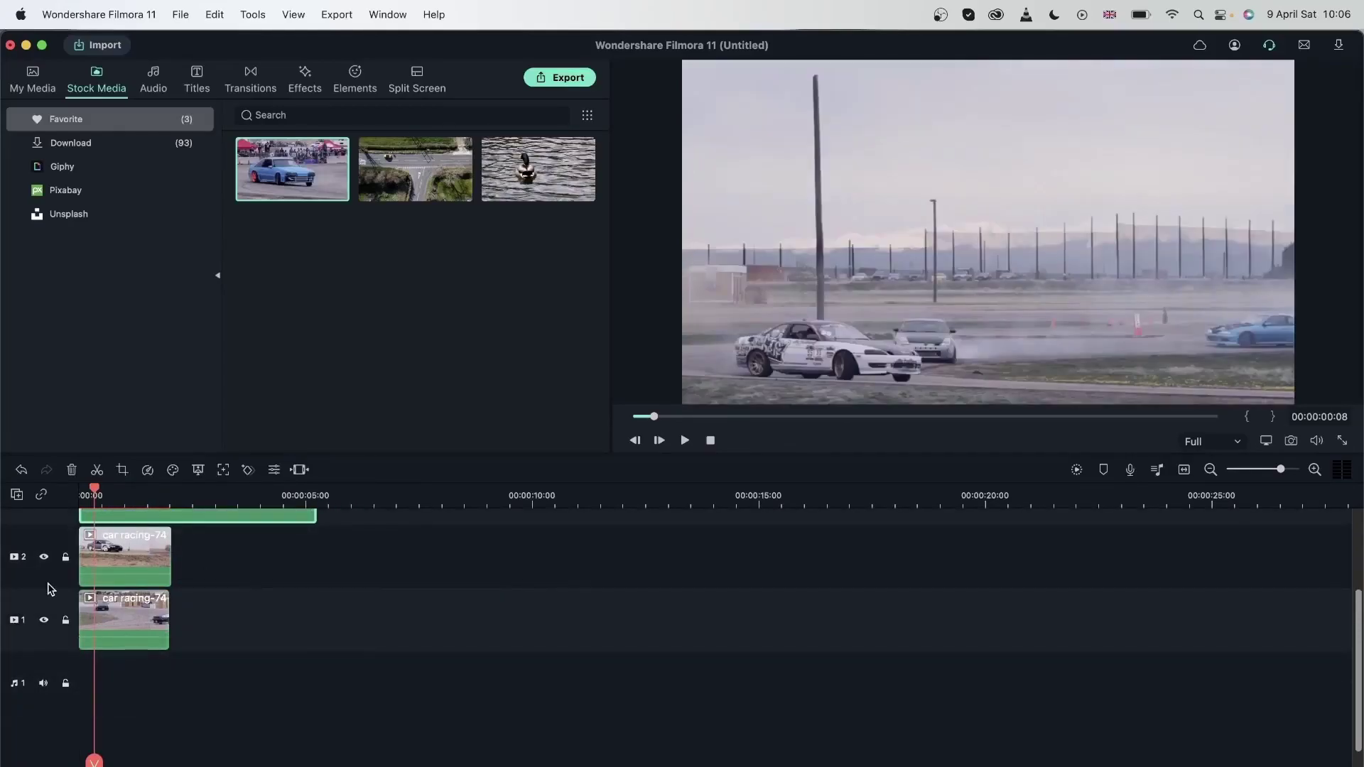
click(44, 558)
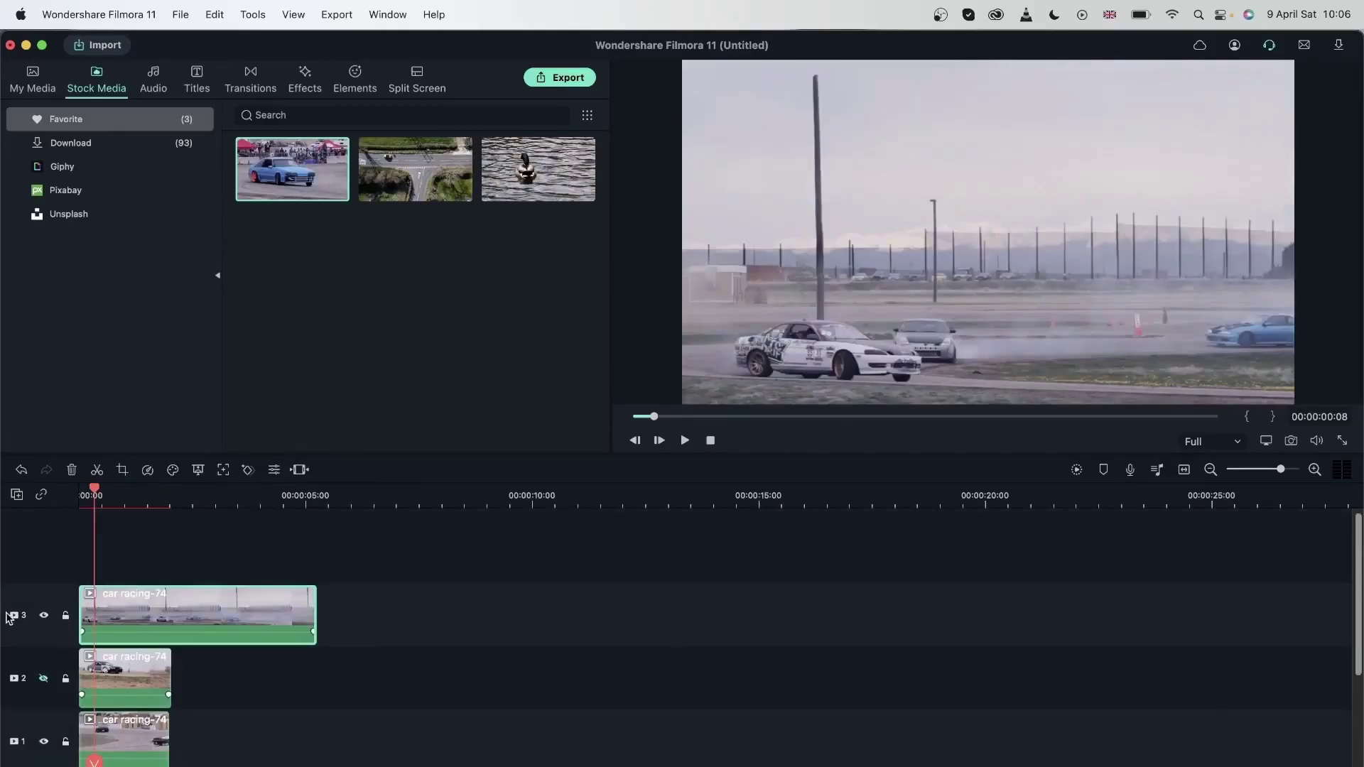
click(42, 616)
scroll(203, 653, down, 4)
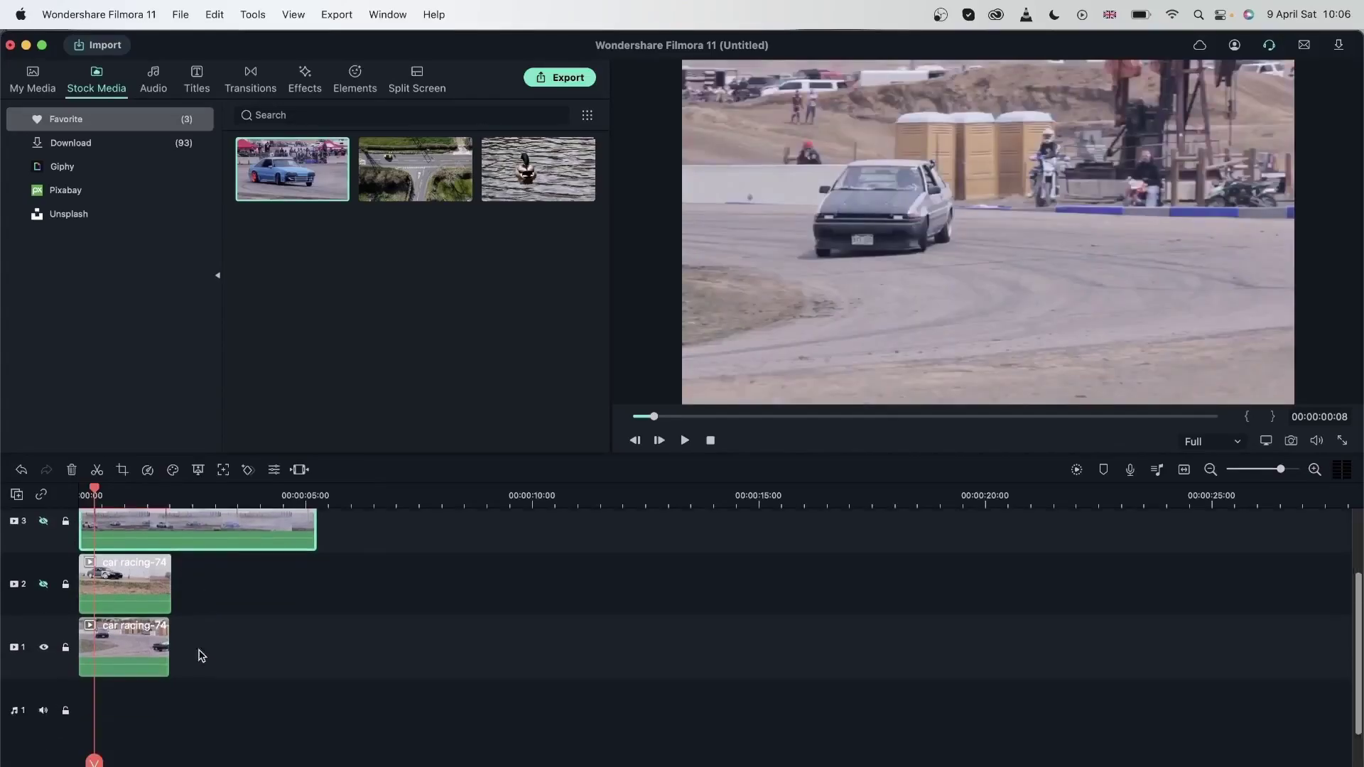
drag(94, 496, 37, 509)
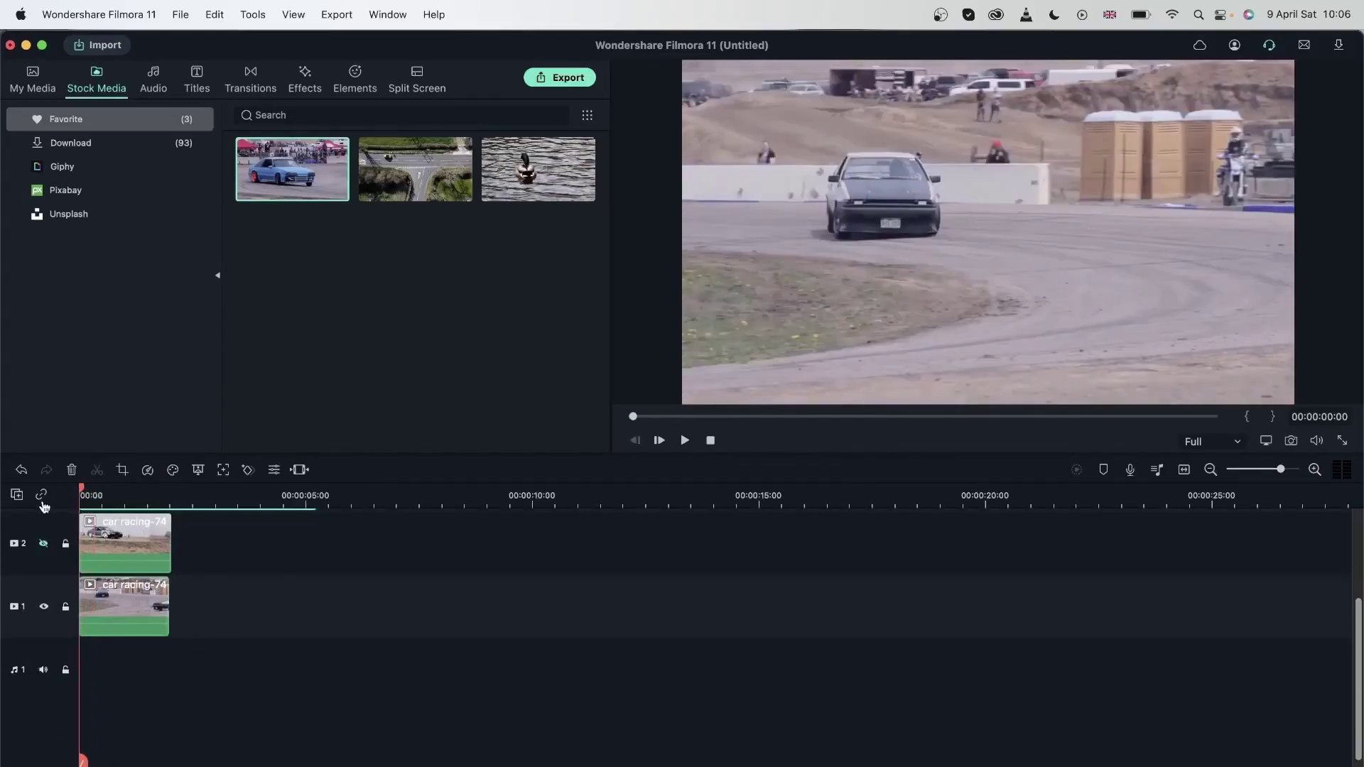
Search the Elements library for car elements and download Cartoon Eyes Element 01
click(355, 84)
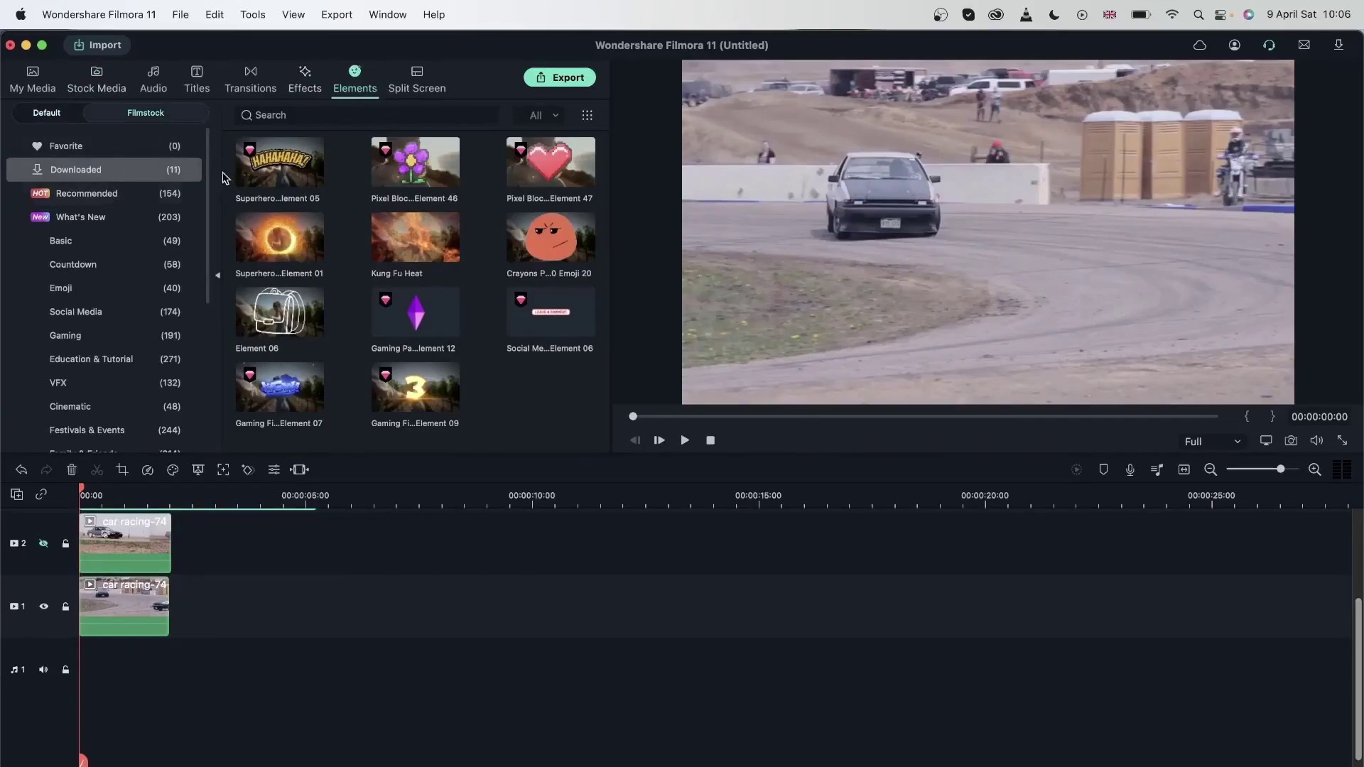
click(96, 194)
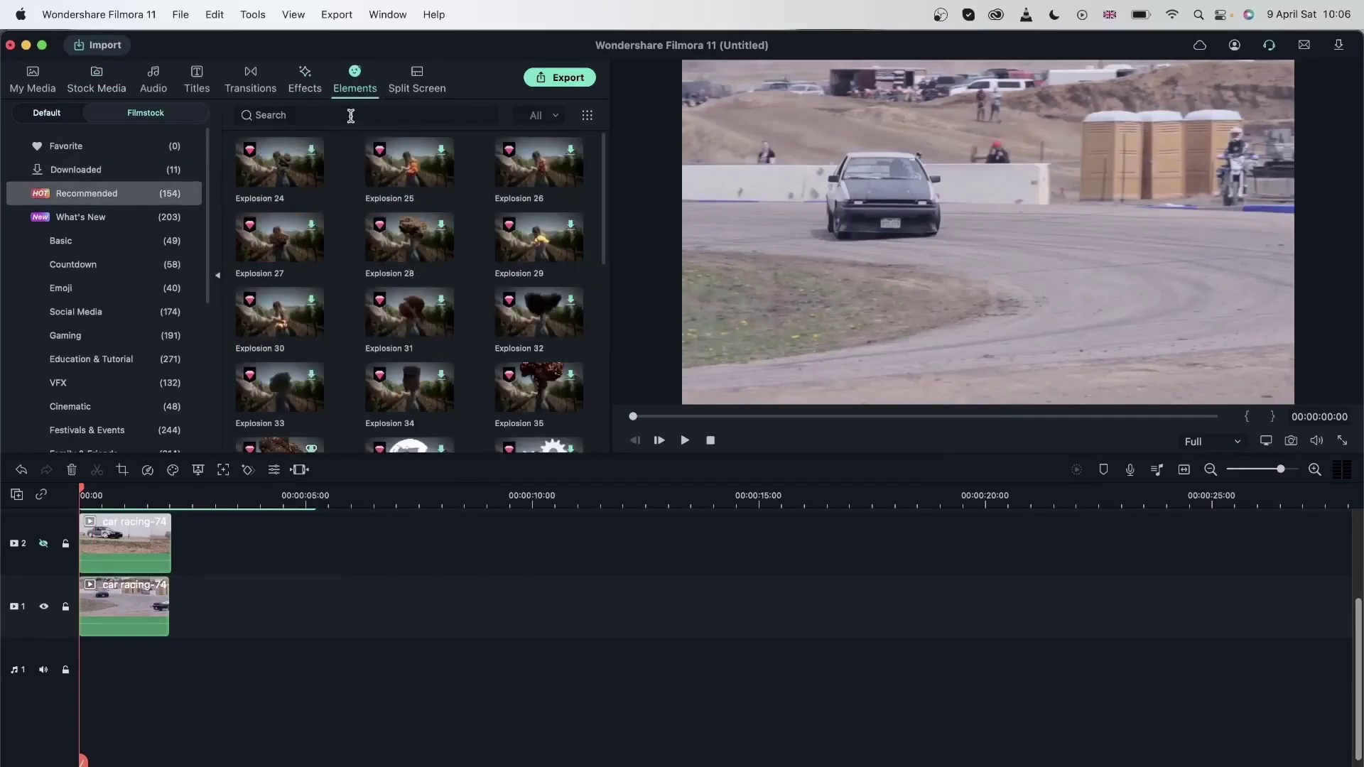
click(351, 116)
text(car)
key(Return)
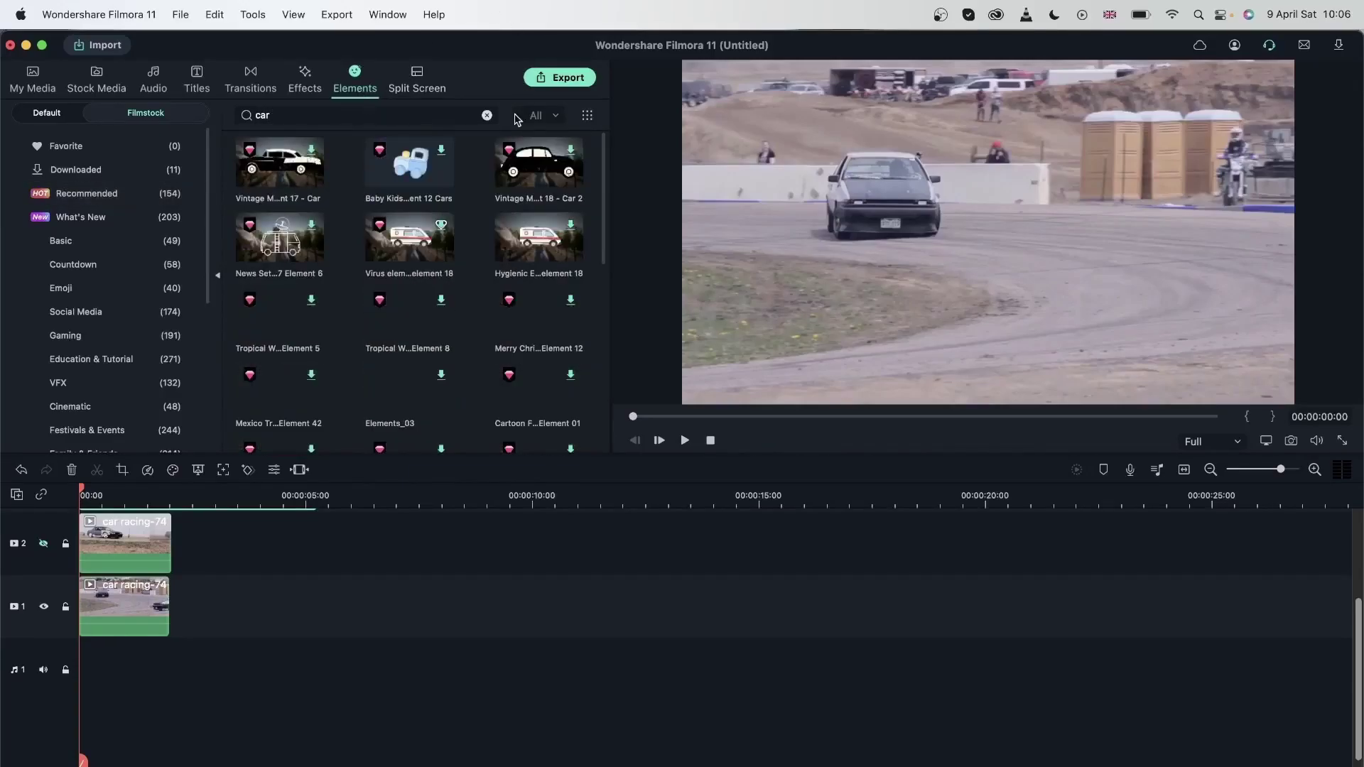
scroll(497, 369, down, 3)
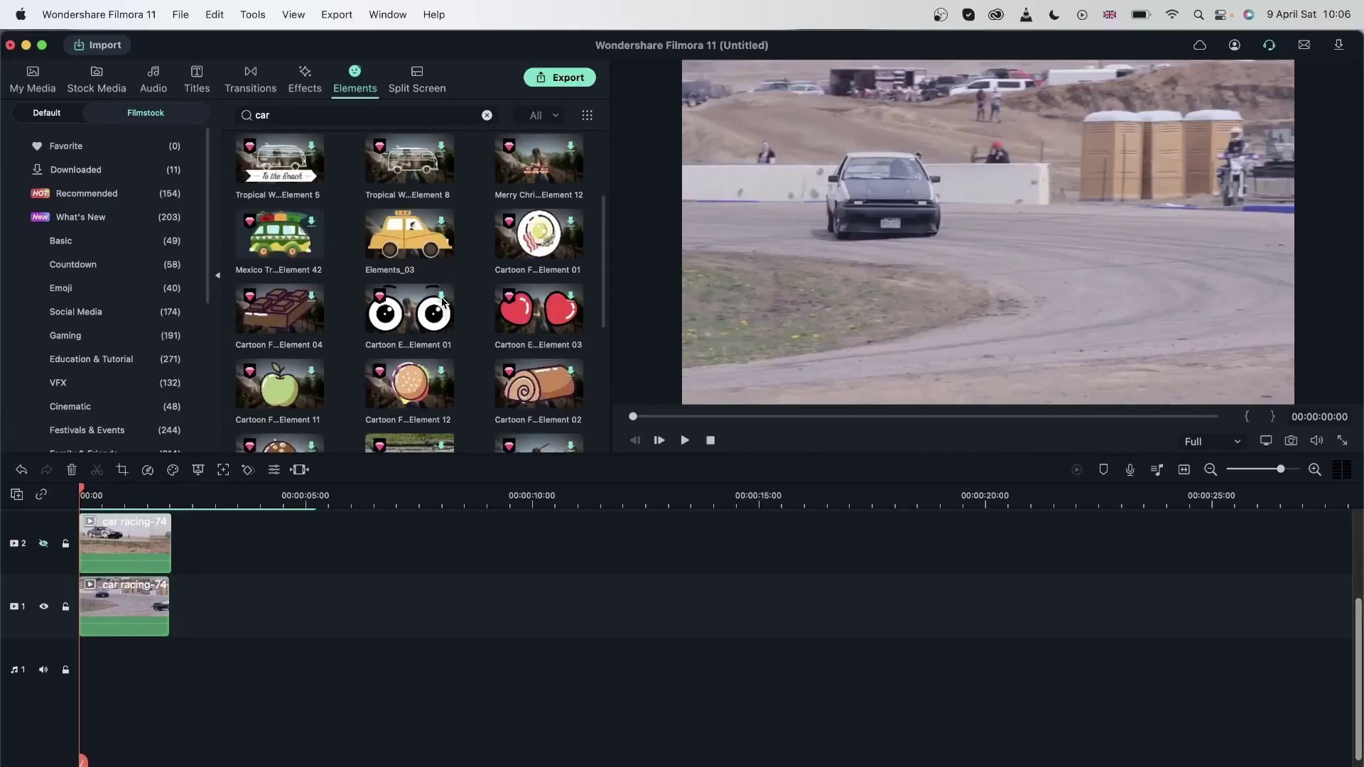
click(442, 298)
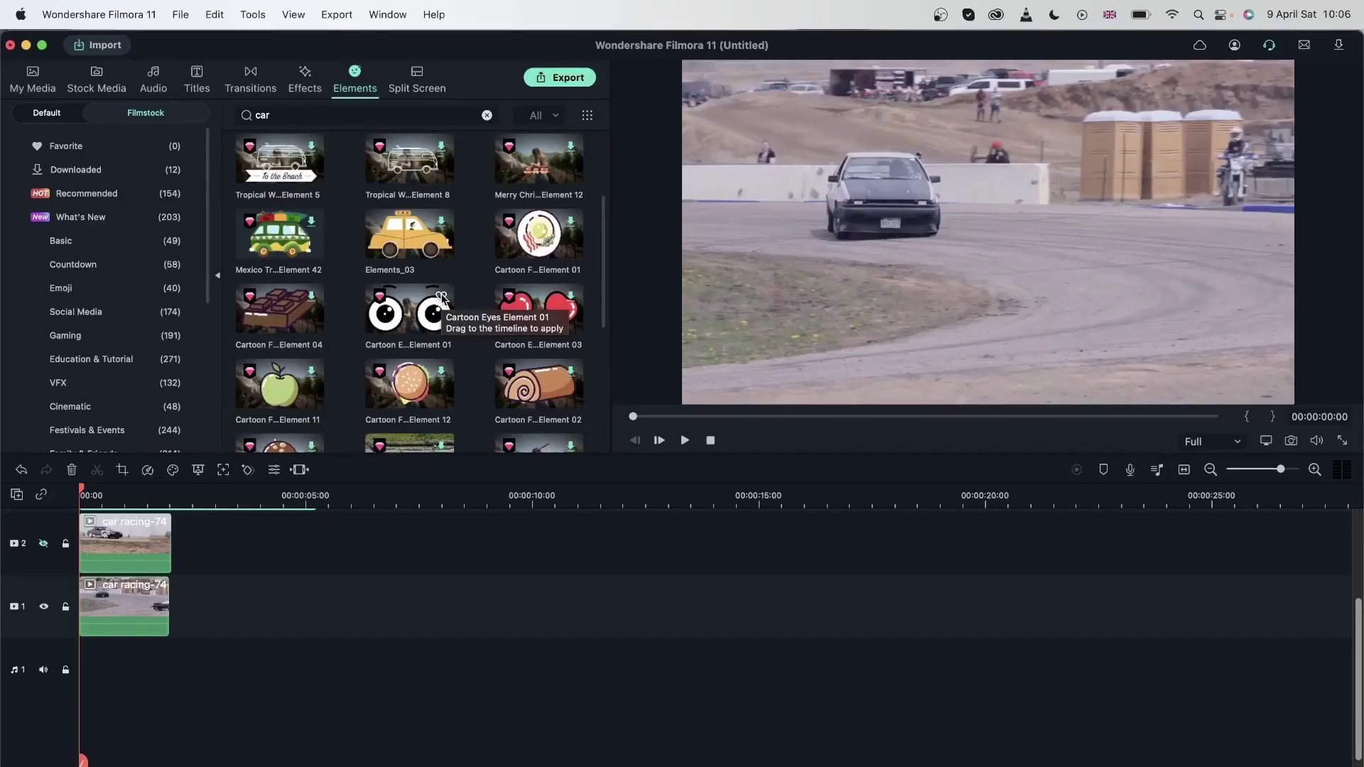
Place Cartoon Eyes Element 01 at the timeline start on a new track 4
drag(442, 298, 320, 584)
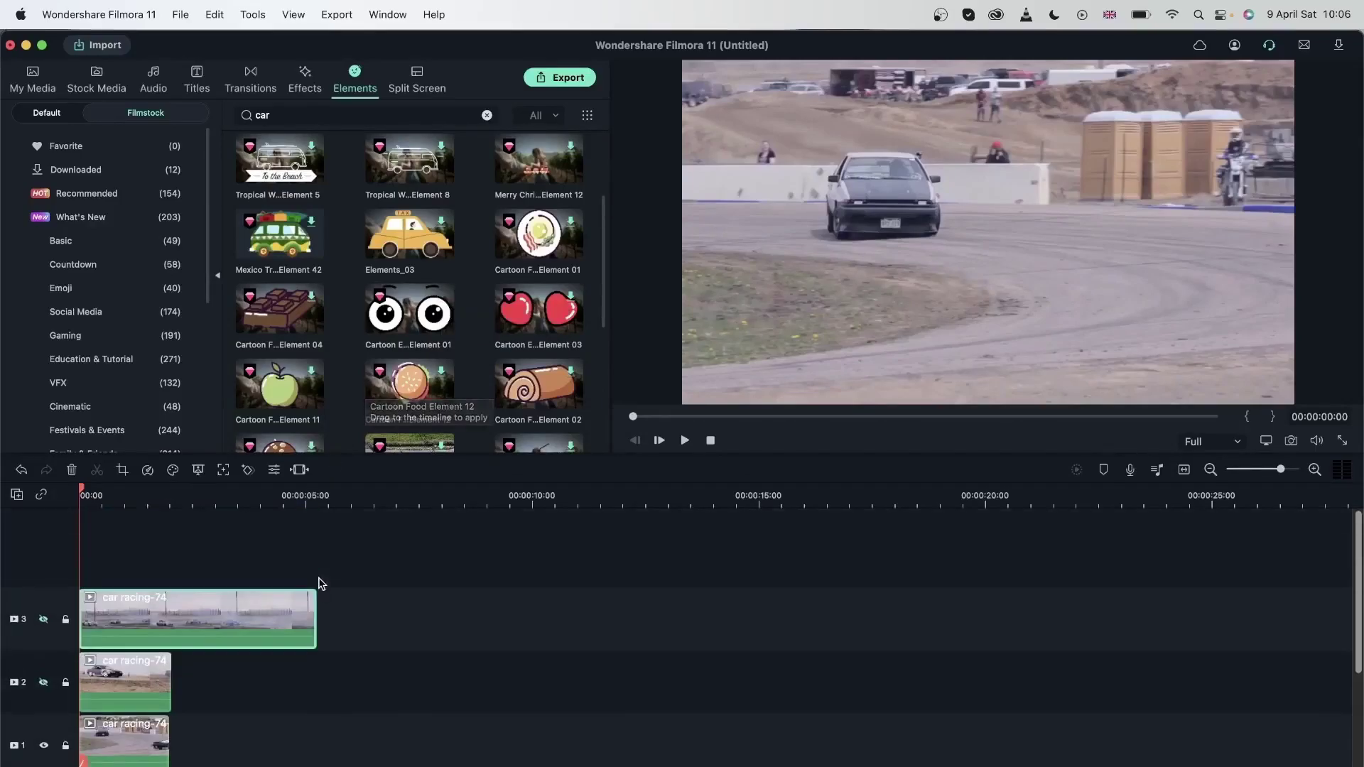
drag(384, 330, 84, 572)
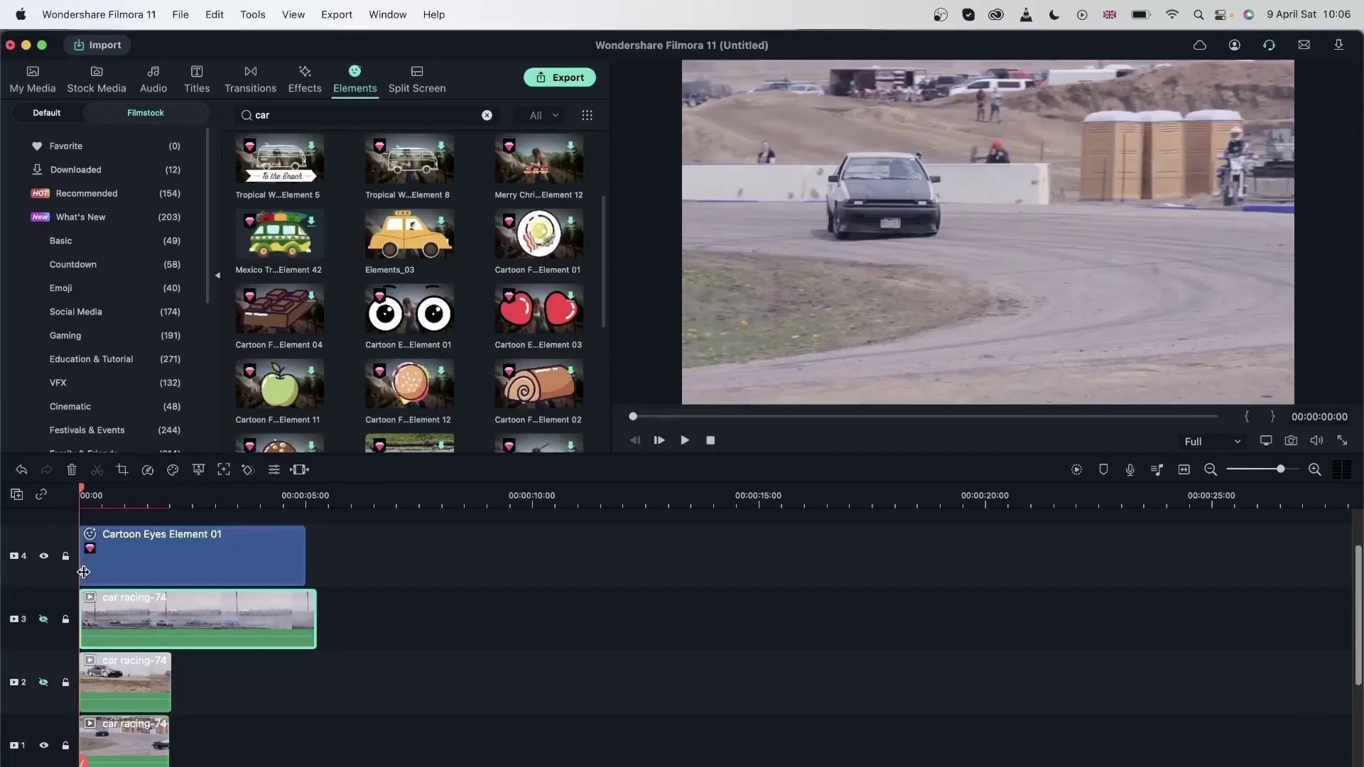
scroll(125, 565, down, 3)
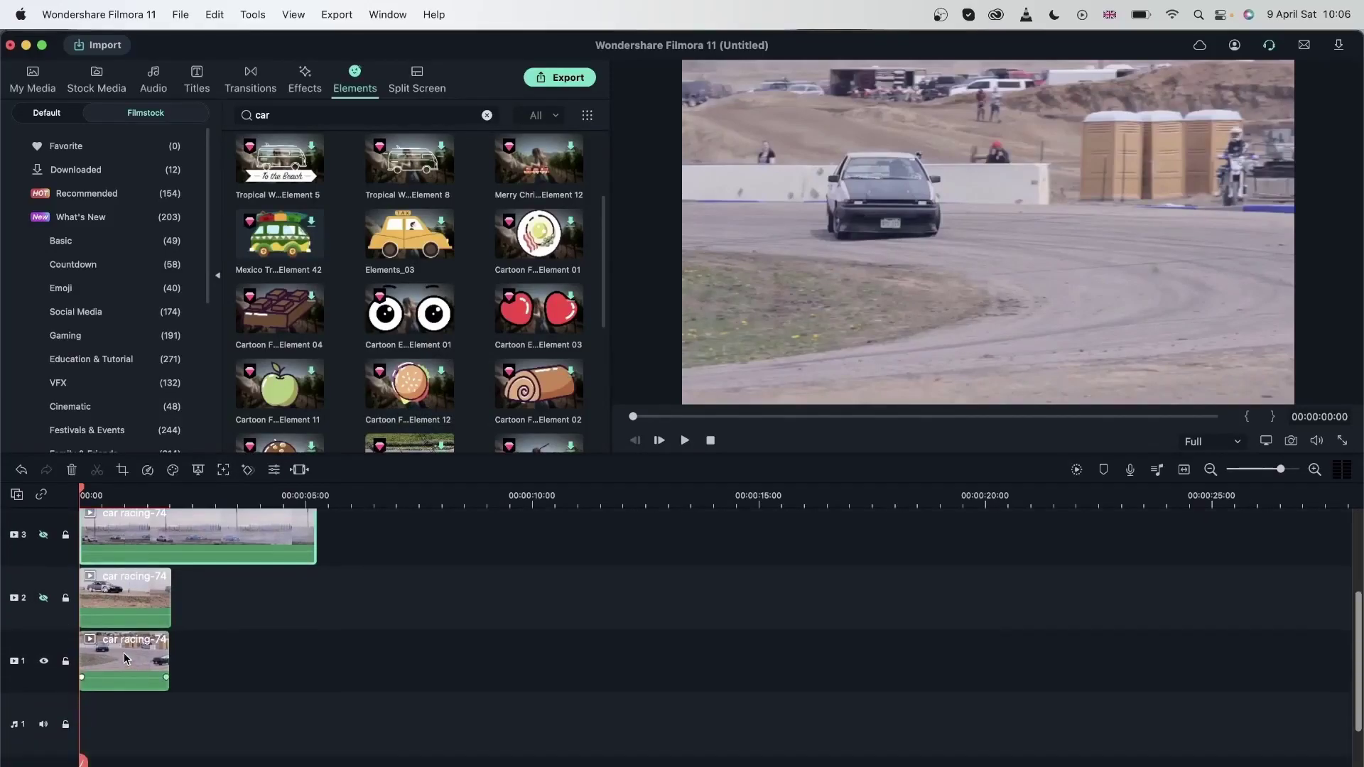
click(123, 653)
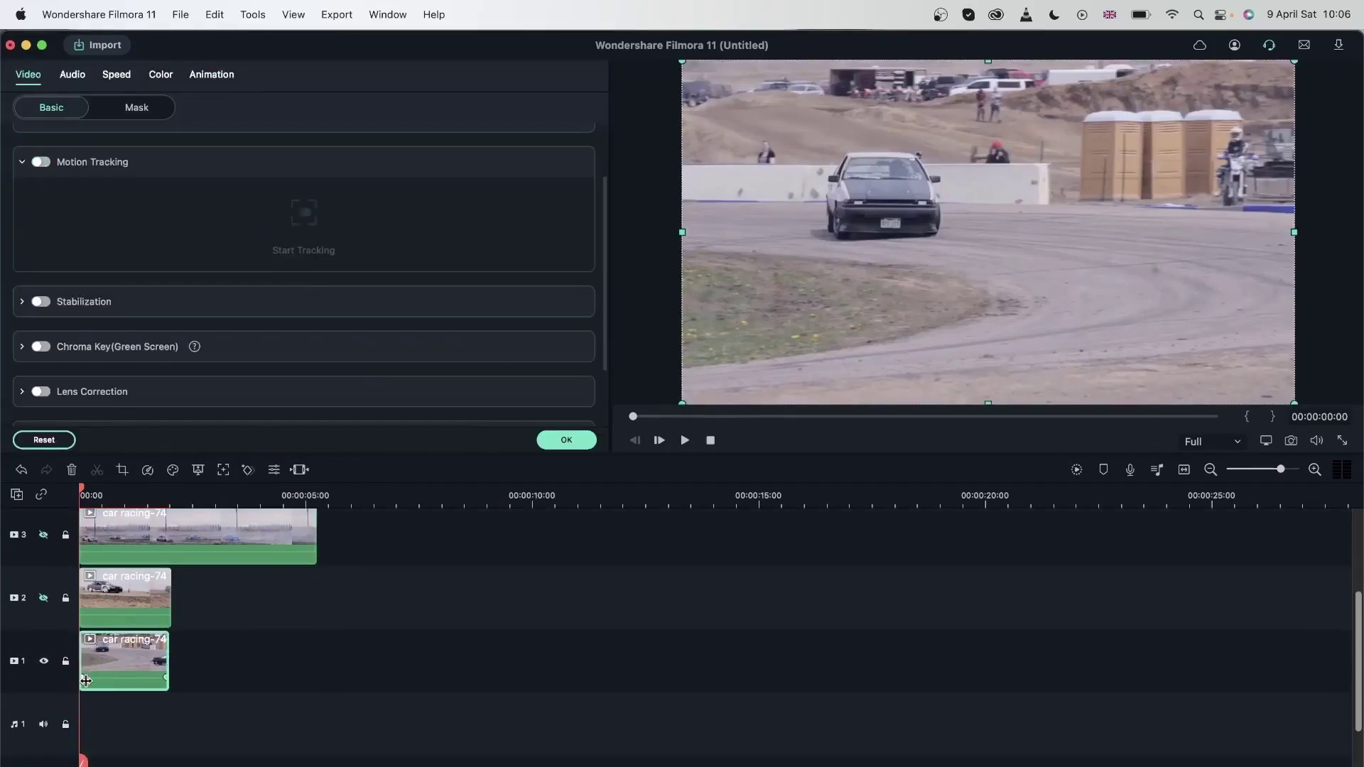
Enable Motion Tracking on the track-1 clip, fit the box over the silver car, and track it
click(41, 162)
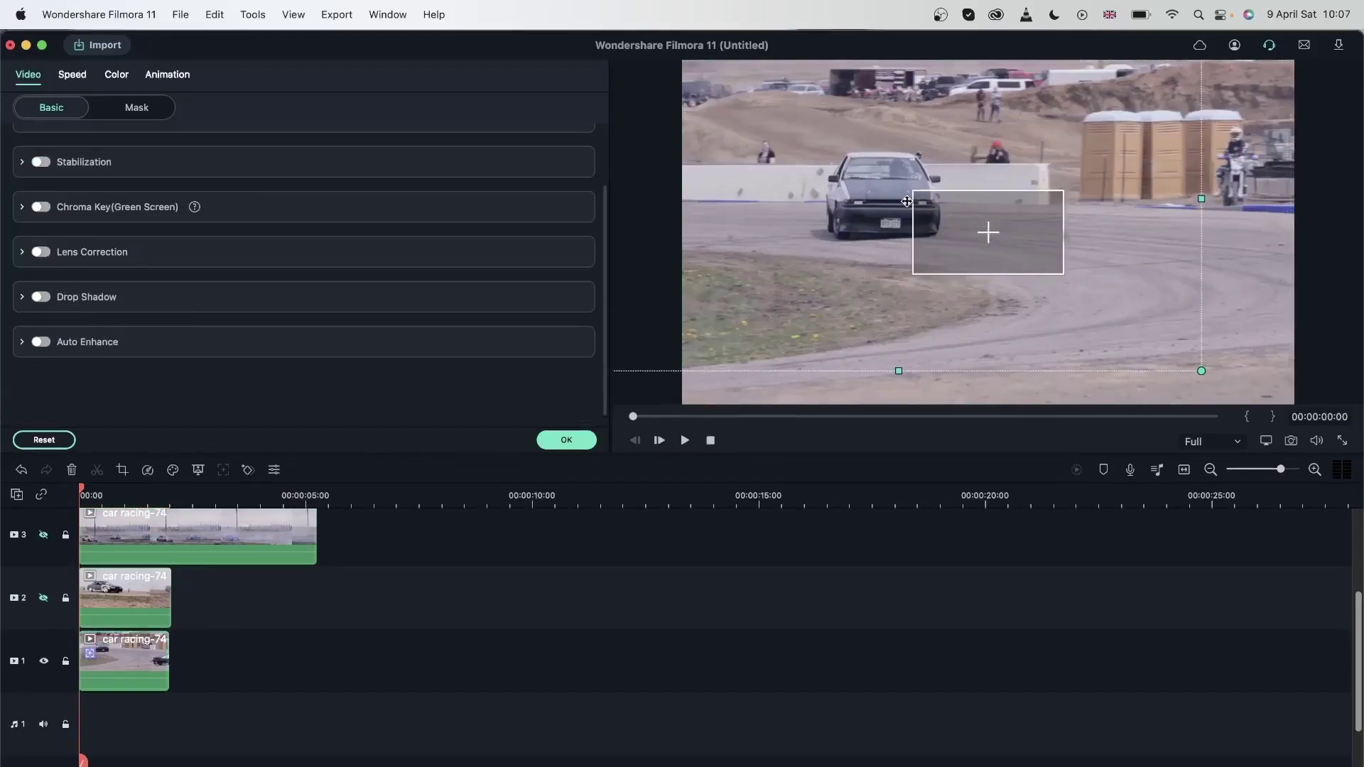
scroll(51, 612, up, 2)
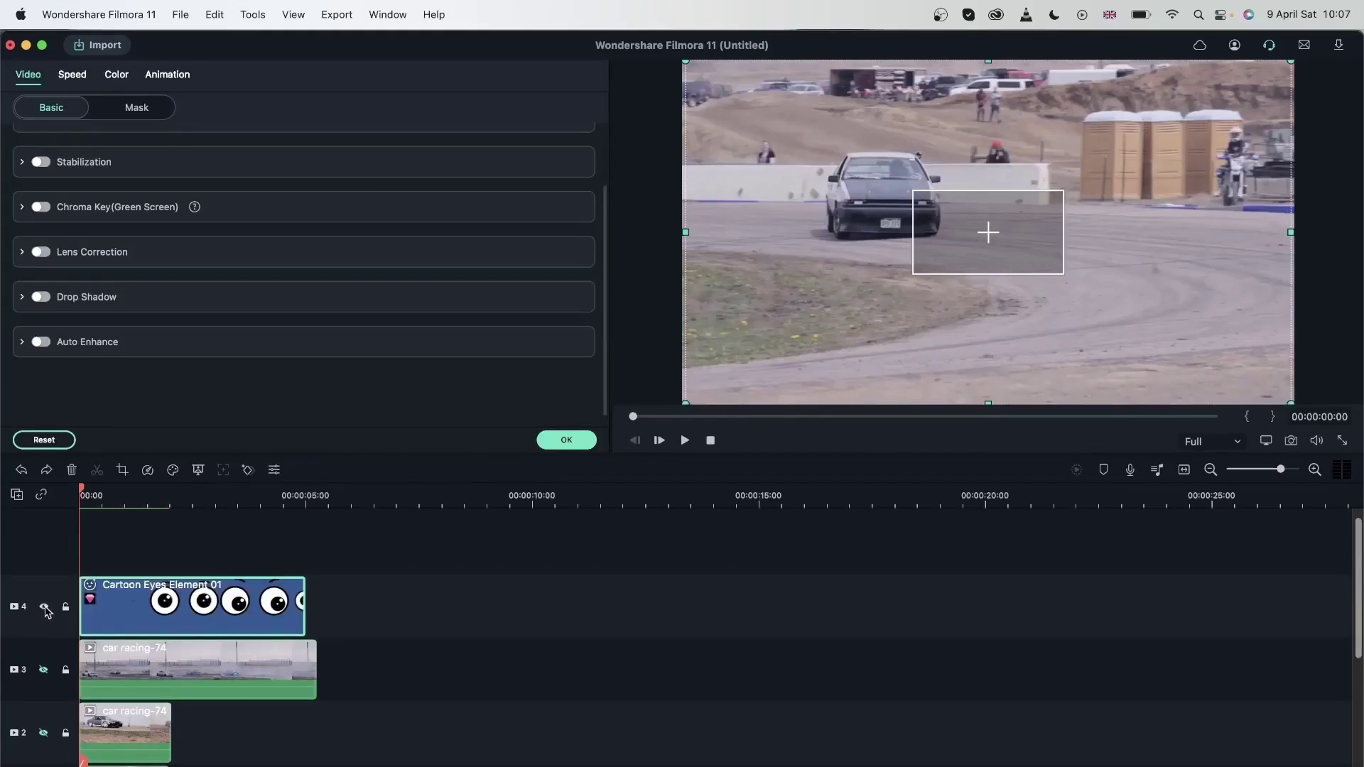
click(44, 607)
scroll(196, 632, down, 3)
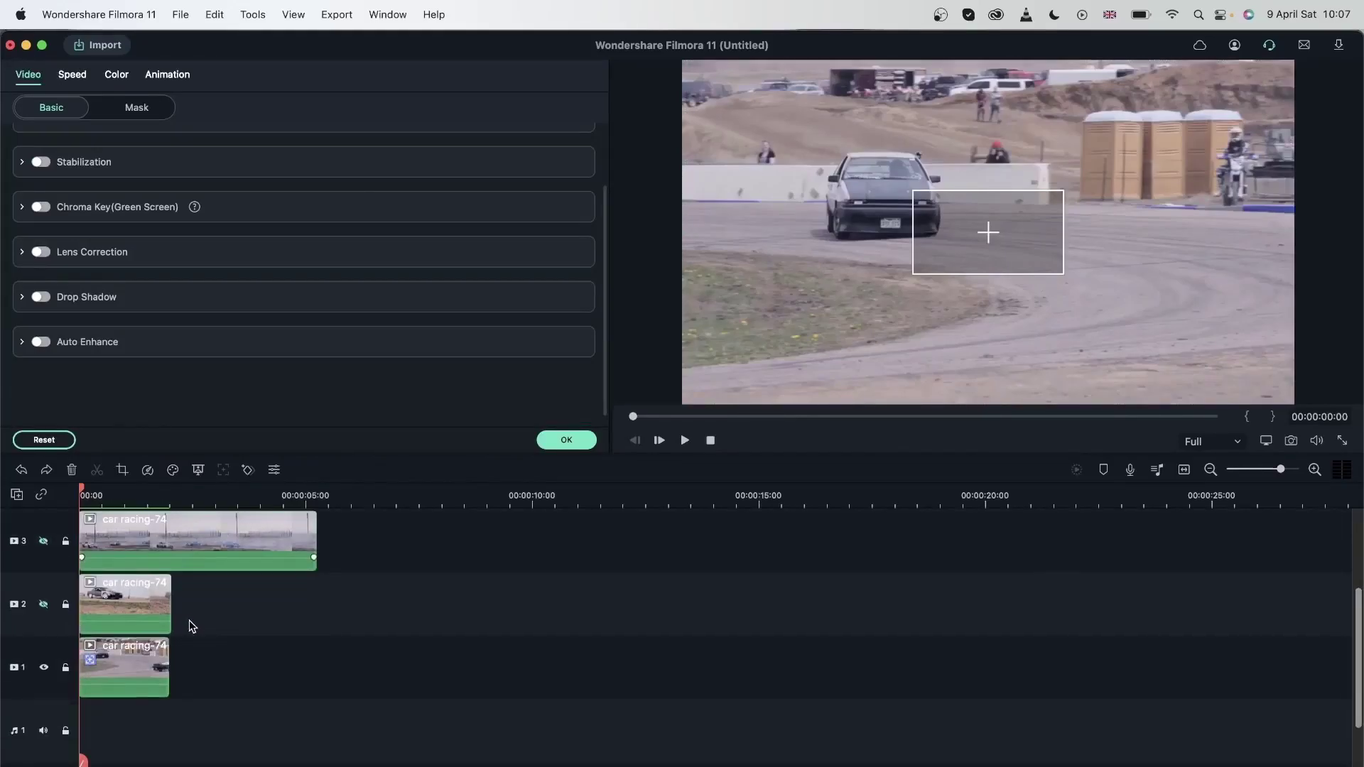
click(996, 228)
drag(996, 229, 892, 221)
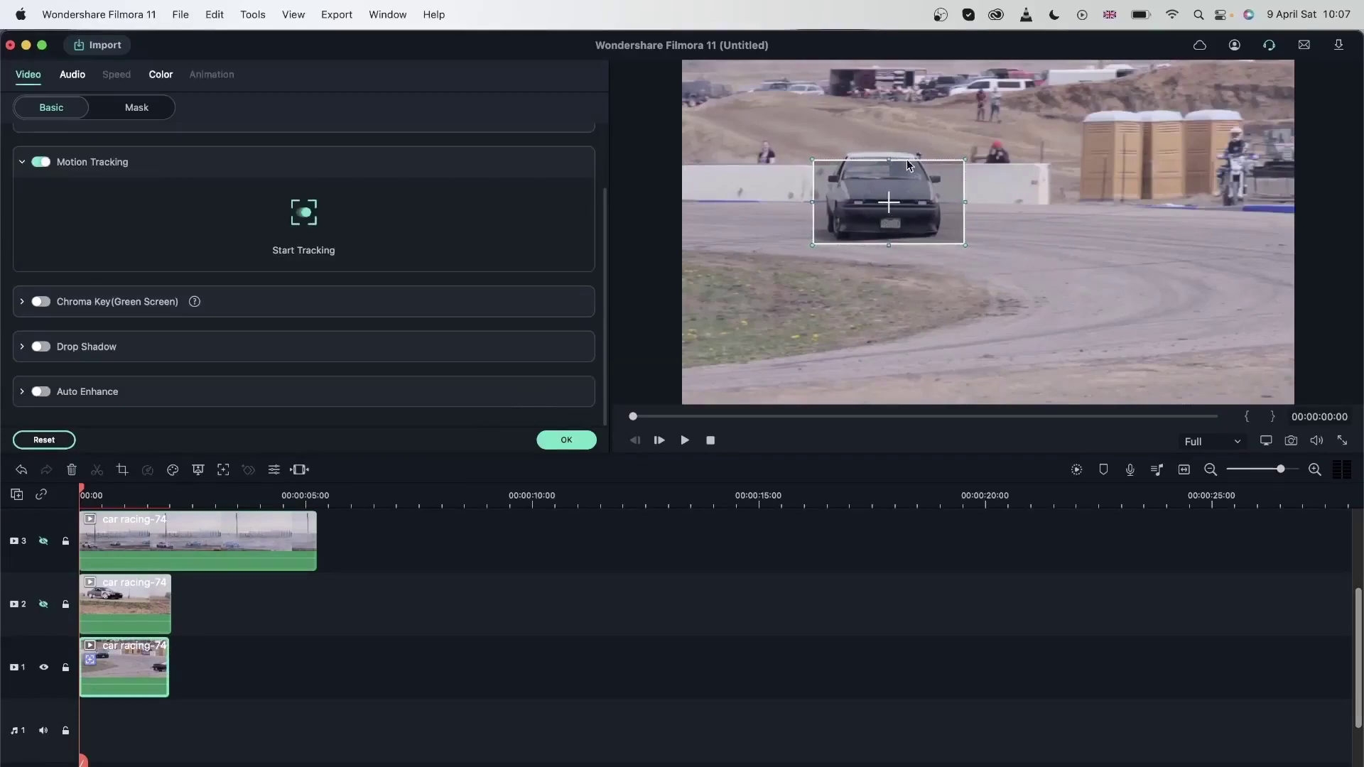
drag(889, 162, 889, 140)
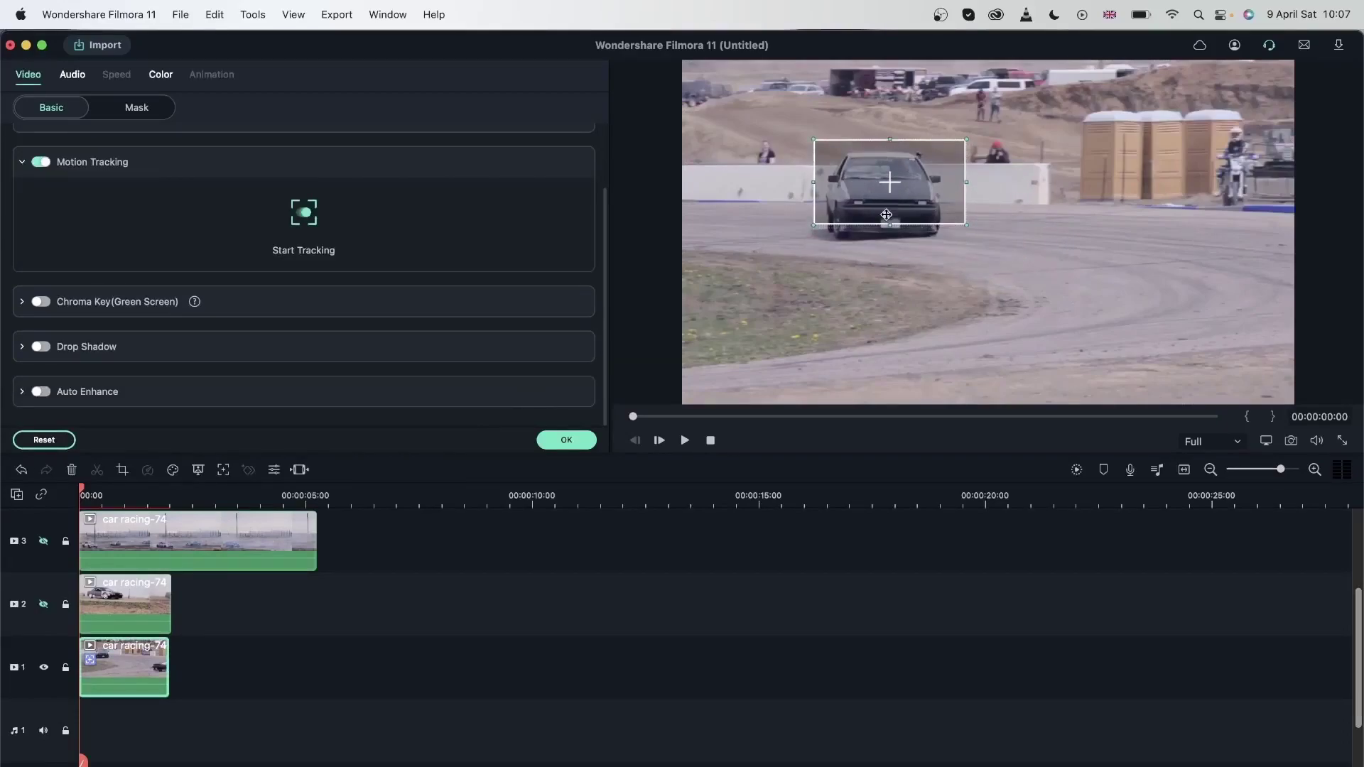
mouse_move(888, 224)
mouse_down()
mouse_move(888, 256)
mouse_move(889, 237)
mouse_up()
drag(898, 172, 894, 185)
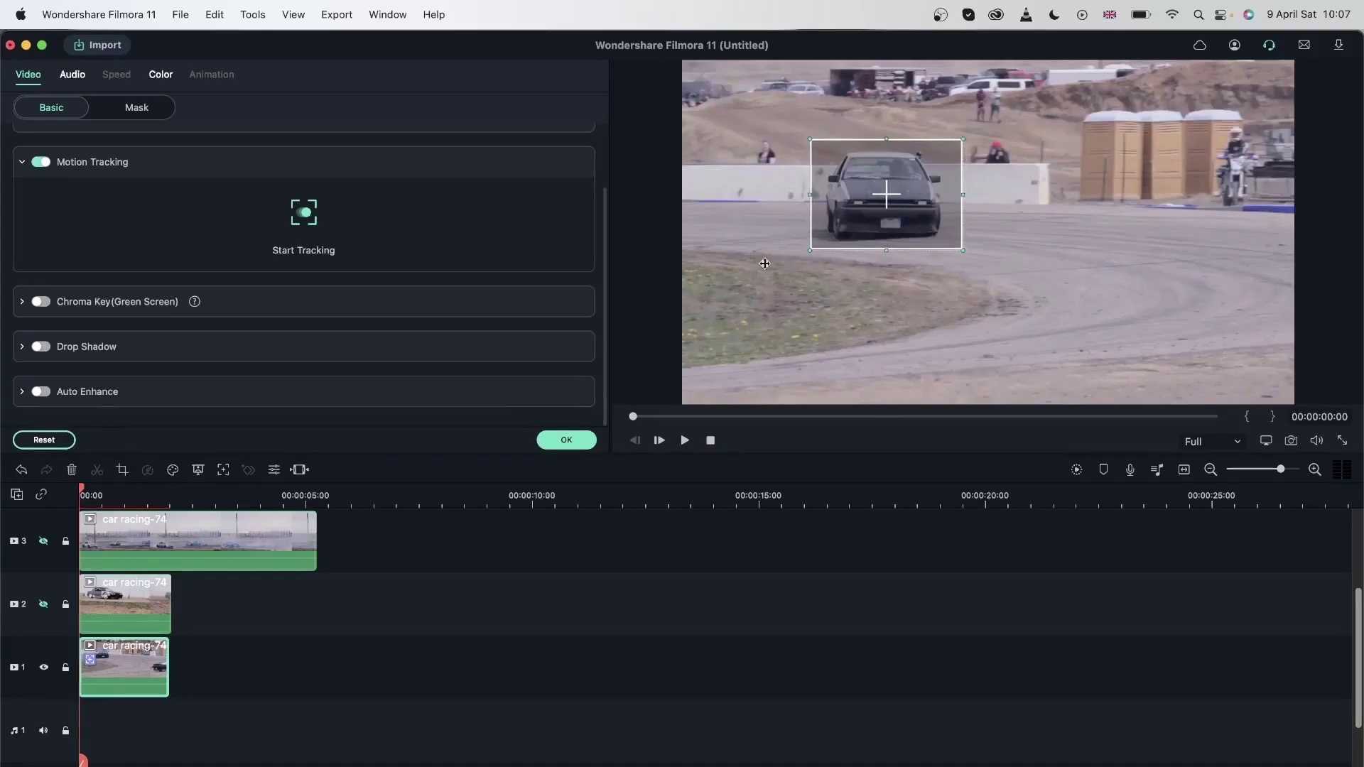
click(304, 213)
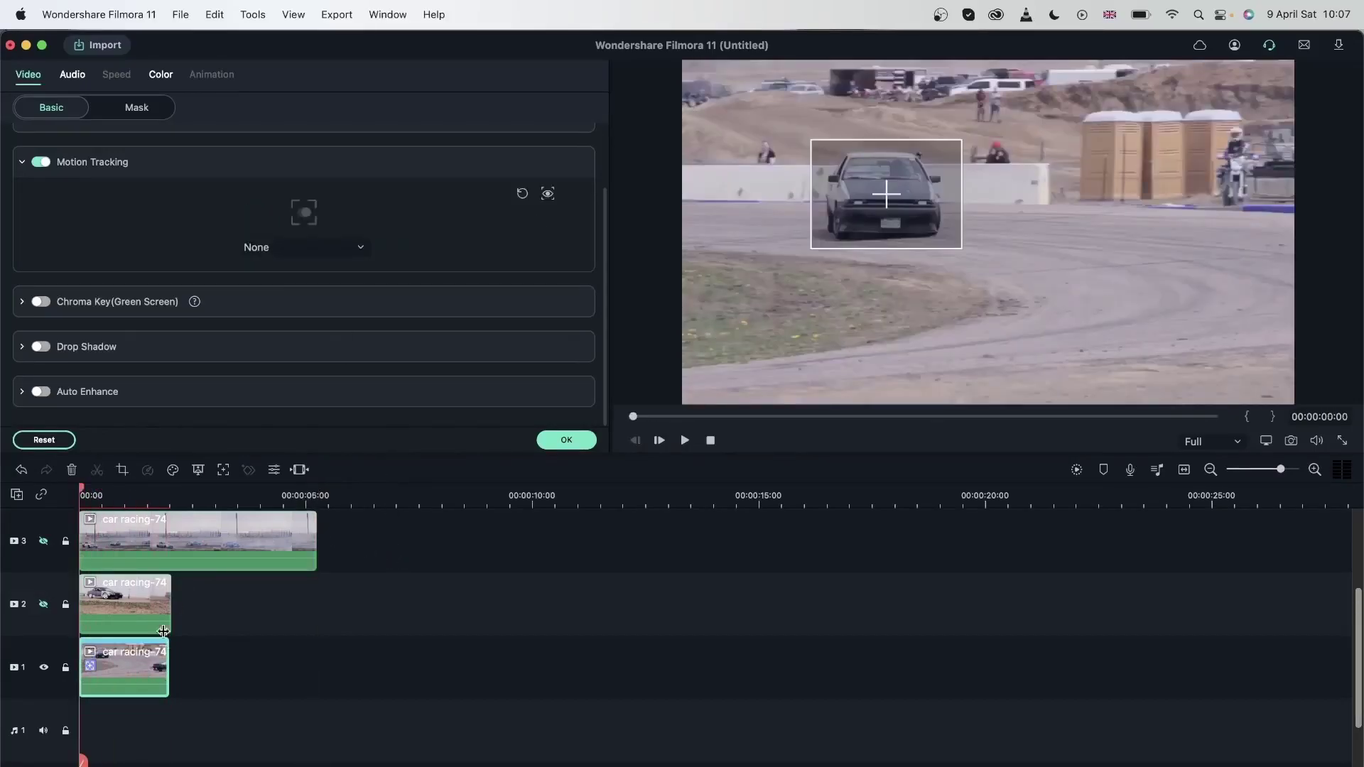
Attach Cartoon Eyes Element 01 to the car's motion track and apply the settings
scroll(209, 671, up, 3)
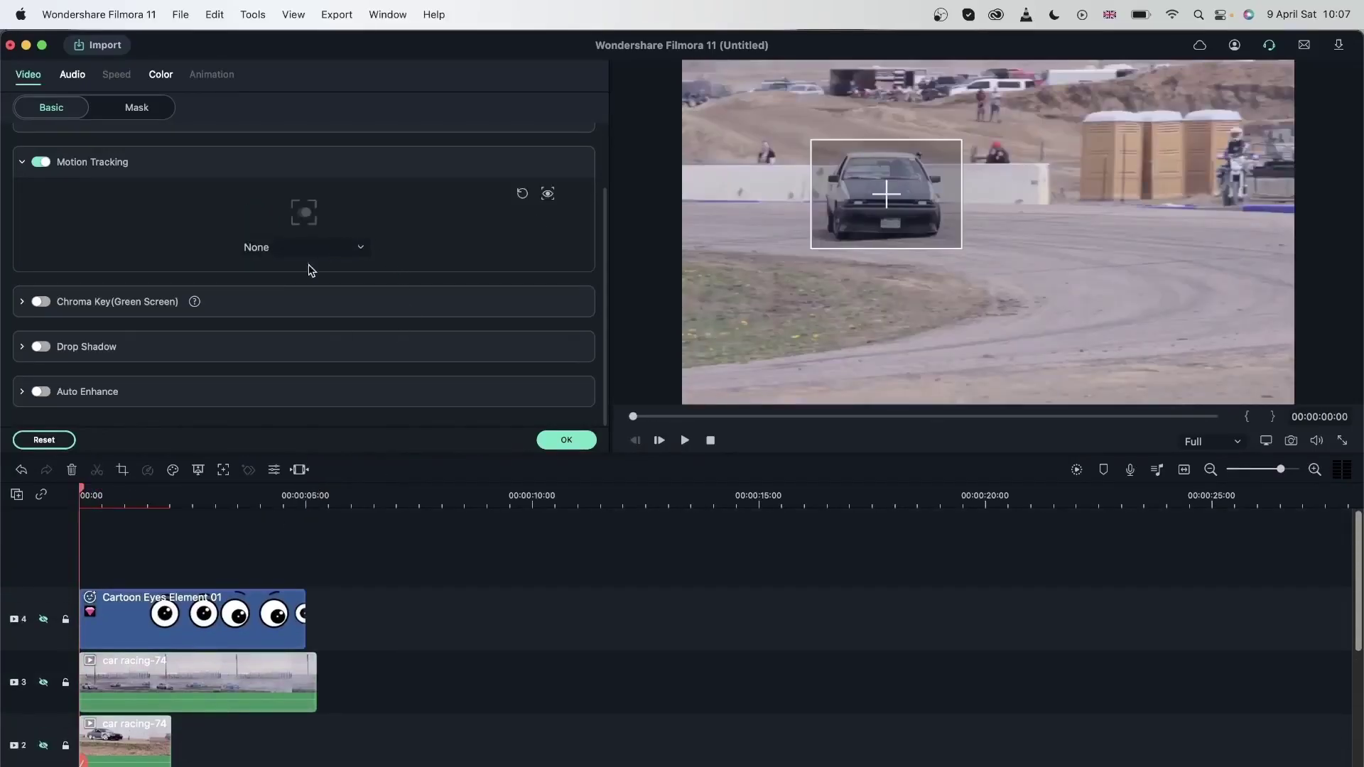
click(41, 630)
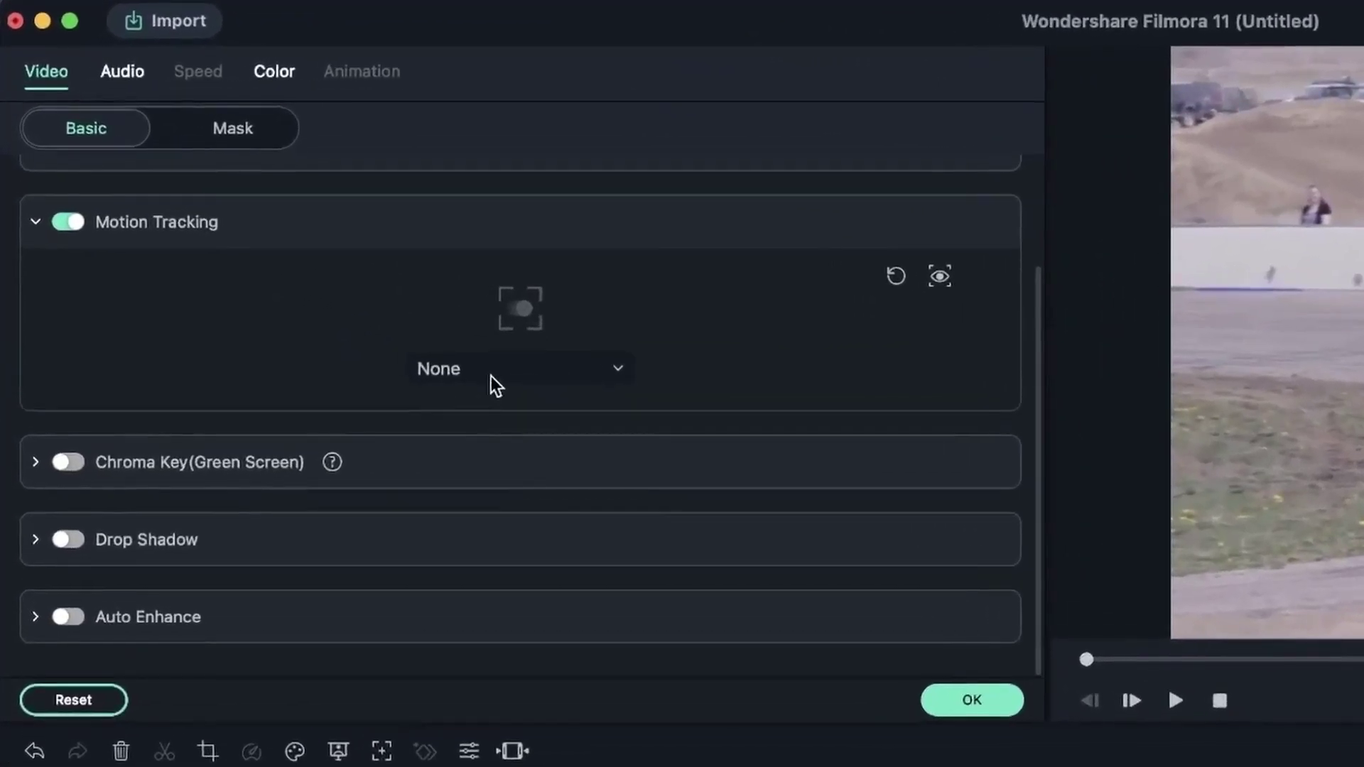
click(492, 376)
click(556, 505)
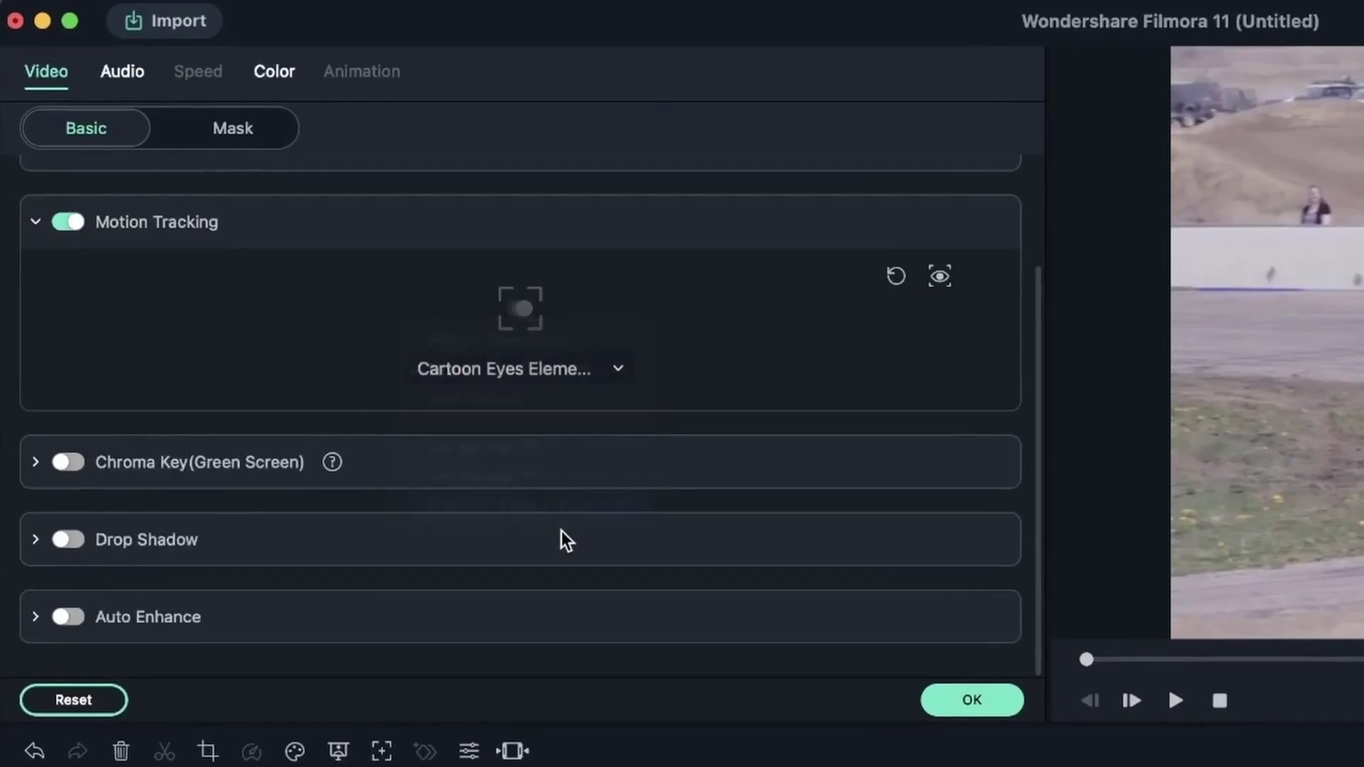
click(984, 711)
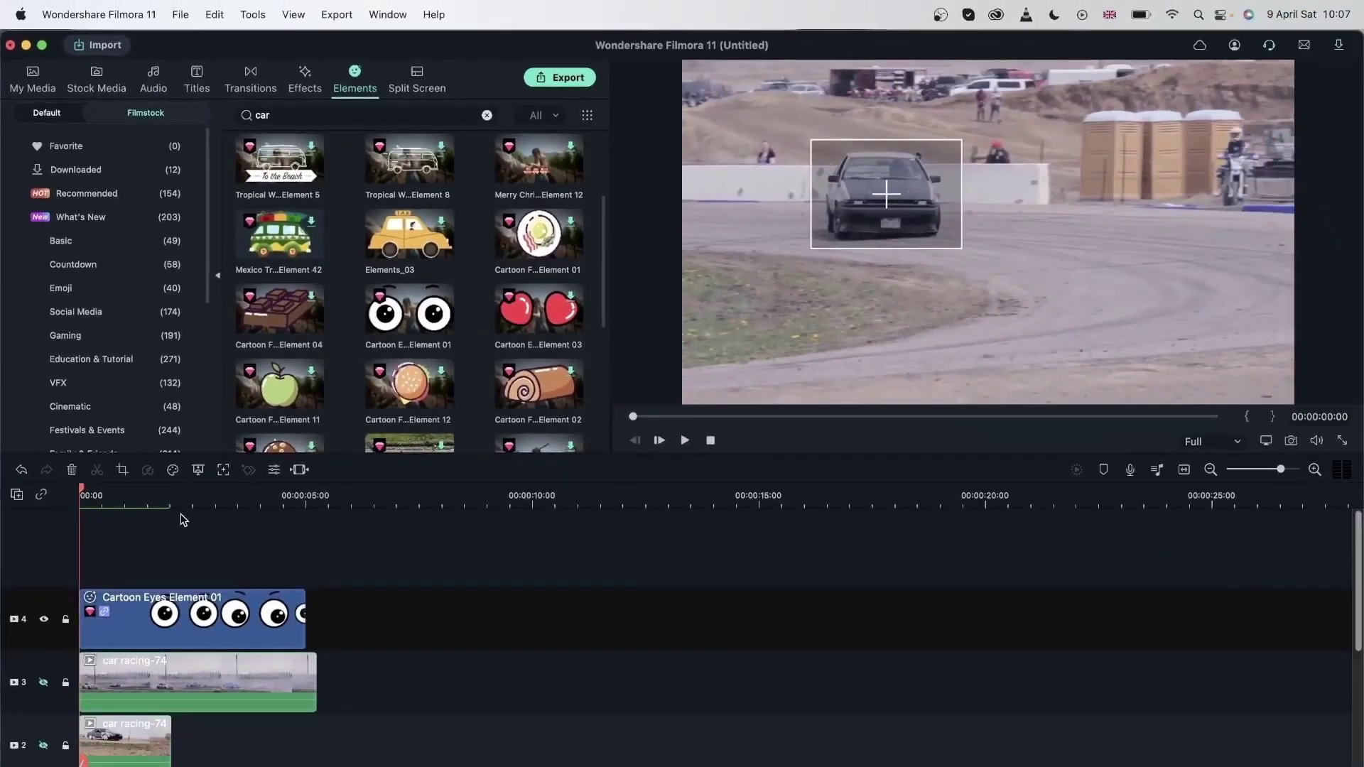
Shrink the cartoon eyes to fit the car's front
drag(187, 501, 146, 499)
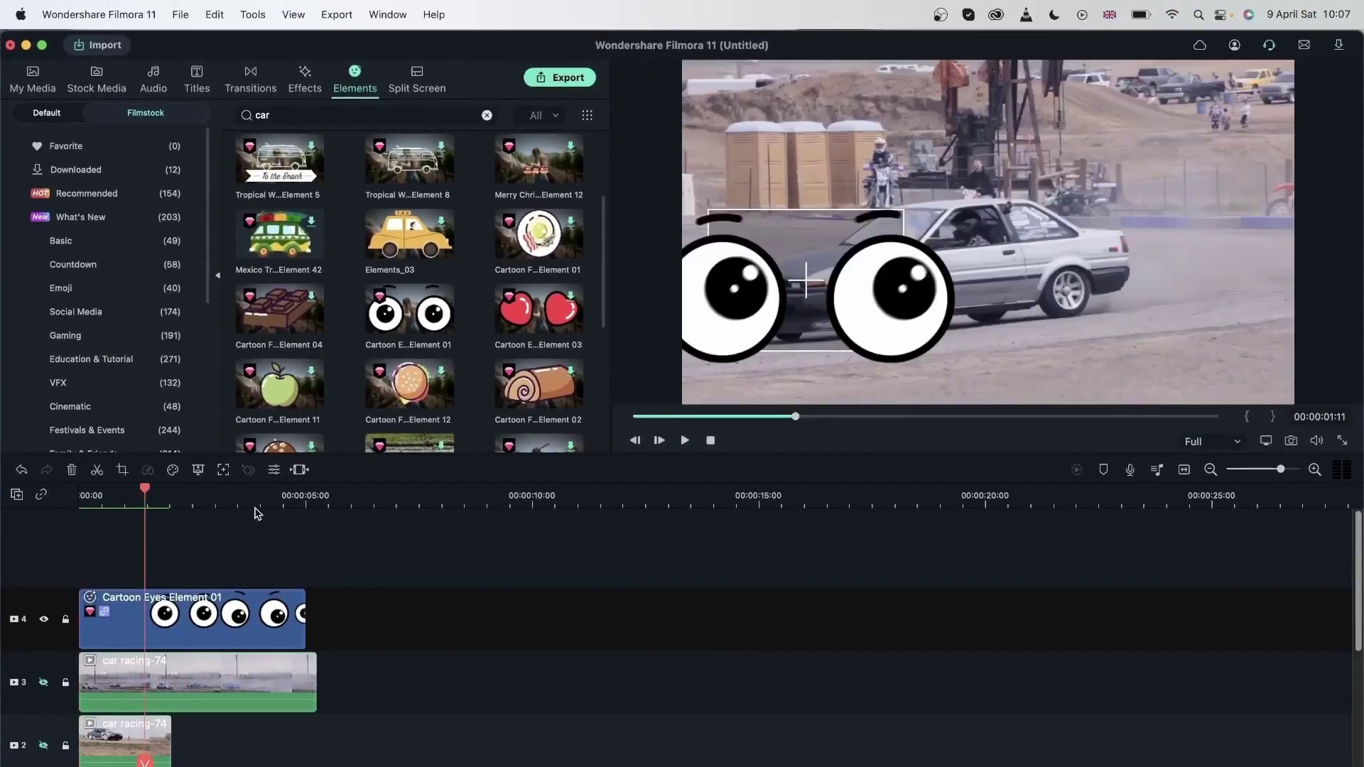
double_click(920, 307)
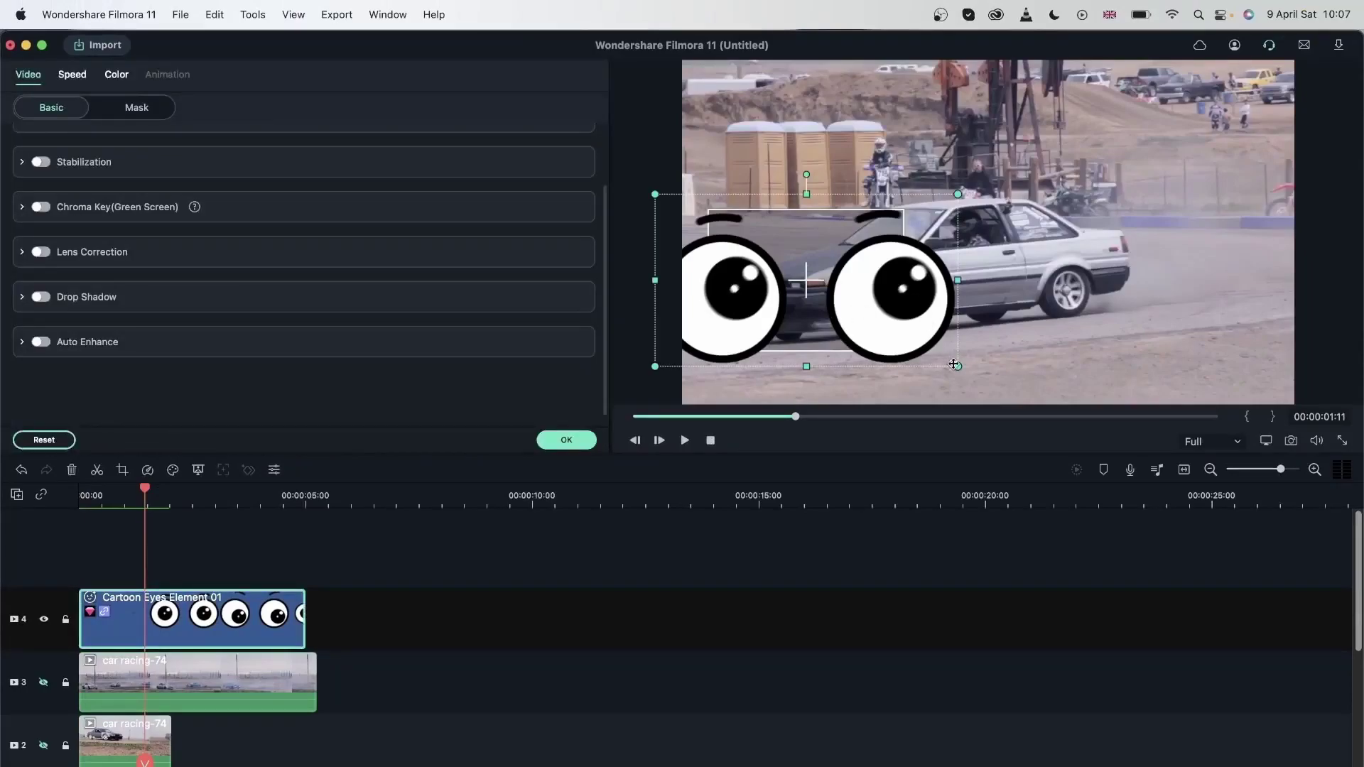
drag(956, 367, 847, 303)
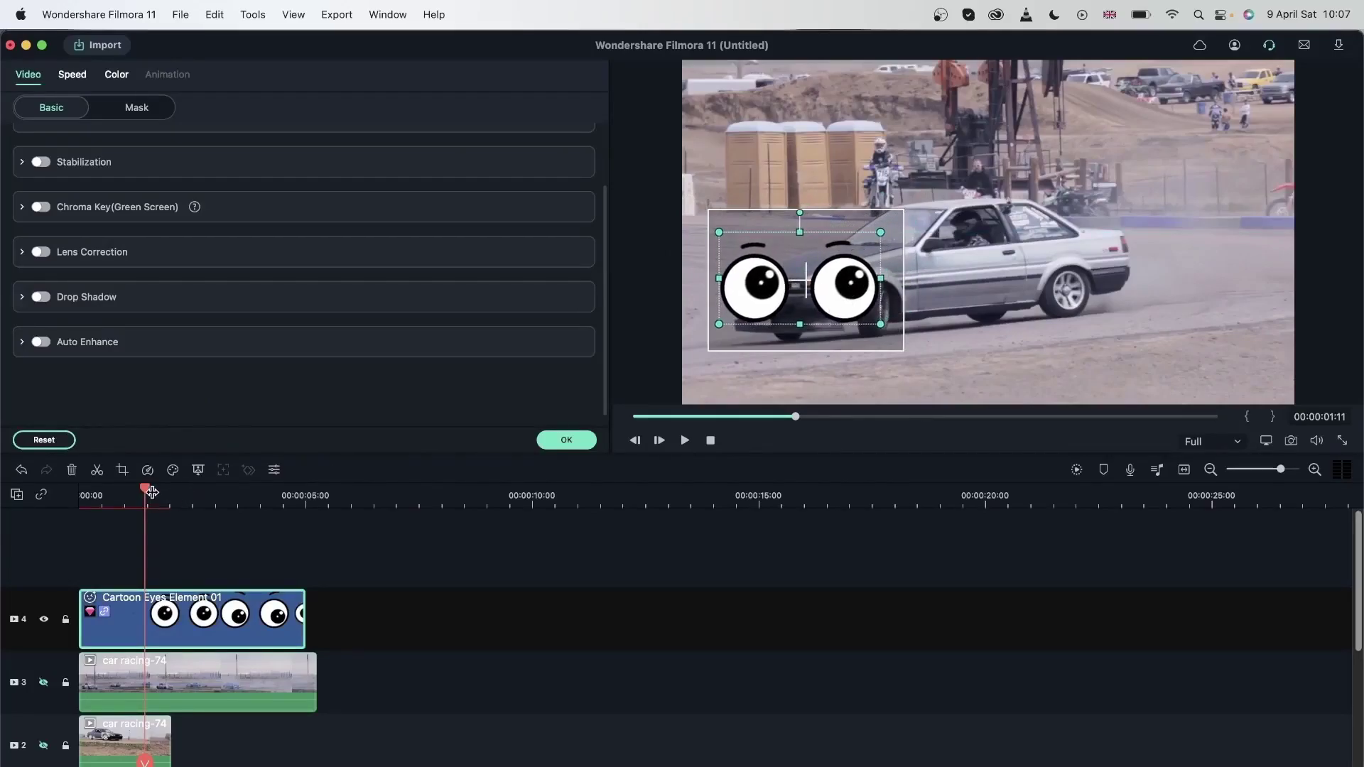
drag(148, 493, 9, 503)
click(590, 439)
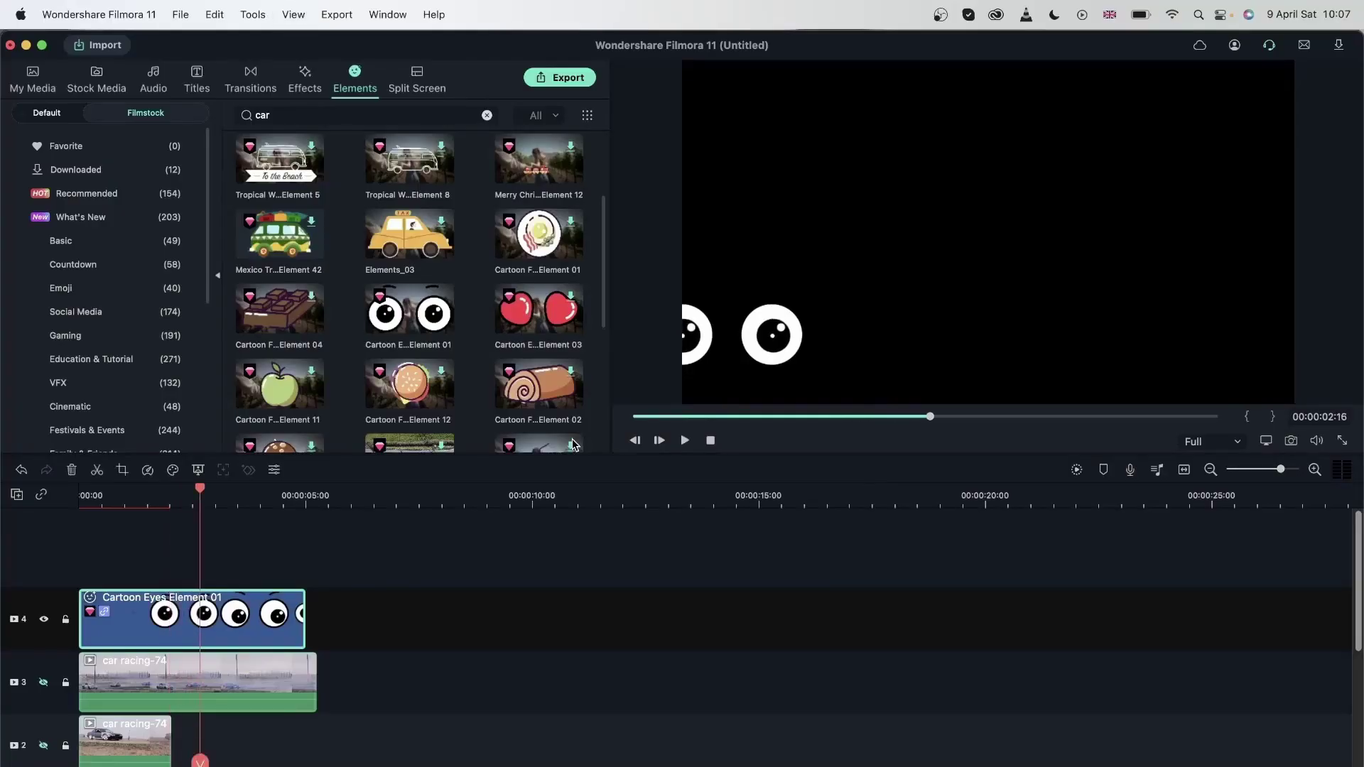
click(121, 499)
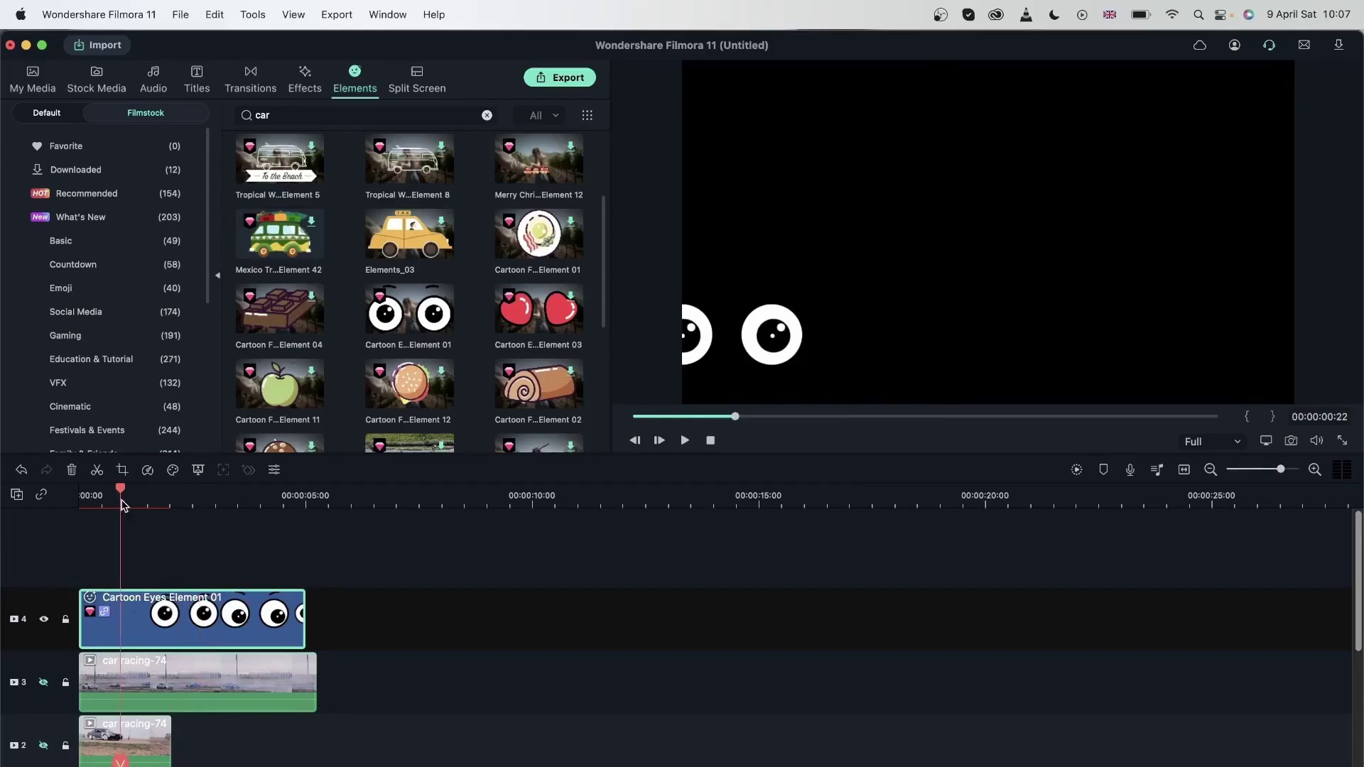
scroll(236, 611, down, 3)
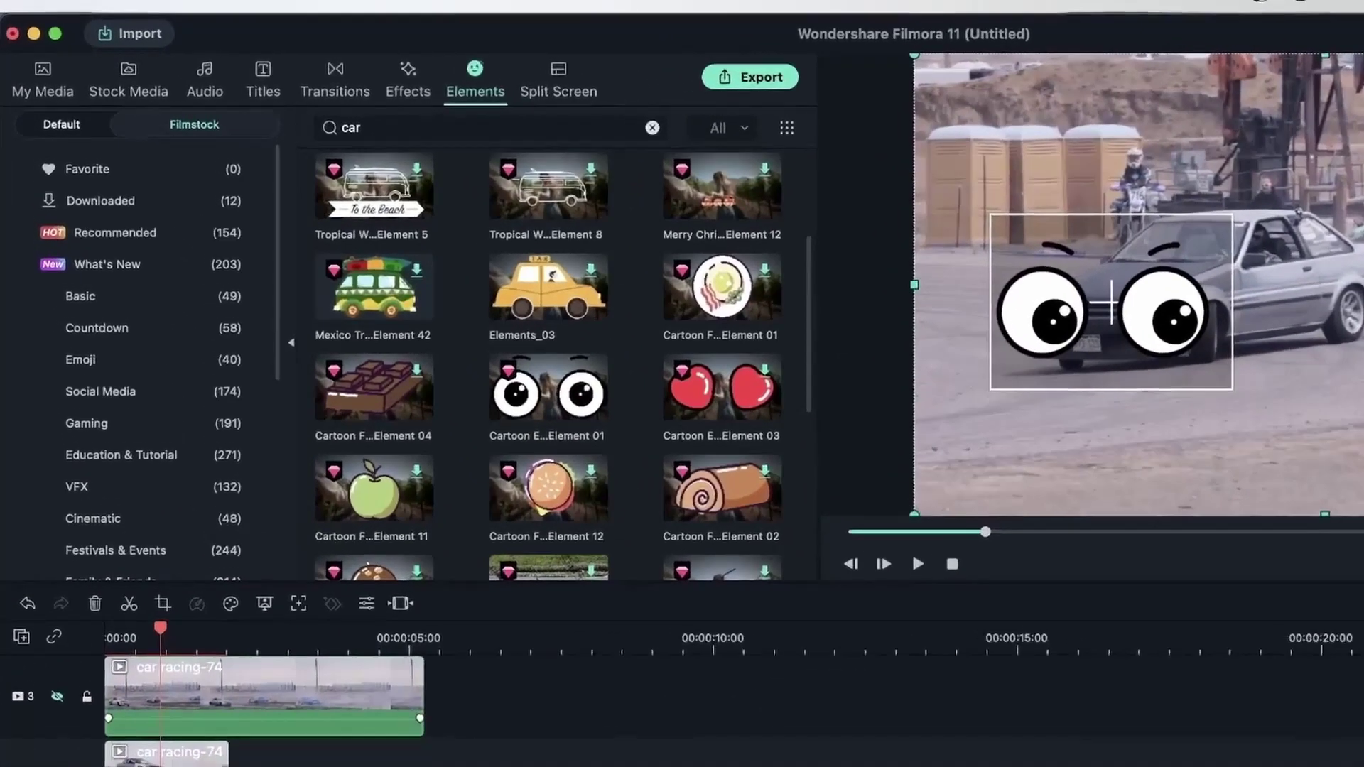
Hide the tracking box outline in the car clip's motion tracking settings and confirm
double_click(157, 662)
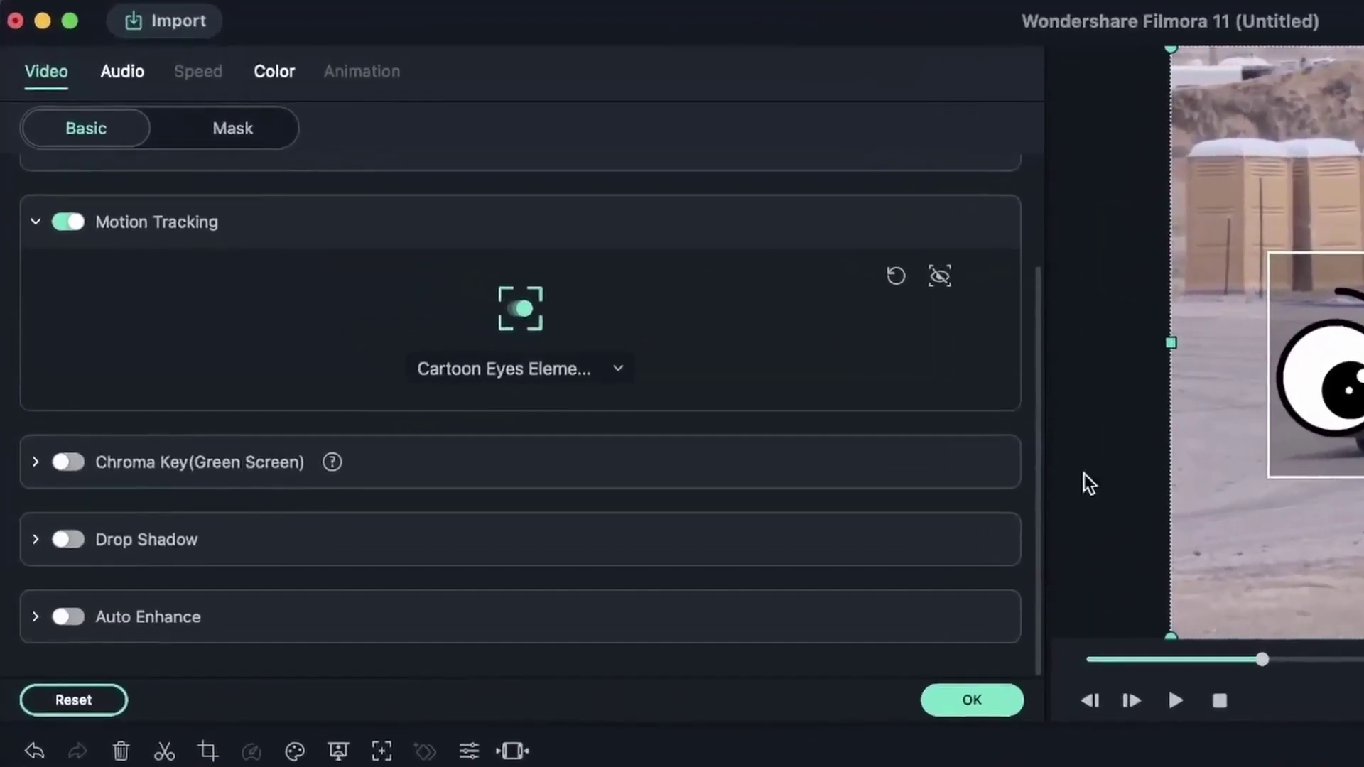
click(940, 278)
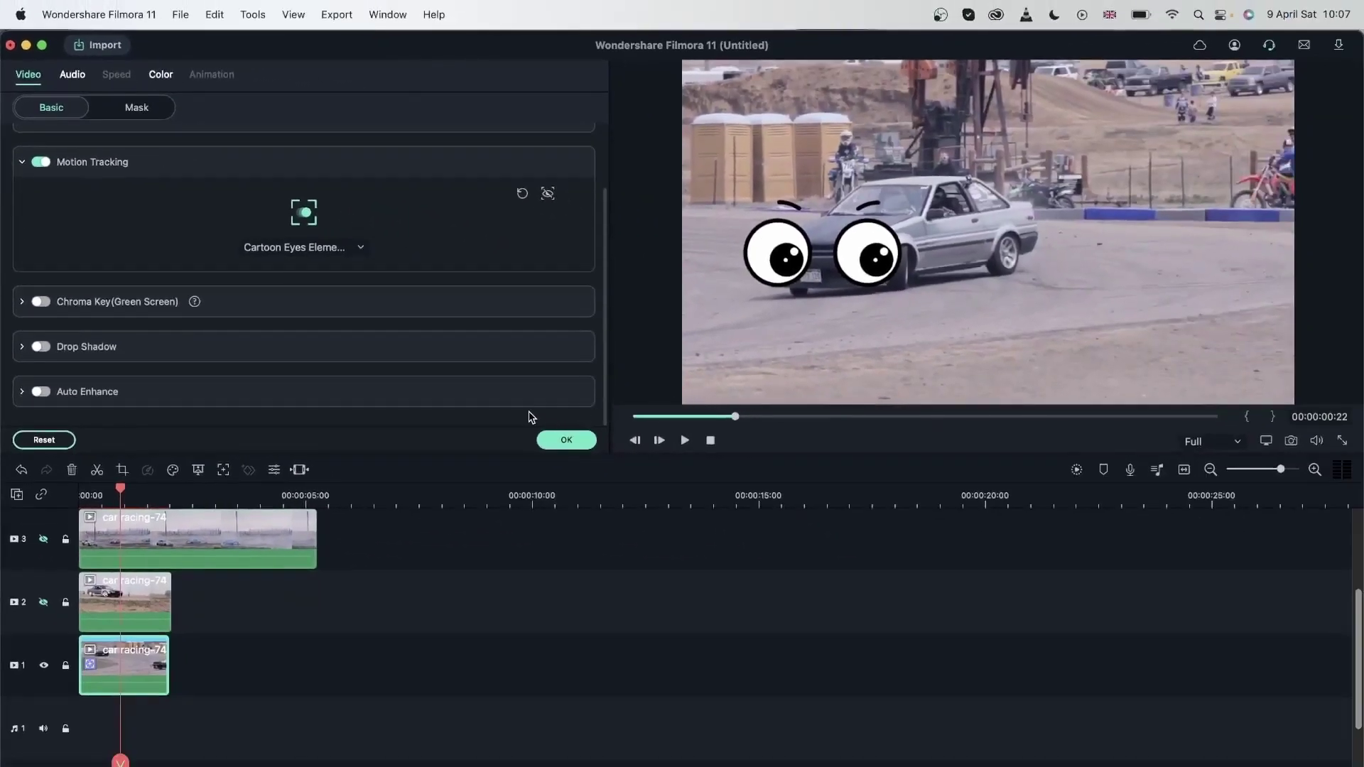
click(995, 704)
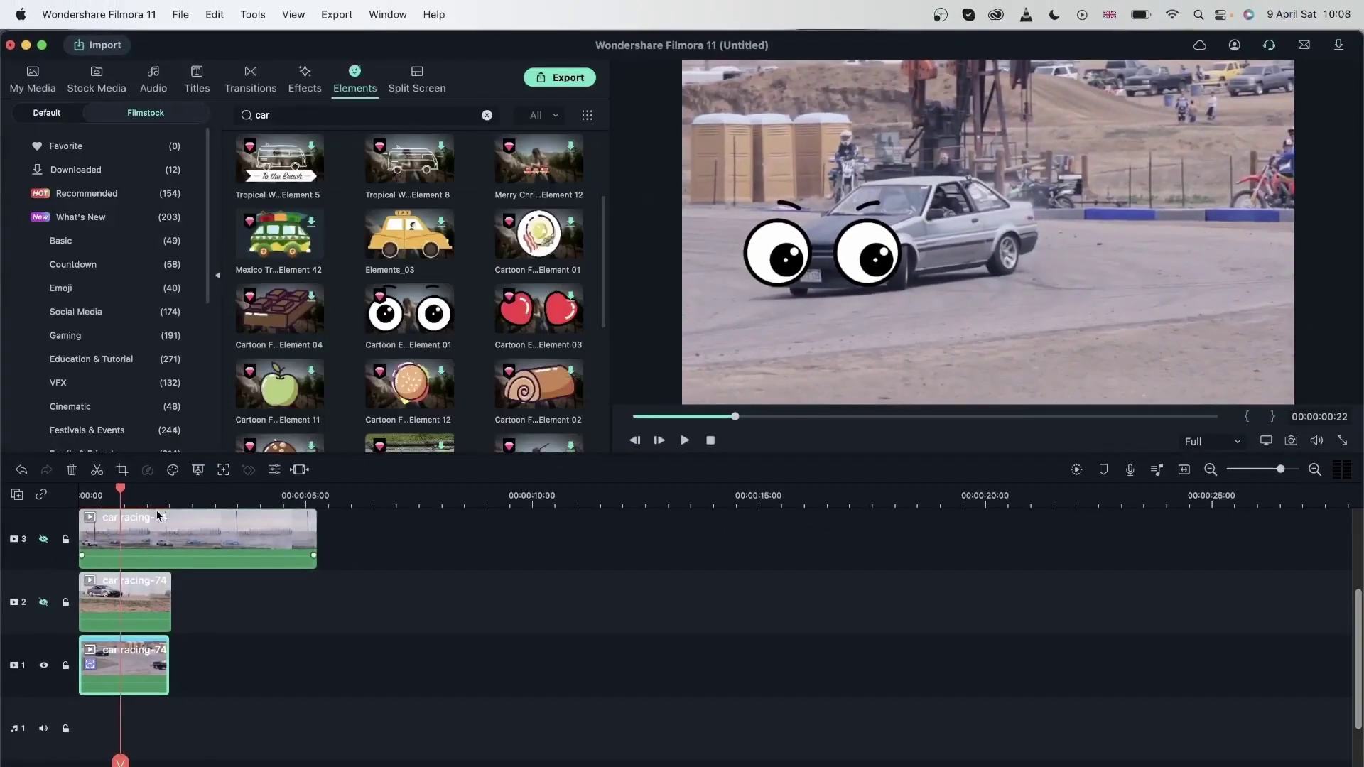
Play the video from the start to check the eyes riding the silver car
drag(120, 490, 3, 493)
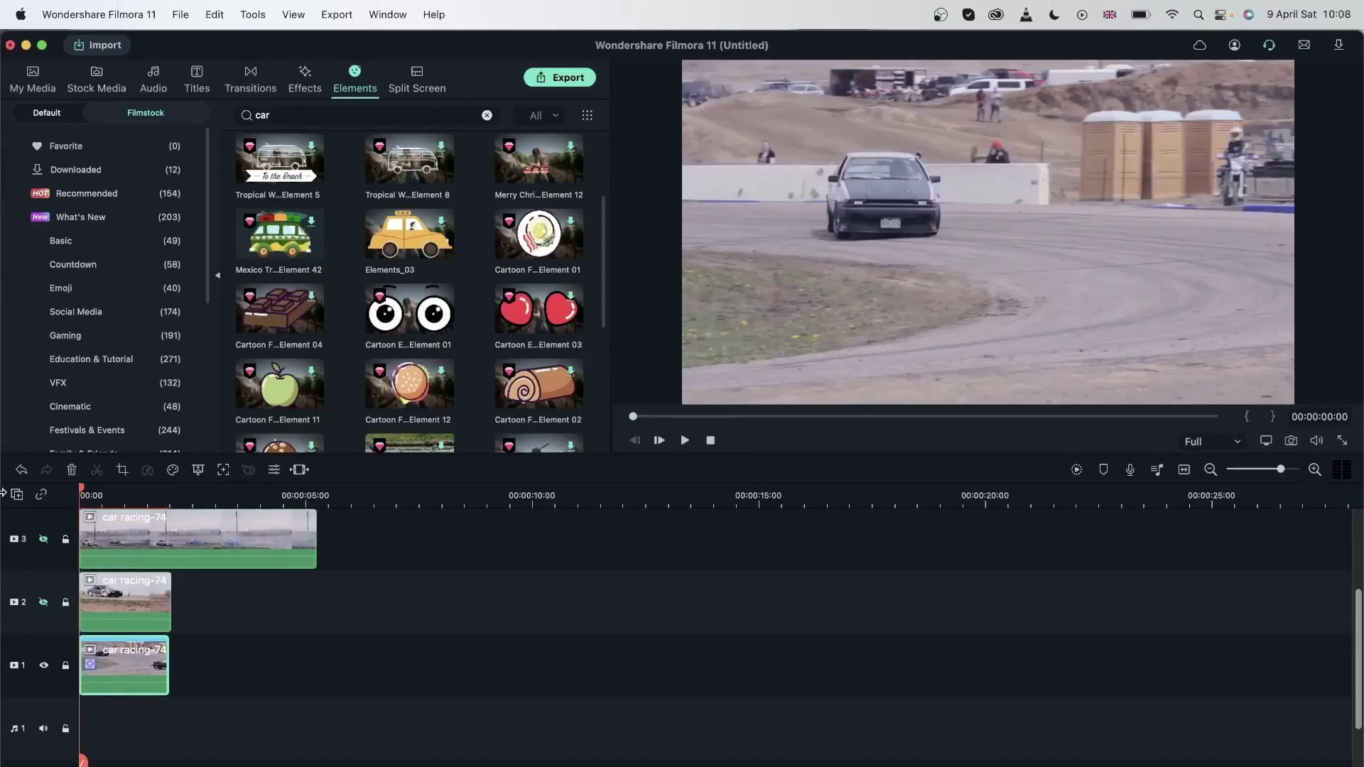
key(space)
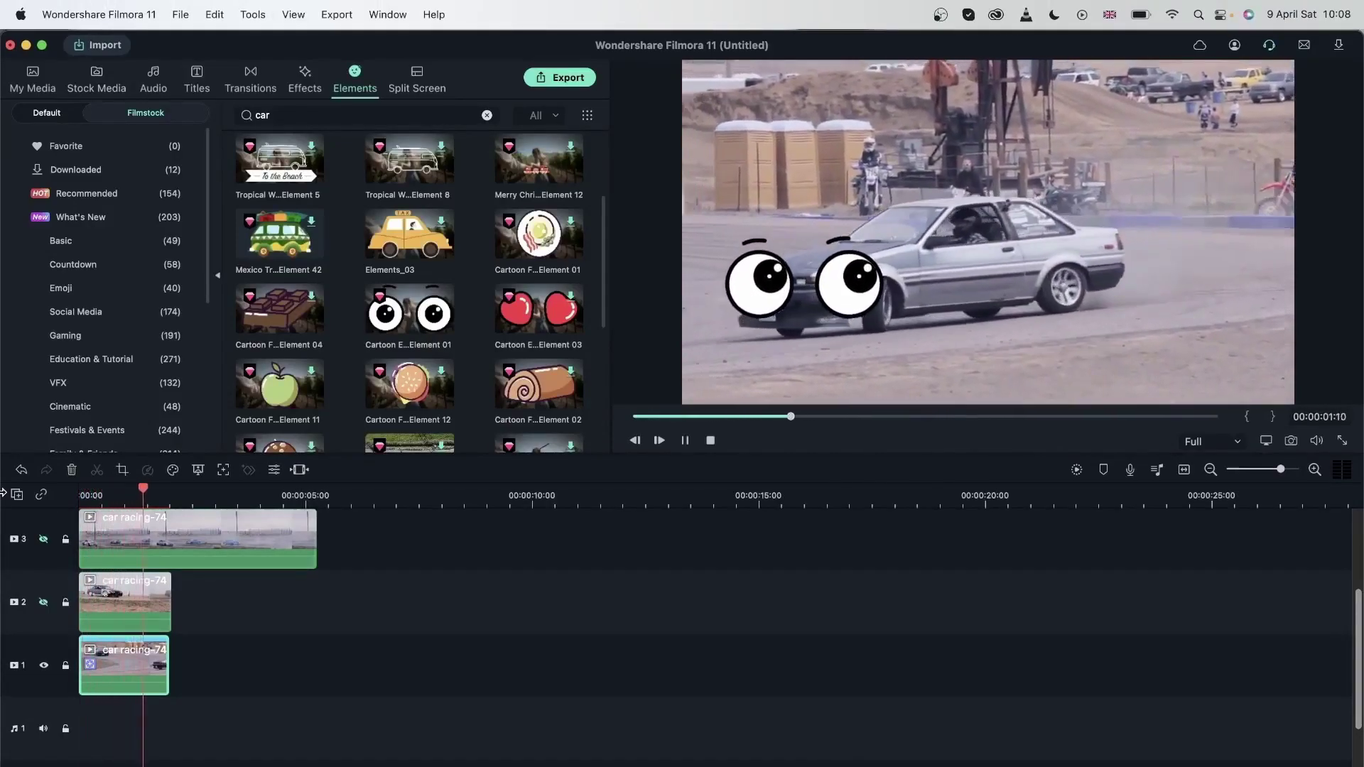
key(space)
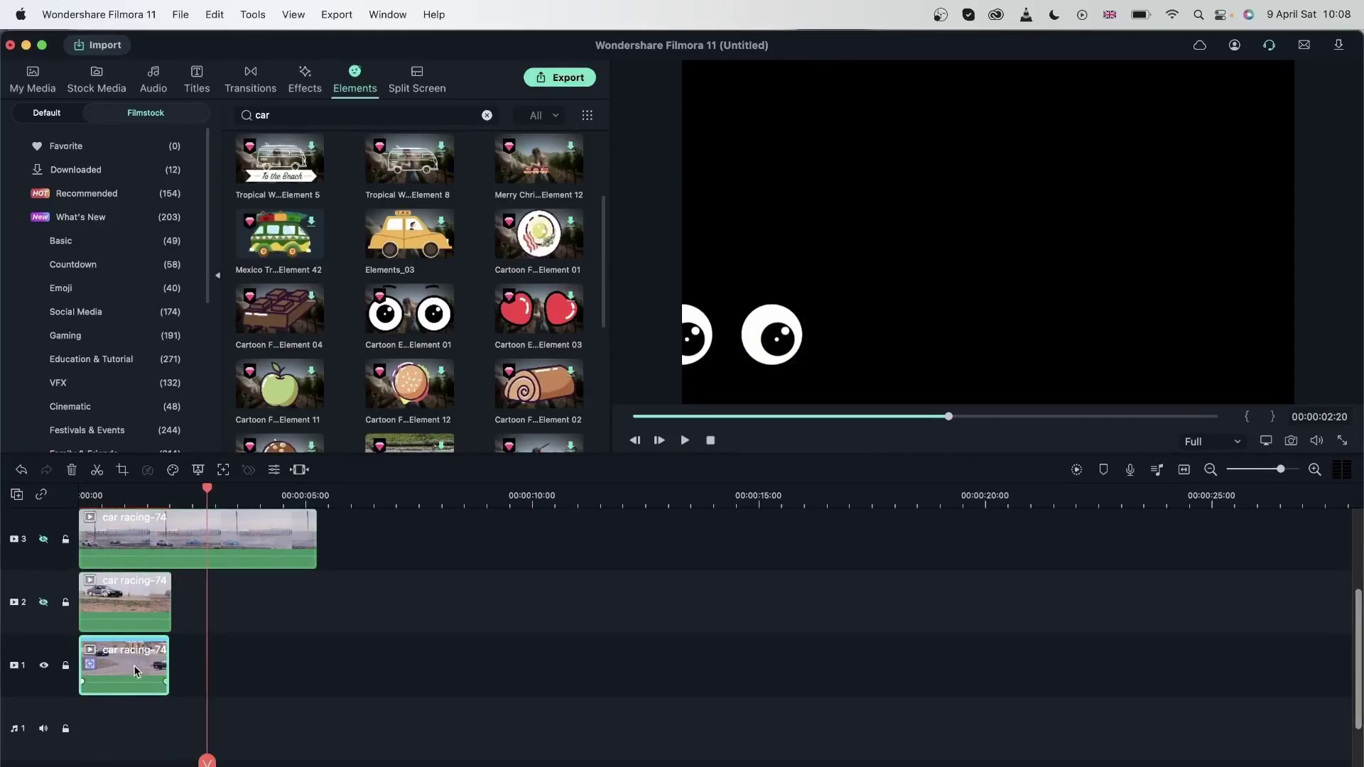
Delete the track-1 car clip and paste a copy of the Cartoon Eyes element at the start
click(72, 470)
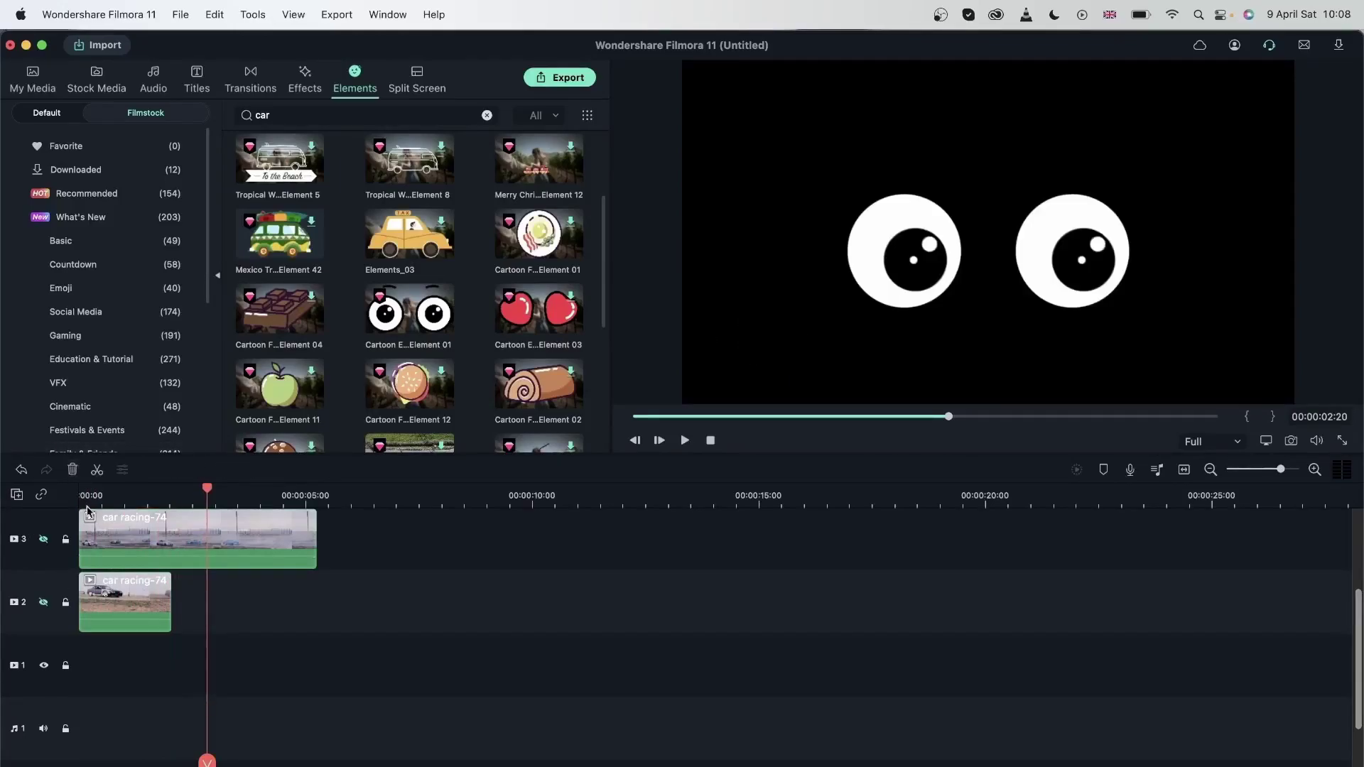
click(135, 598)
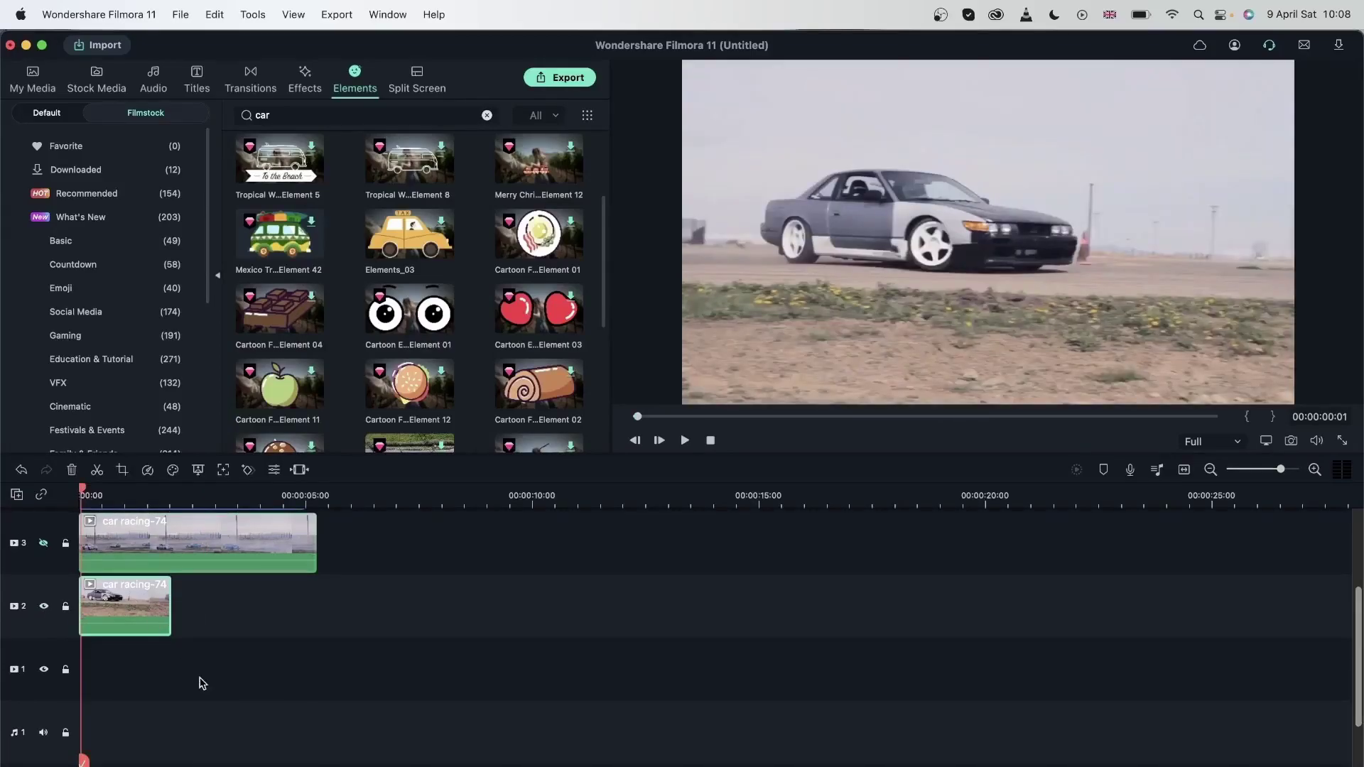
key(super+z)
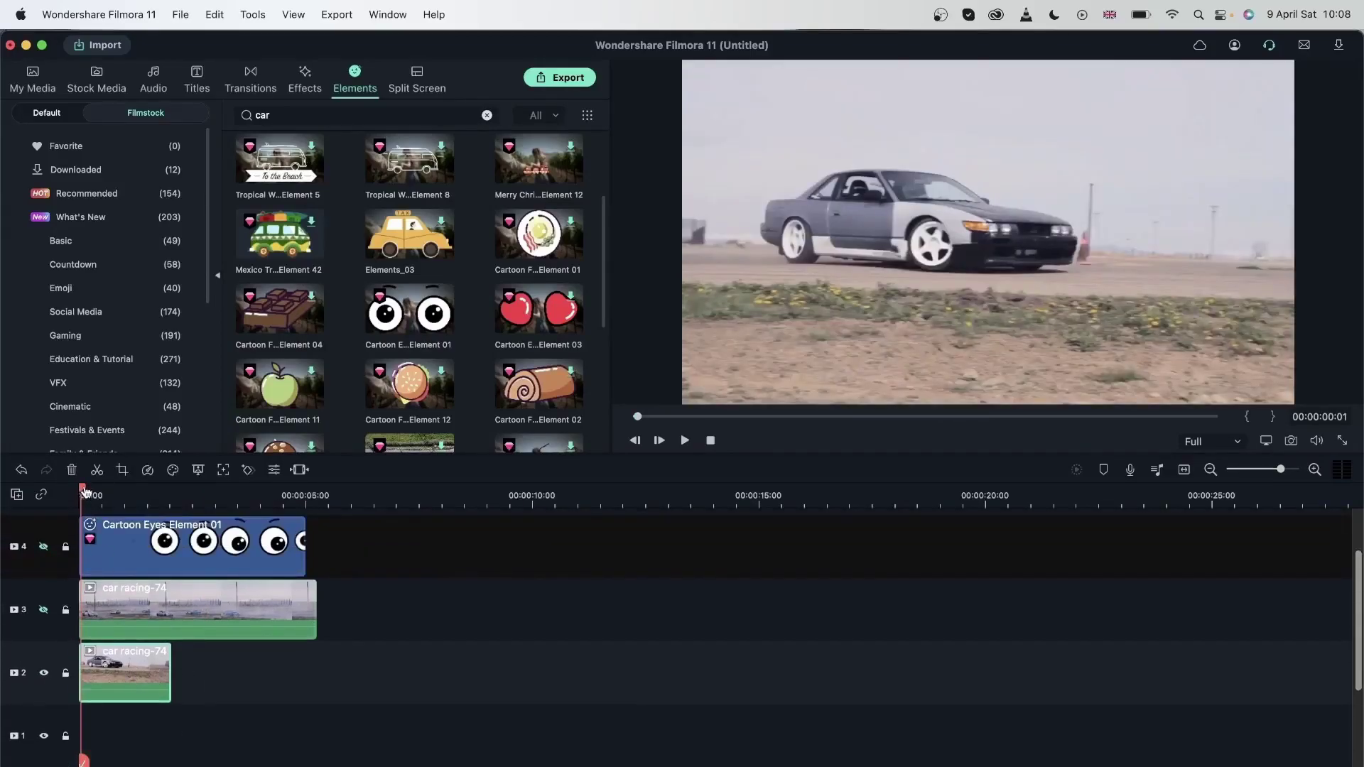
drag(83, 491, 28, 492)
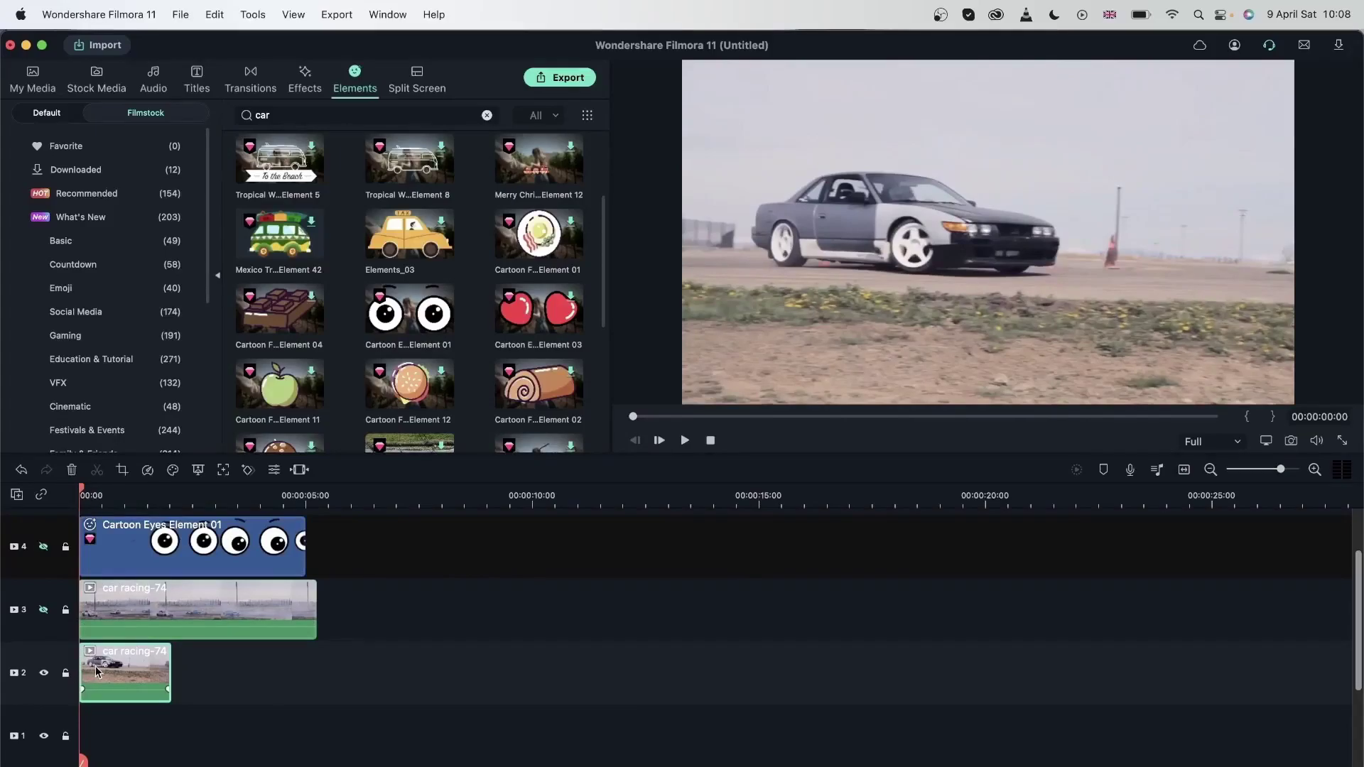
Turn on motion tracking for the track-2 clip and fit the tracking box over the grey car
double_click(116, 675)
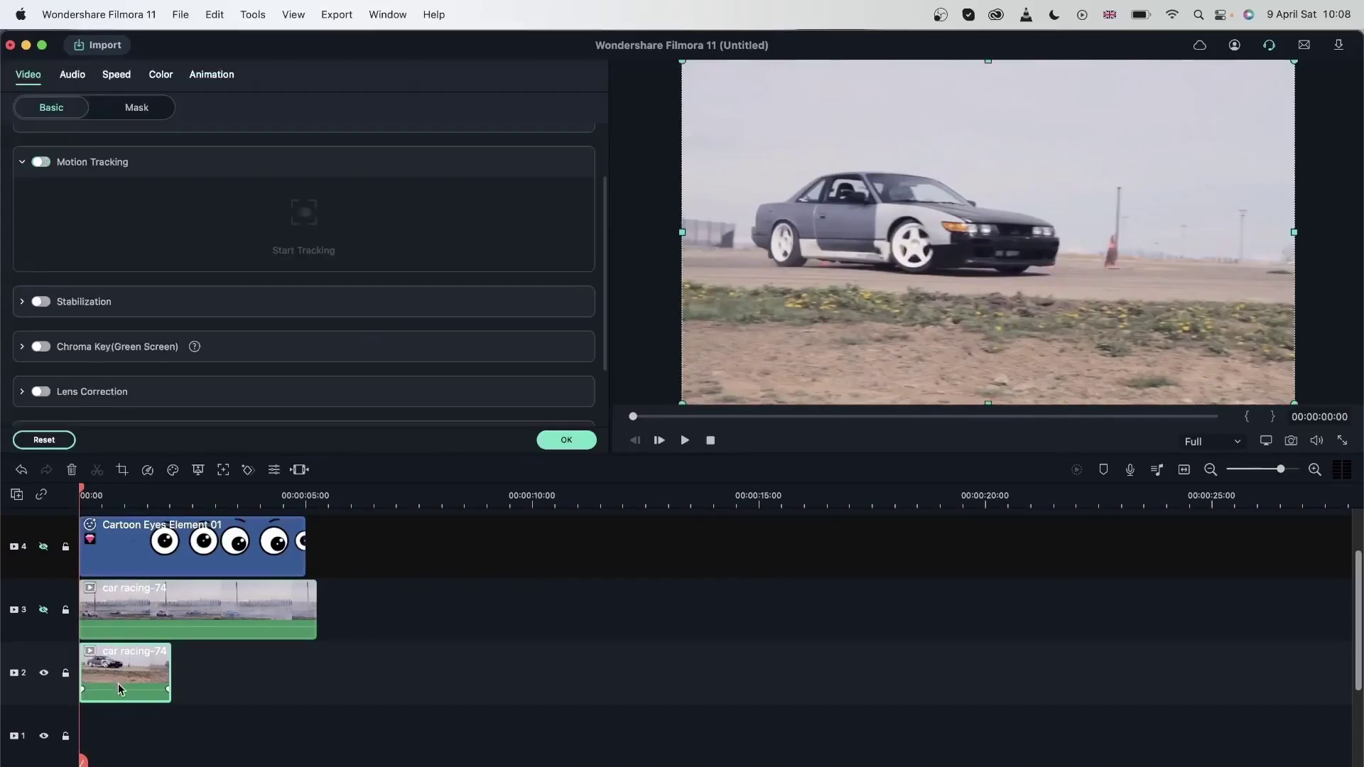
click(41, 161)
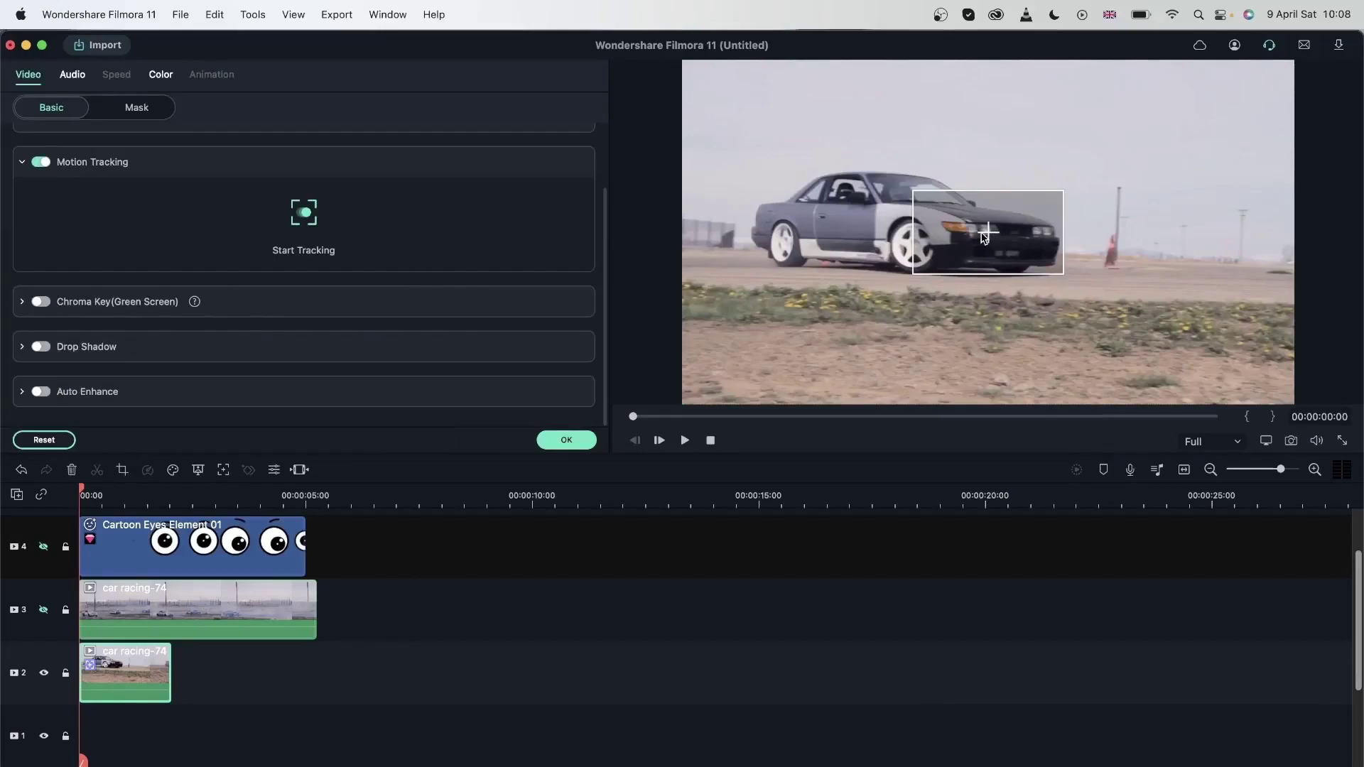
drag(984, 237, 829, 228)
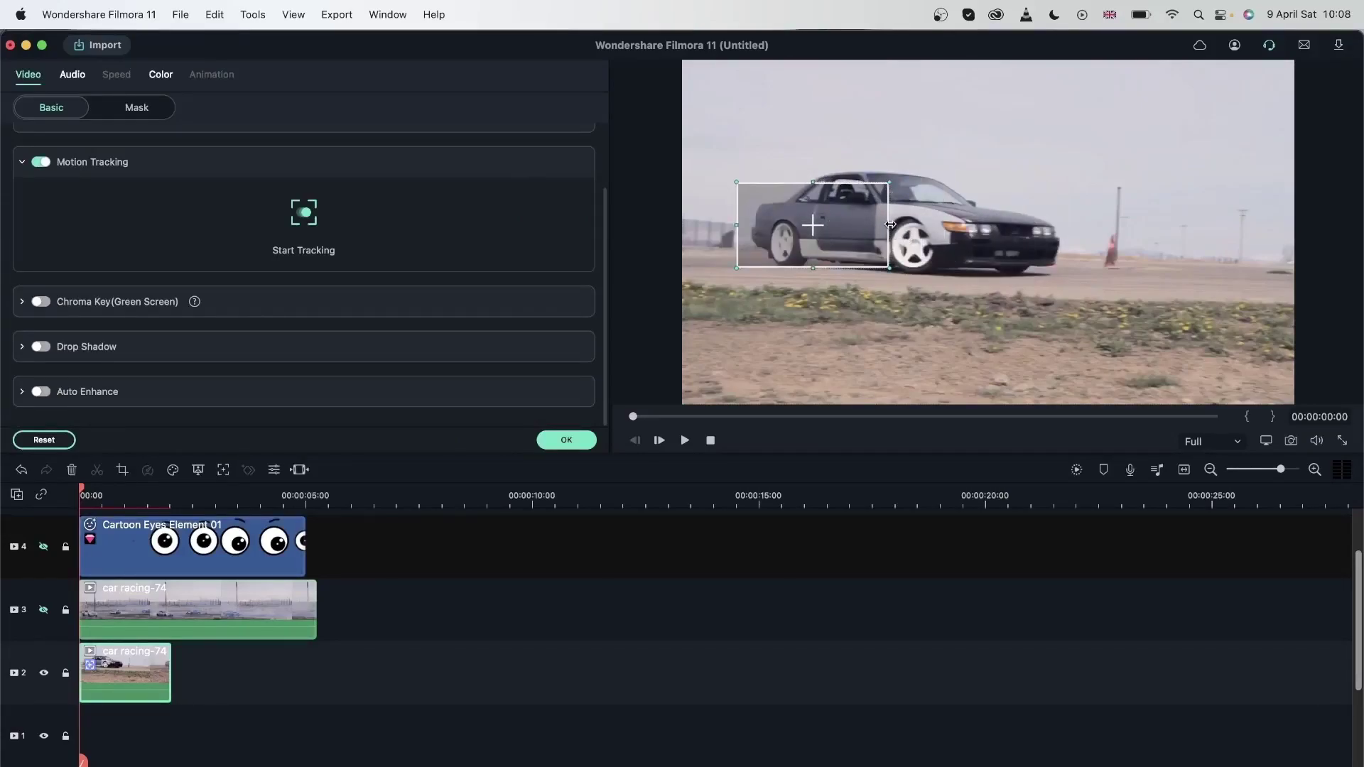
drag(890, 225, 921, 225)
drag(827, 224, 905, 225)
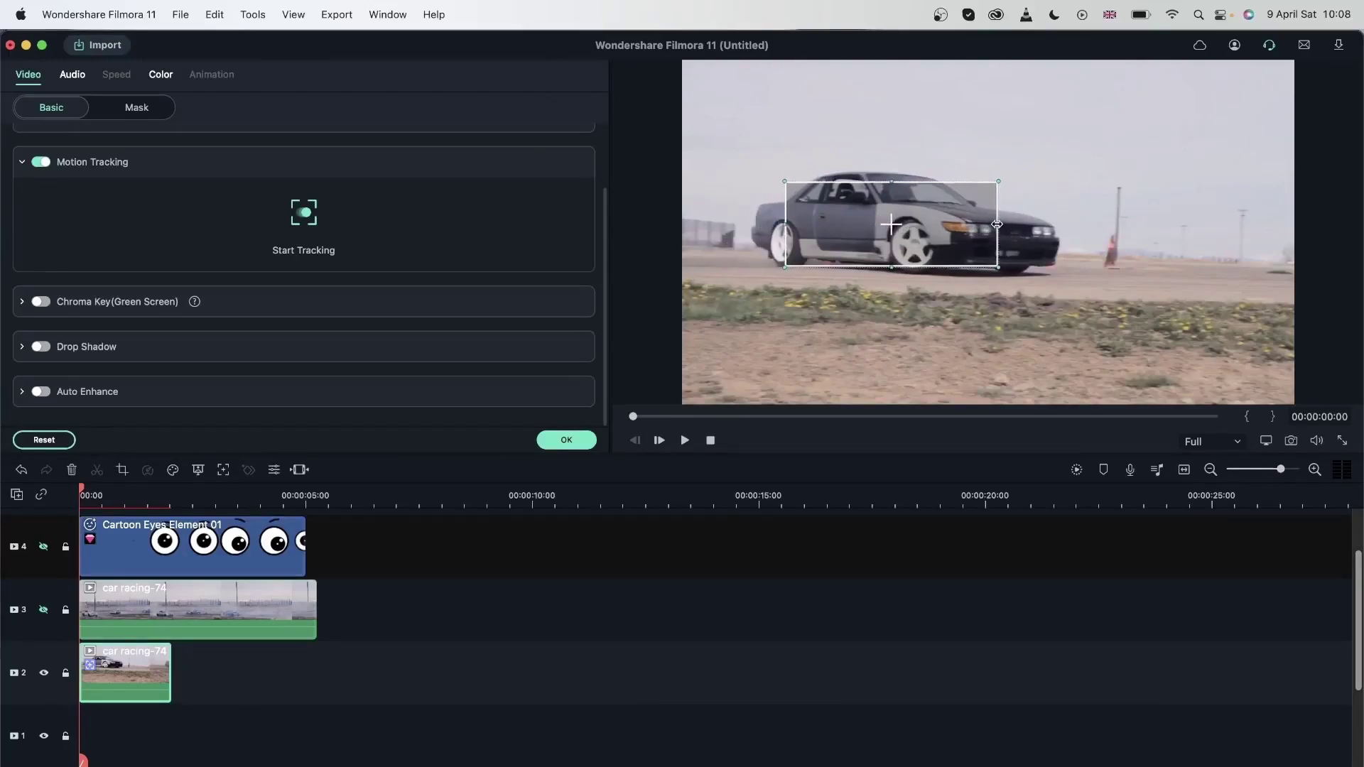
drag(997, 224, 1068, 224)
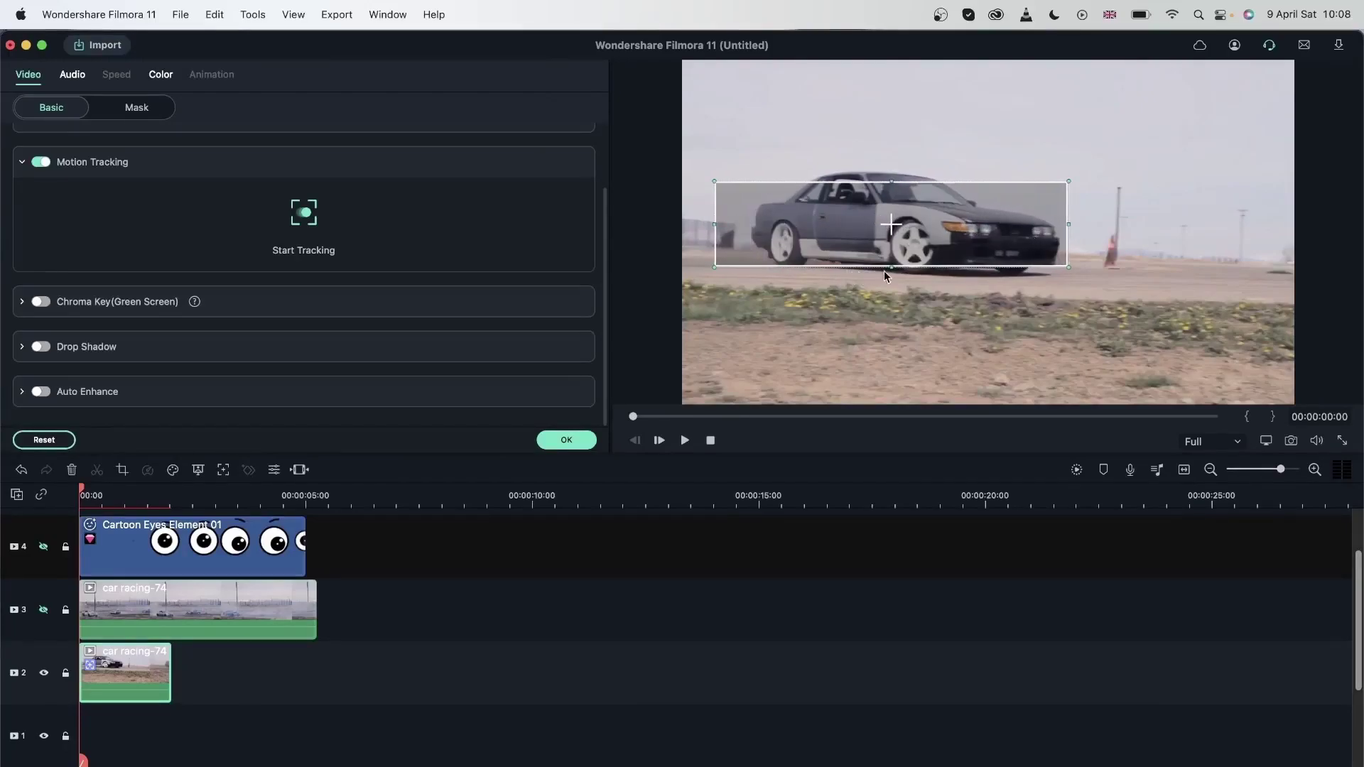
drag(891, 266, 895, 293)
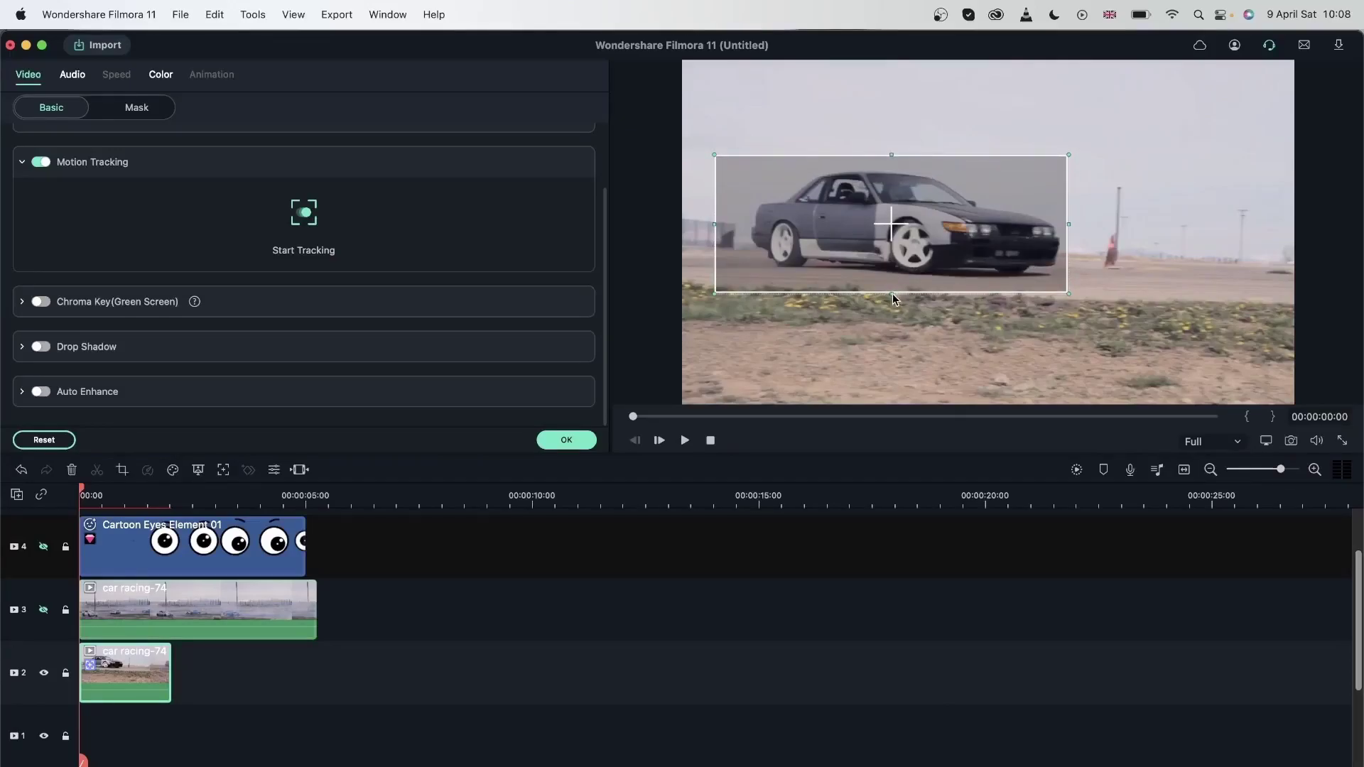
Track the grey car, attach Cartoon Eyes Element 01, and hide the tracking box
click(305, 215)
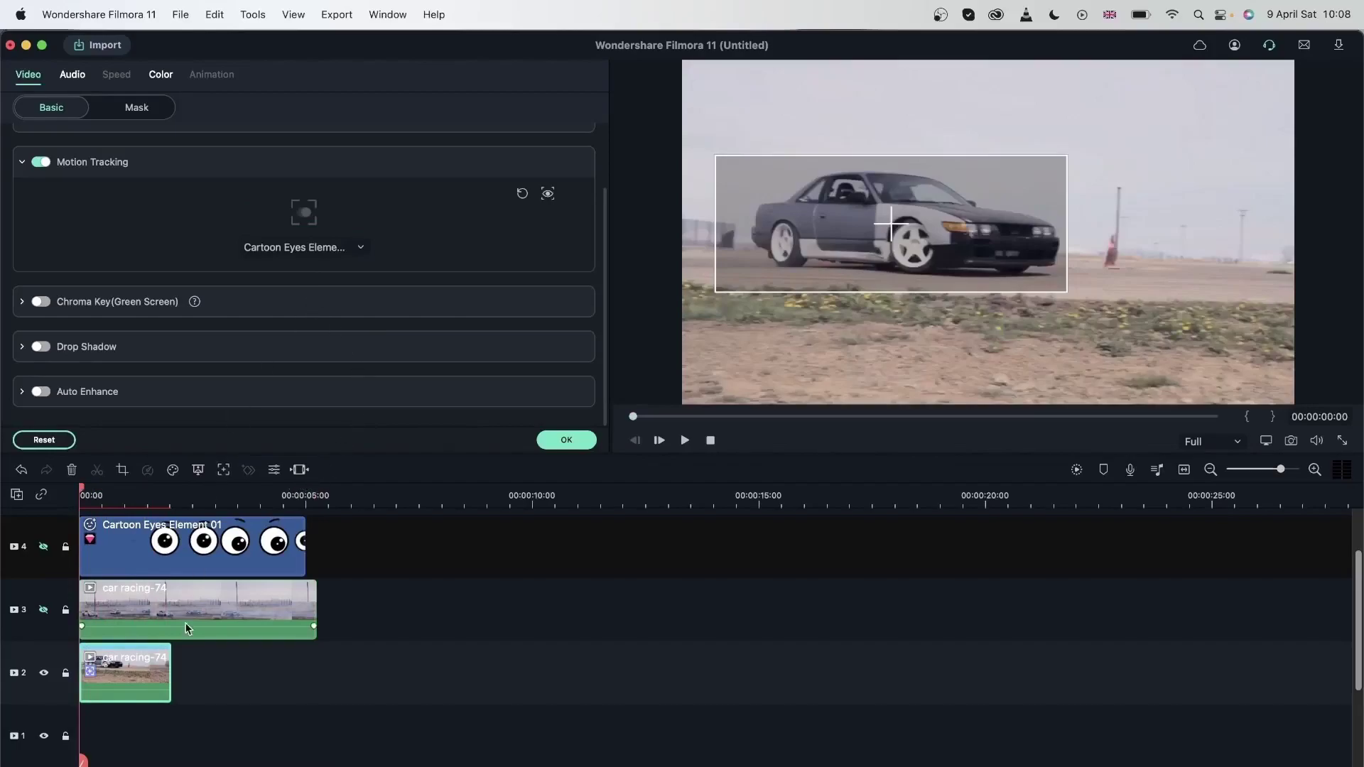
click(339, 254)
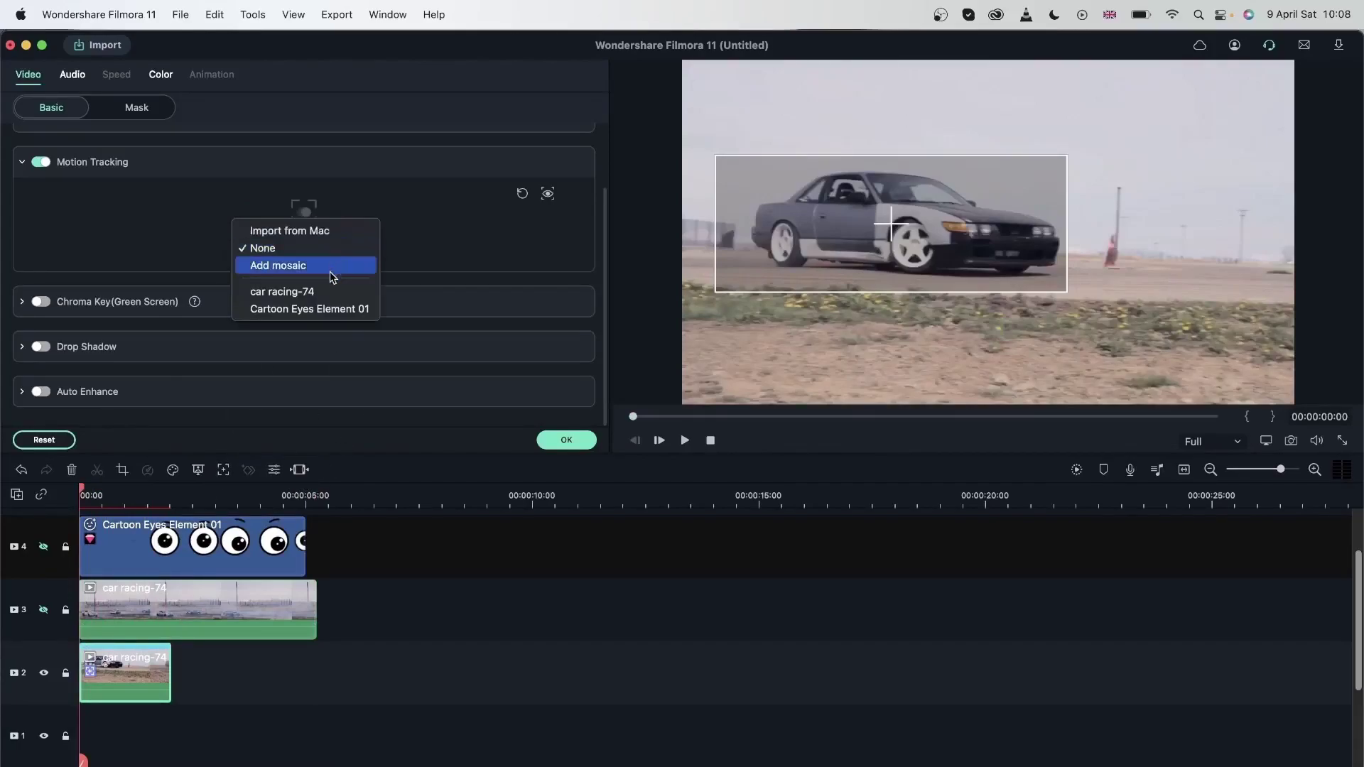
click(313, 308)
scroll(349, 654, up, 2)
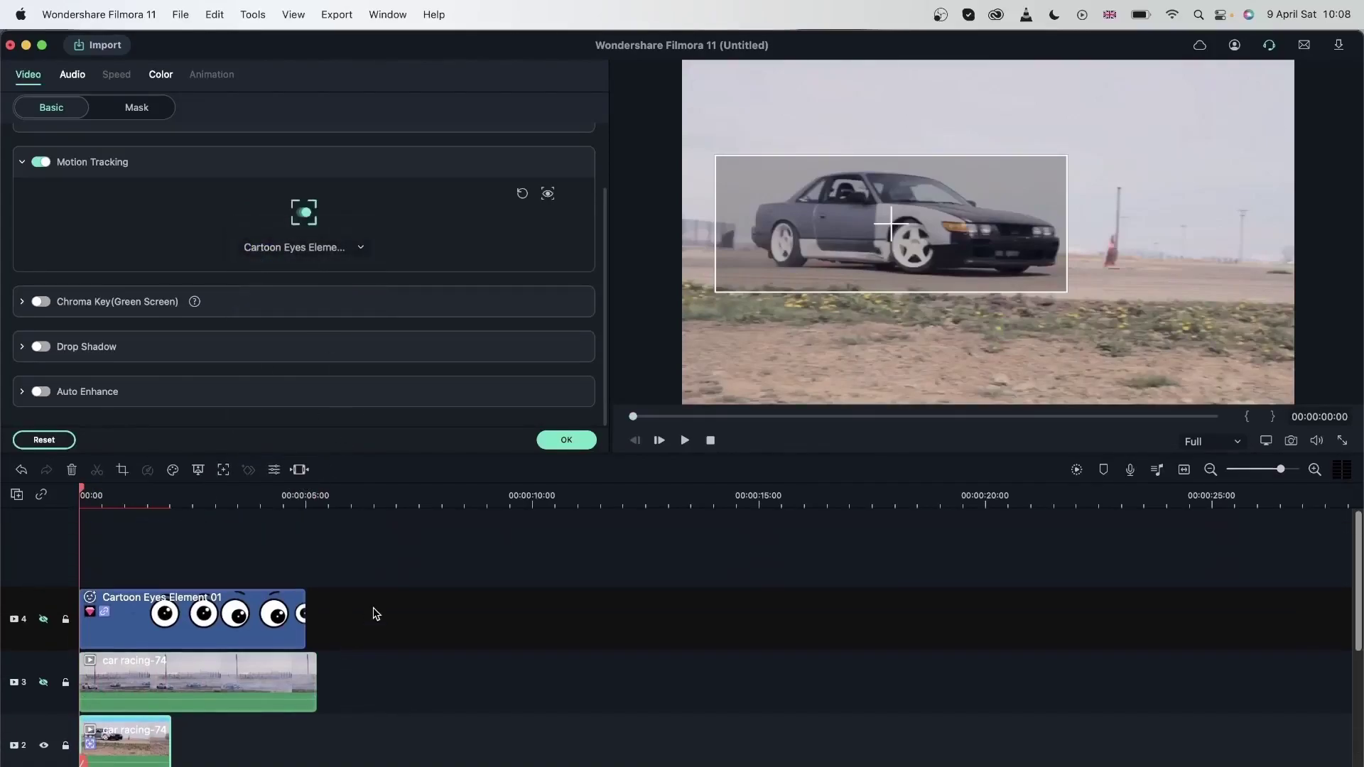
click(550, 194)
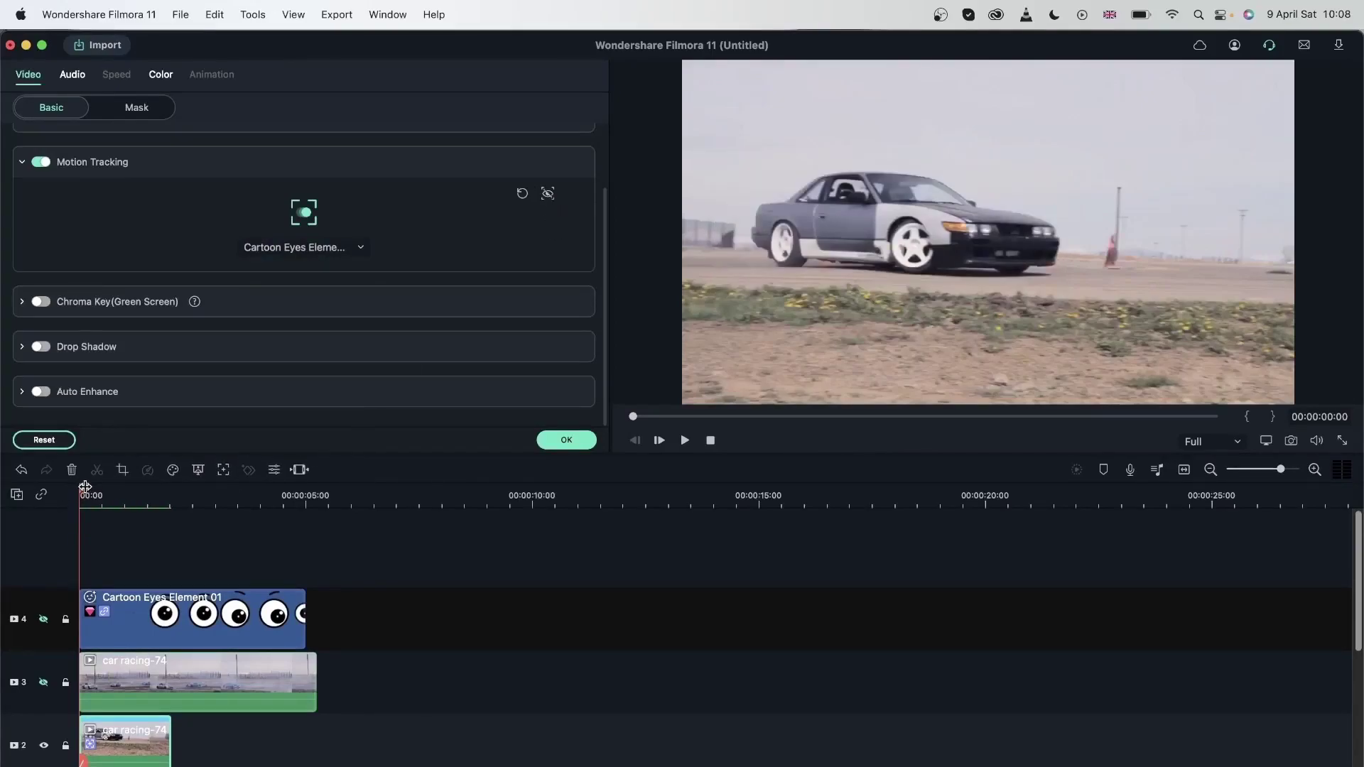
Unhide the cartoon eyes at a later frame, then shrink and place them on the grey car's front
drag(82, 484, 148, 488)
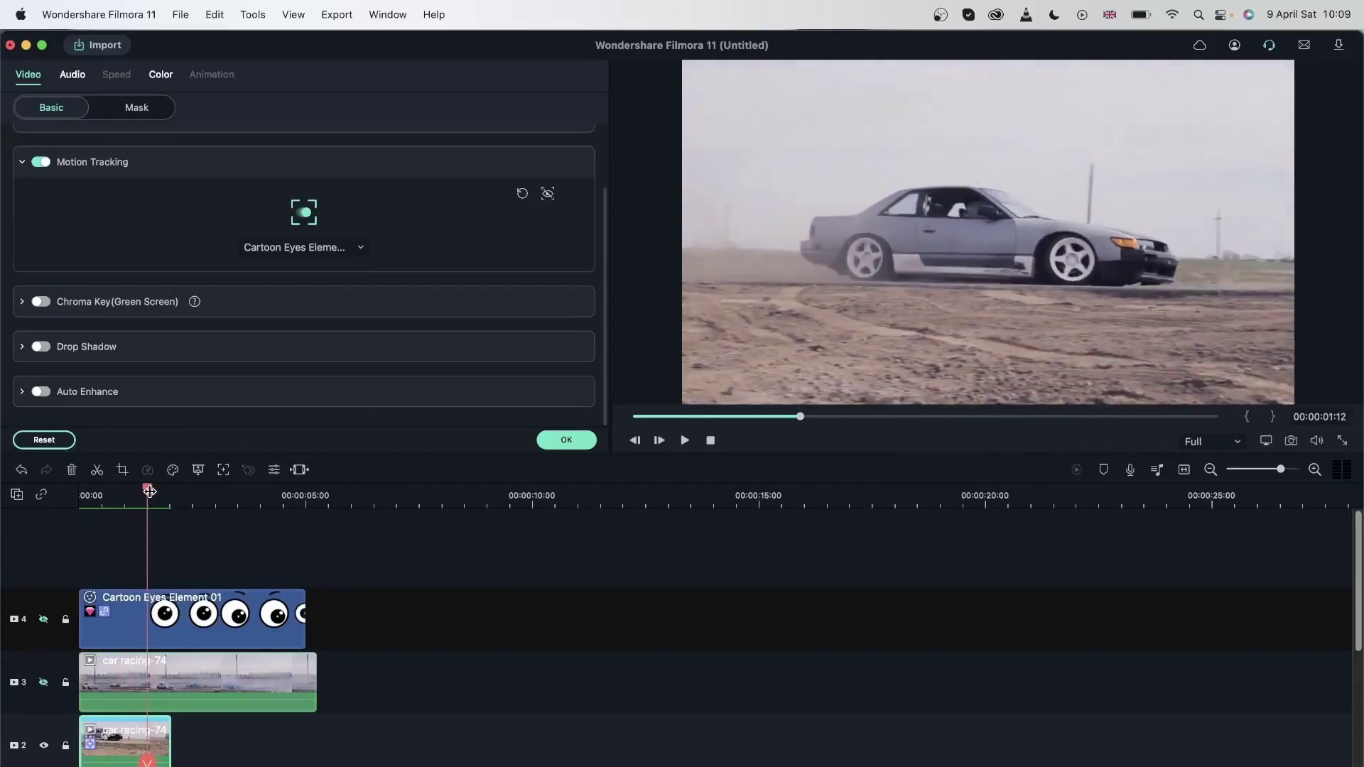
click(44, 620)
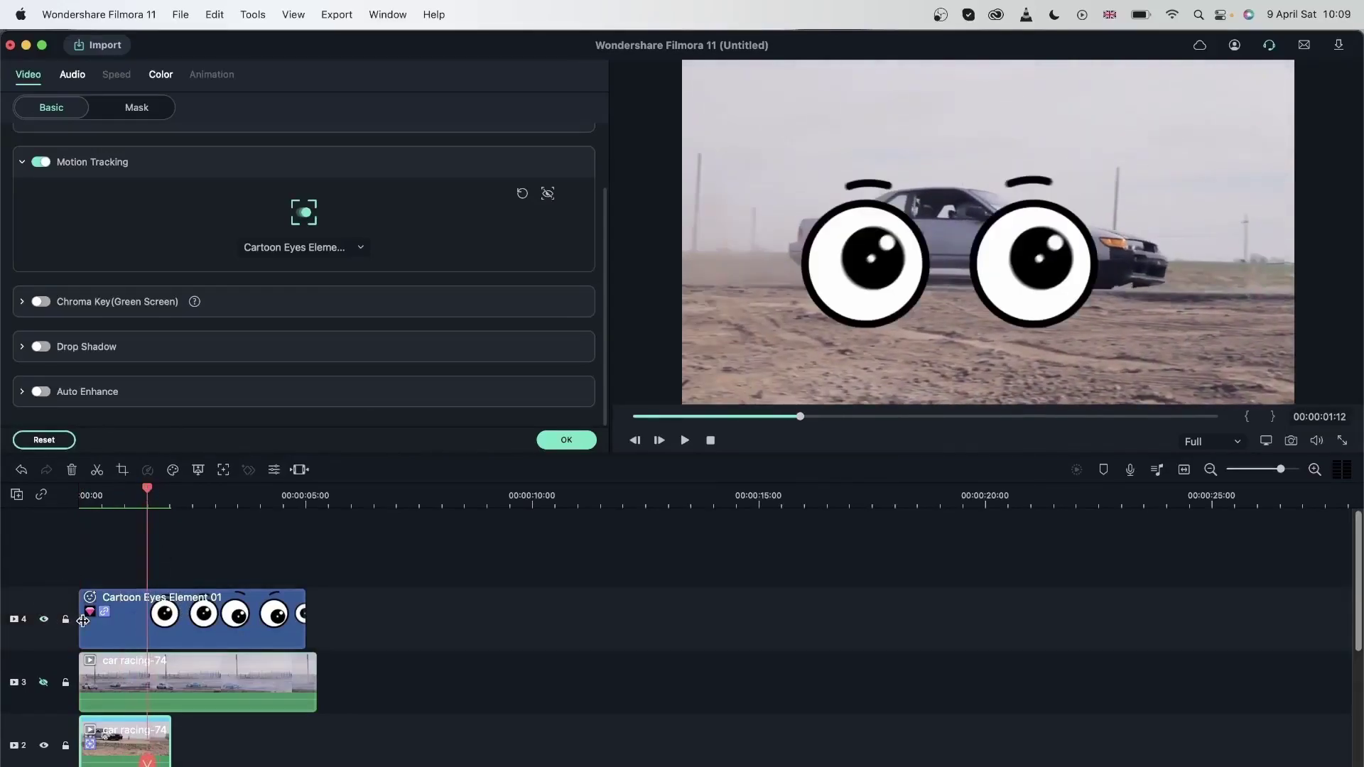
click(993, 255)
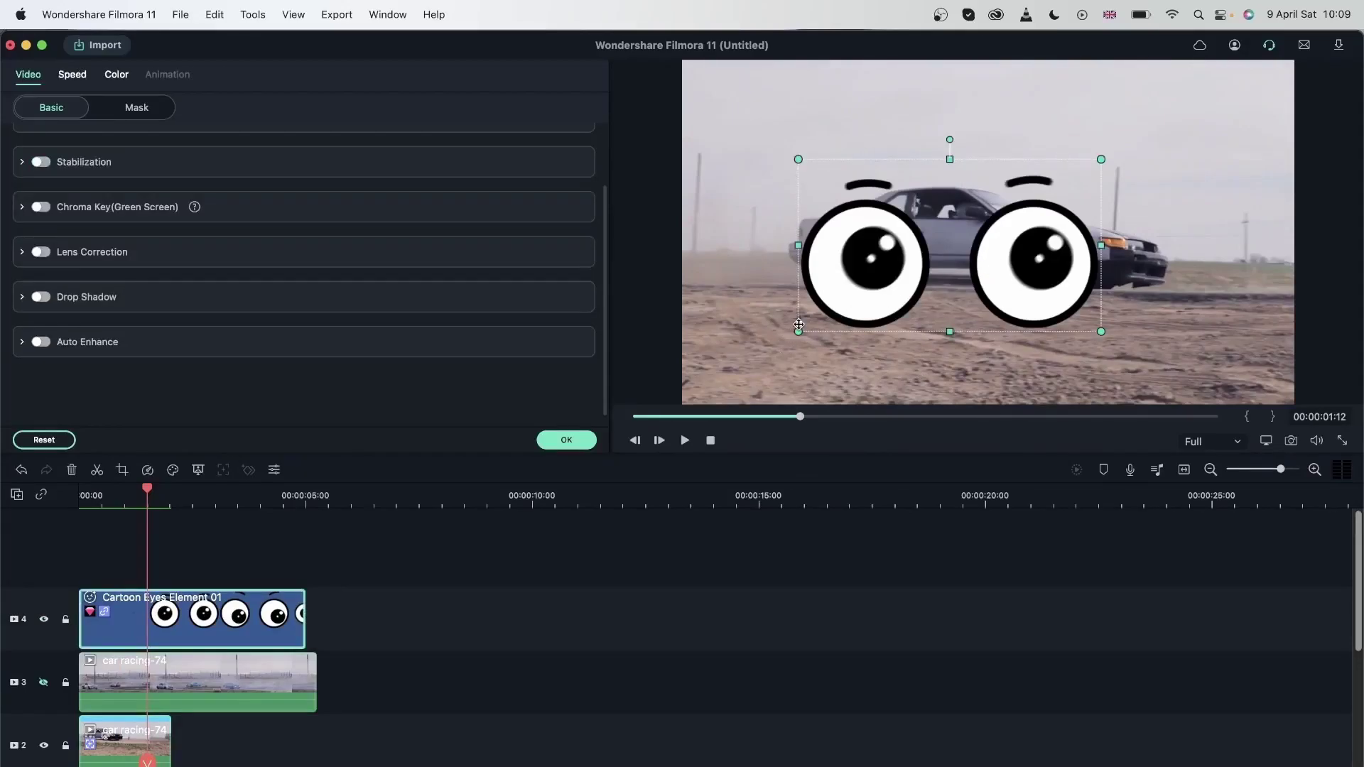
drag(798, 331, 1054, 273)
drag(1170, 237, 1165, 238)
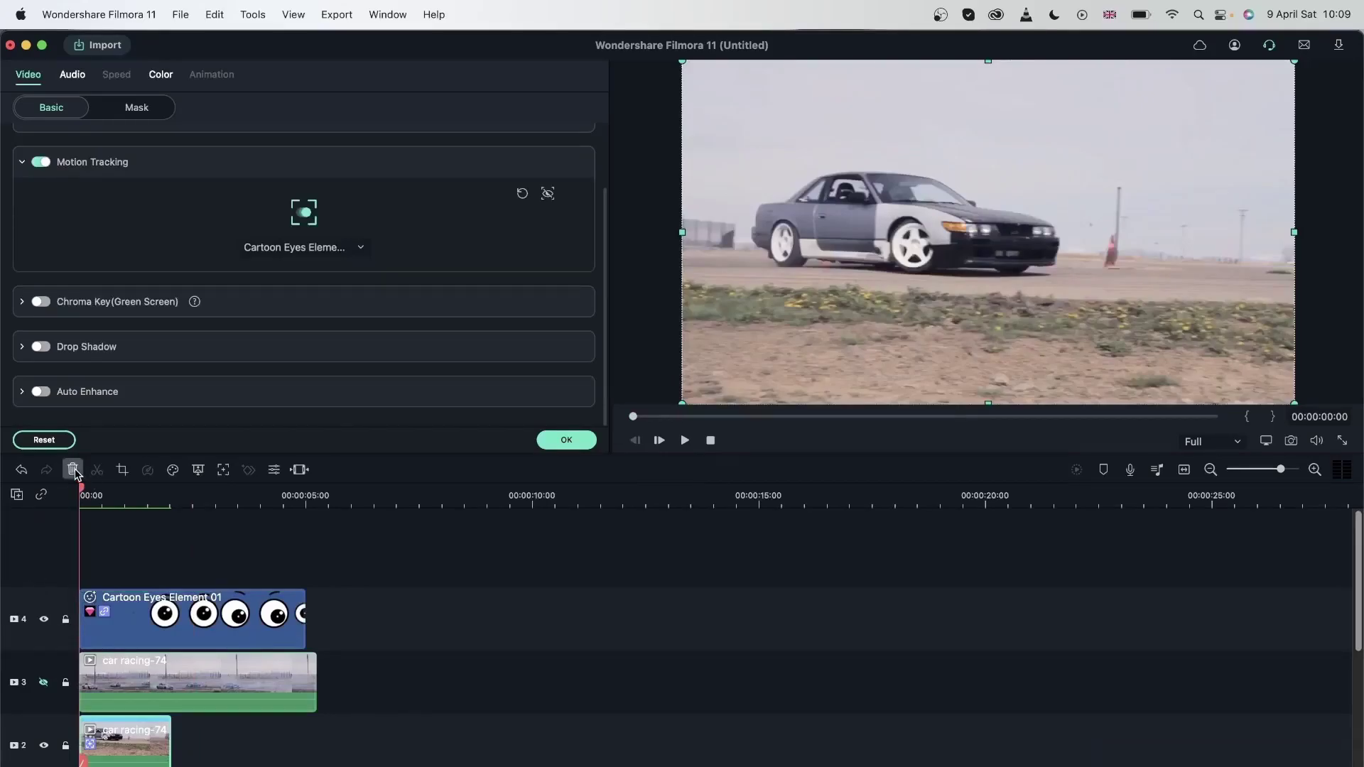
Delete the first racing clip and make the car racing-74 clip on track 3 visible
click(72, 470)
click(139, 684)
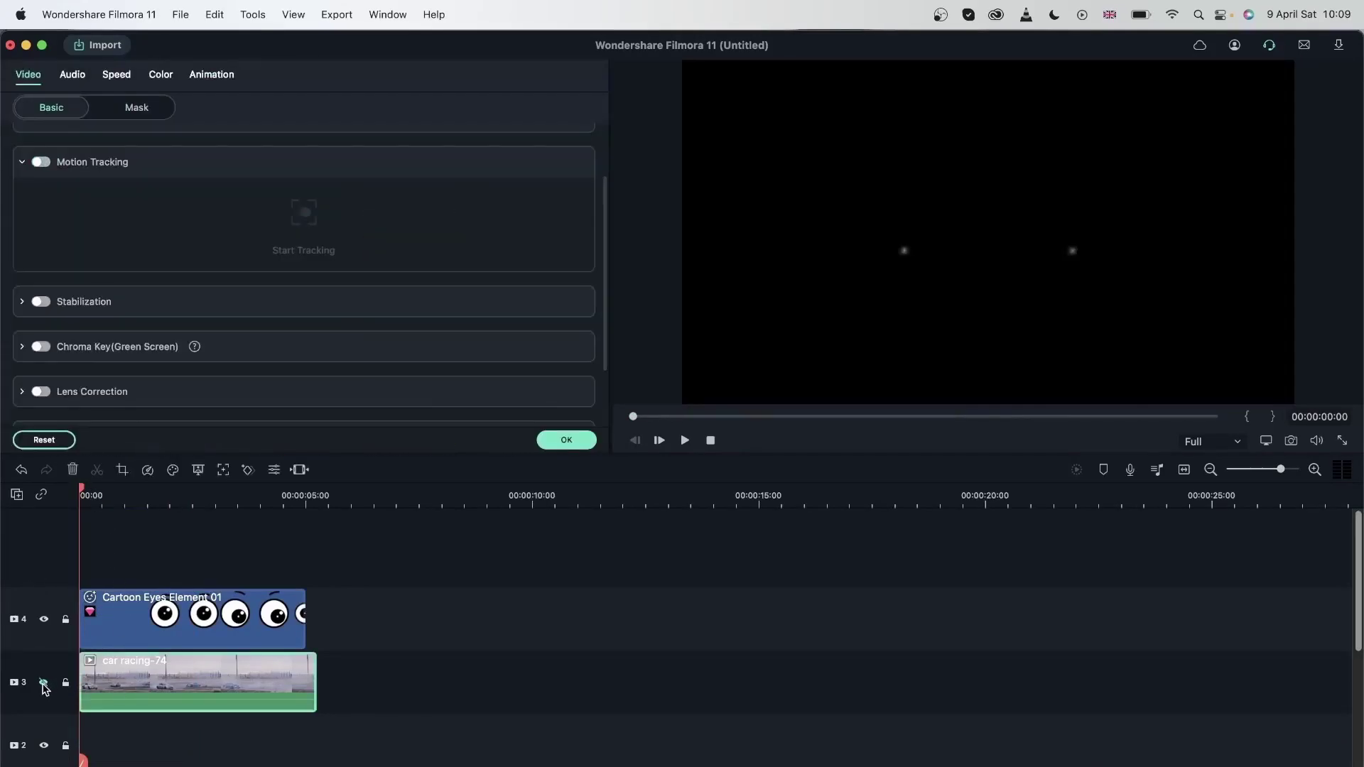
click(43, 686)
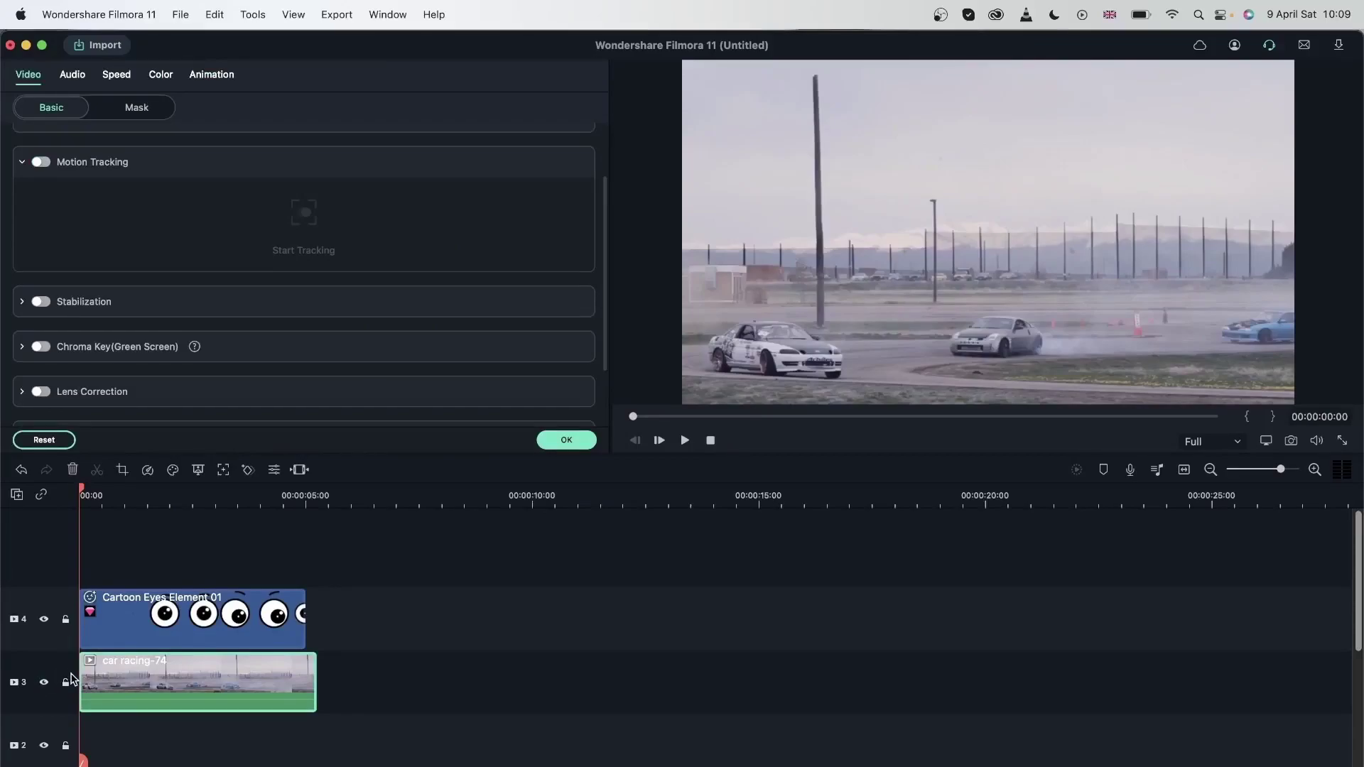
Trim the start of the car racing-74 clip to about 4 seconds
drag(84, 492, 116, 523)
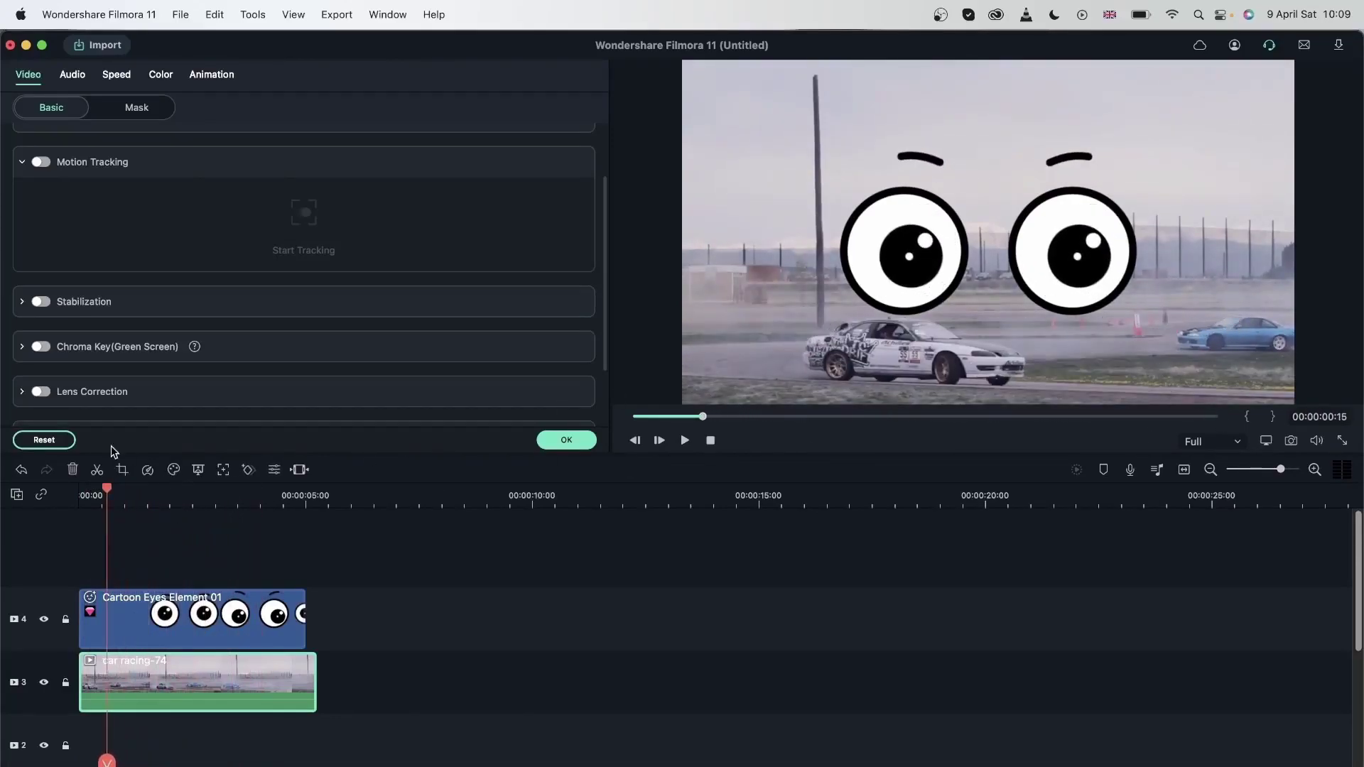
mouse_move(111, 493)
mouse_down()
mouse_move(56, 499)
mouse_move(122, 504)
mouse_up()
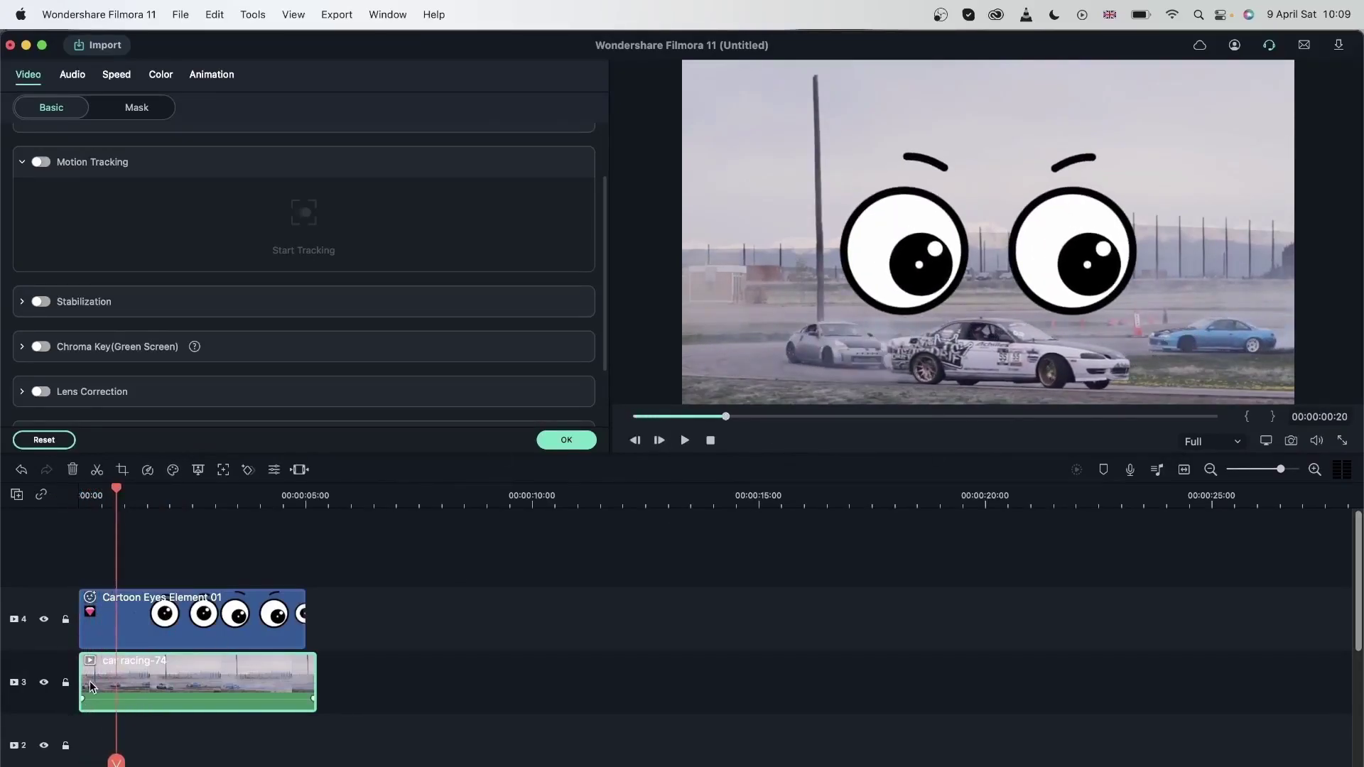
drag(82, 664, 114, 681)
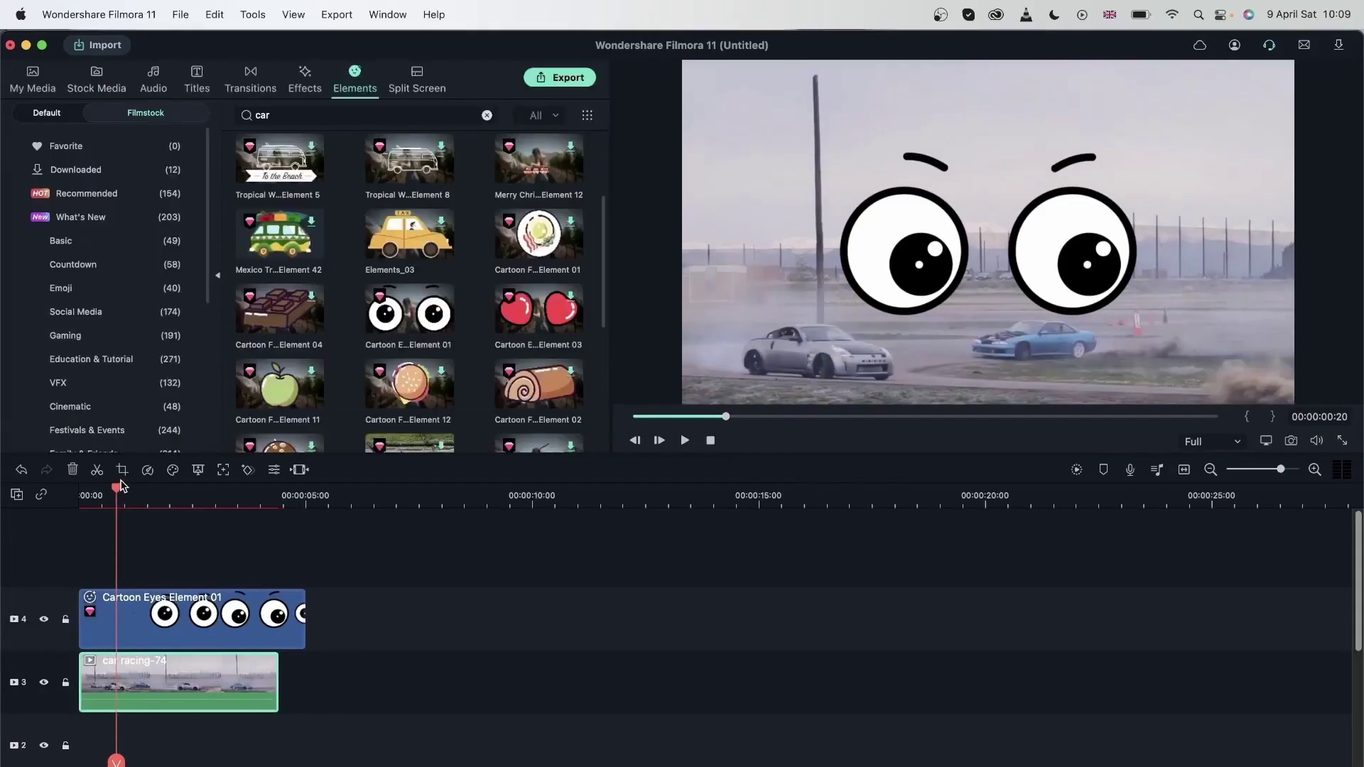
Enable motion tracking on the car racing-74 clip and hide the cartoon eyes track
double_click(224, 676)
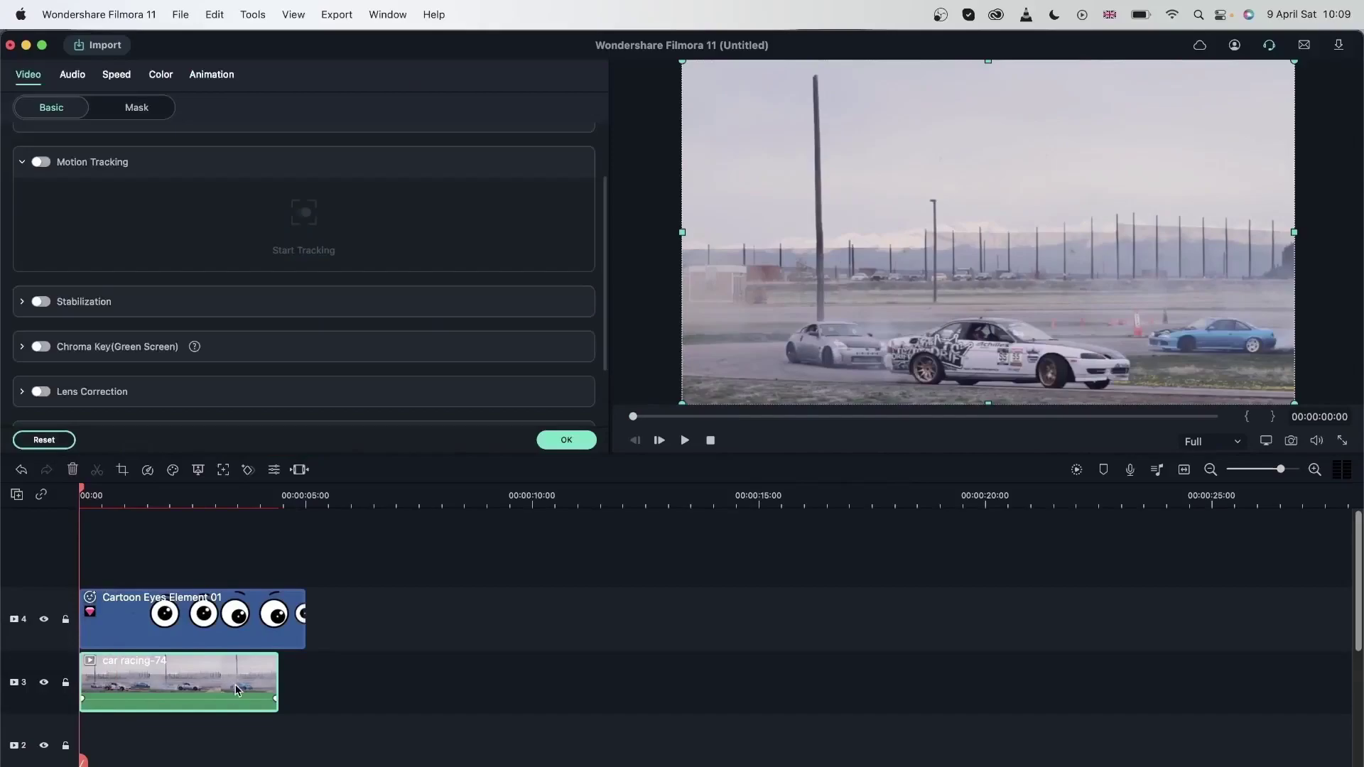
click(41, 162)
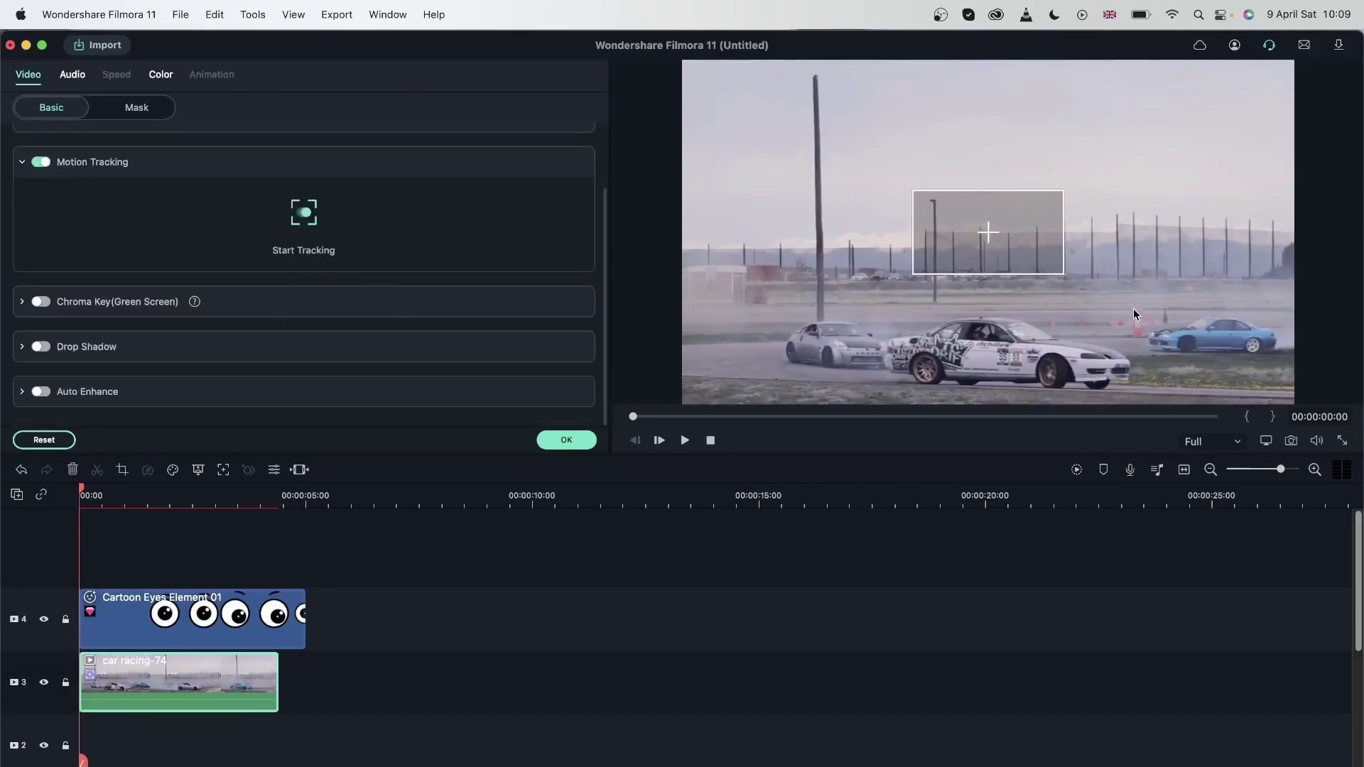
click(987, 234)
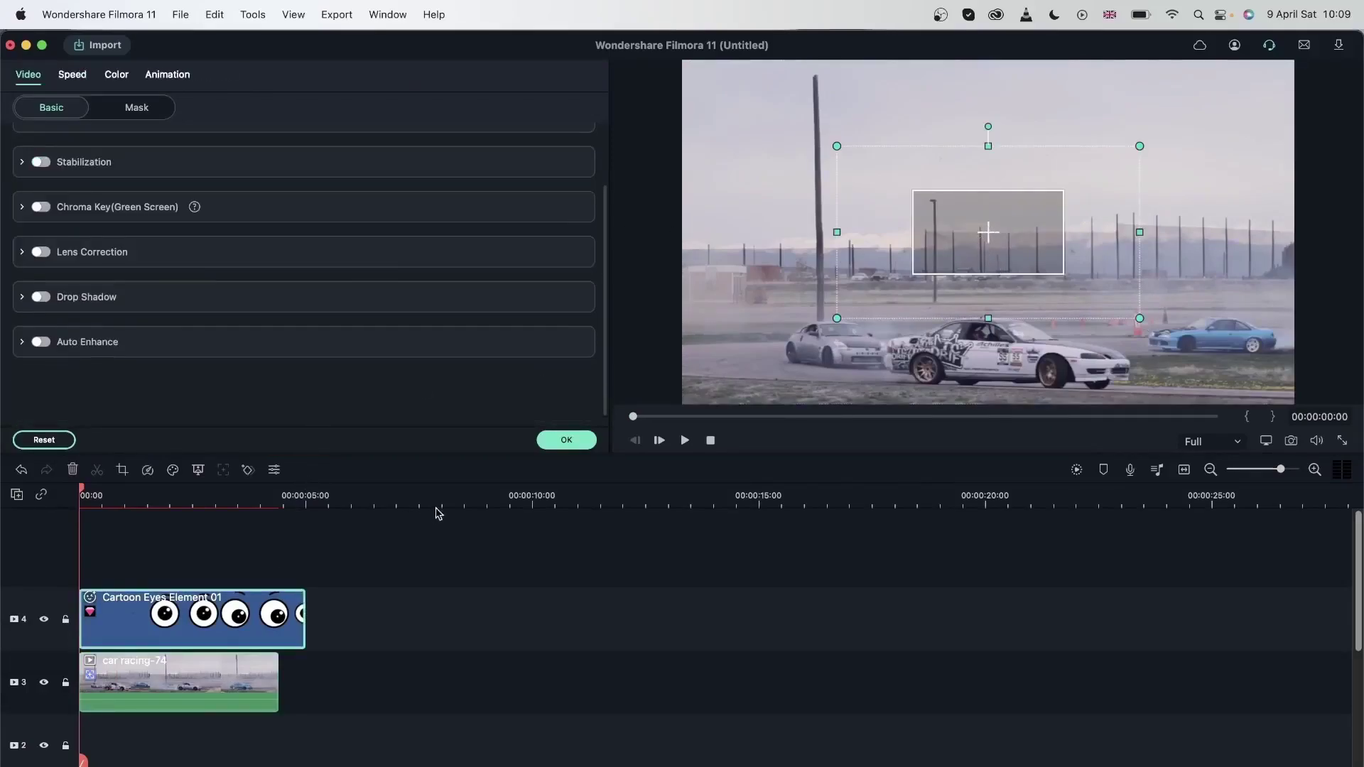
click(43, 620)
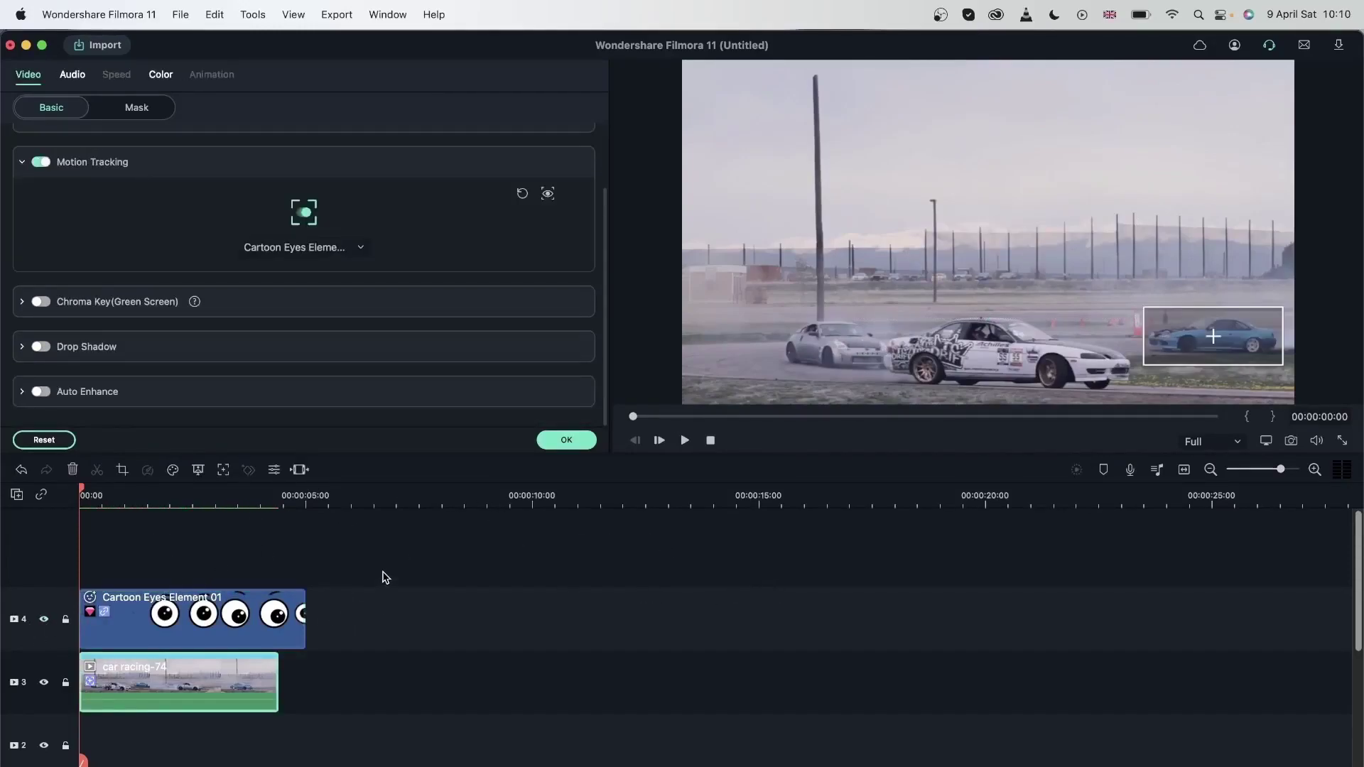
Shrink and squash the cartoon eyes over the blue car at 00:00:01:19, then confirm
click(160, 495)
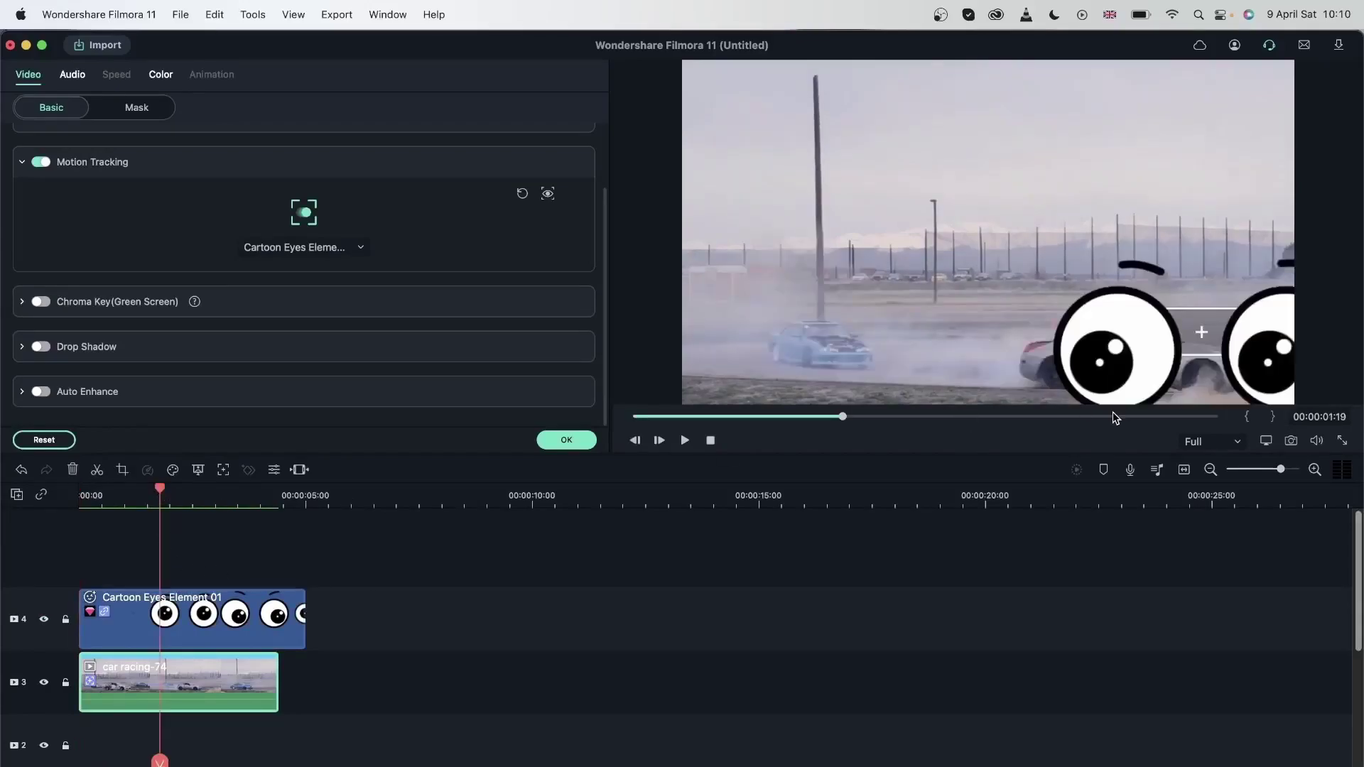
click(1141, 314)
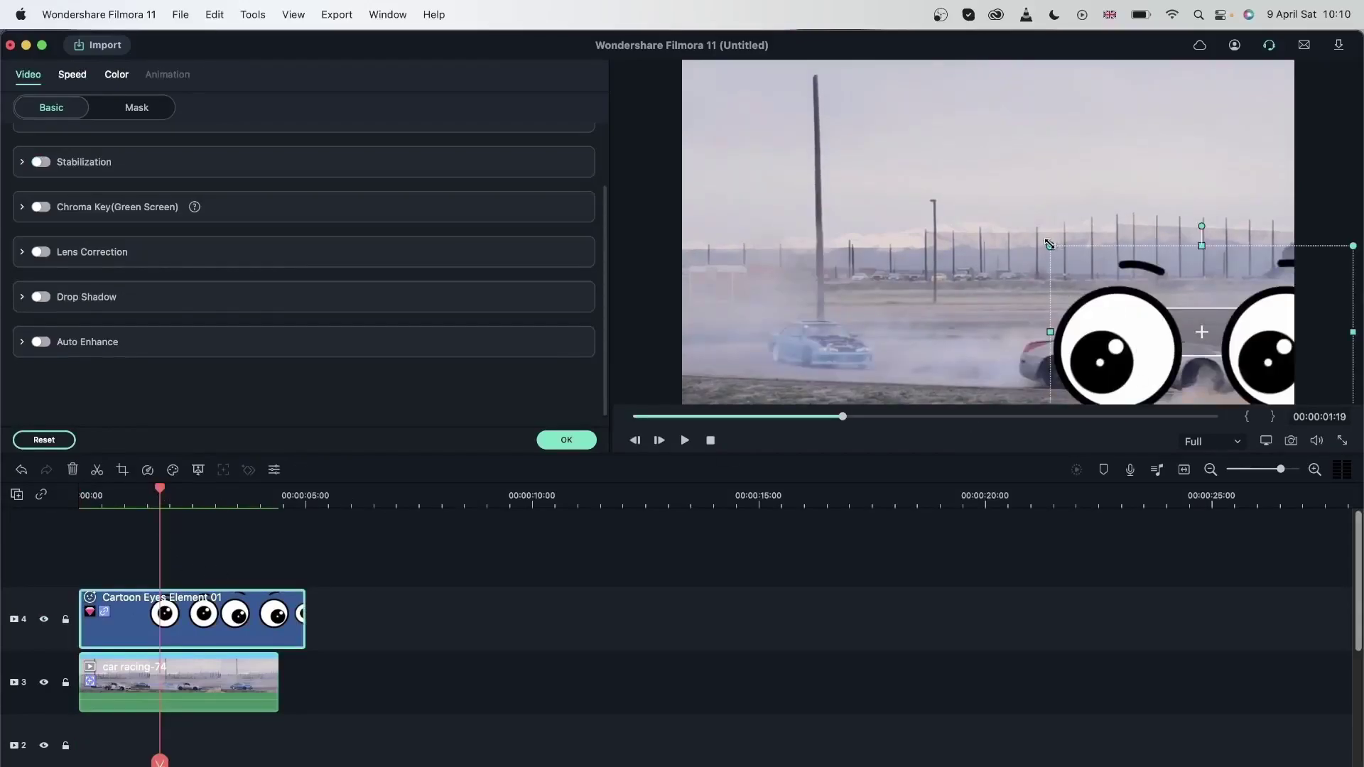
drag(1049, 244, 1207, 335)
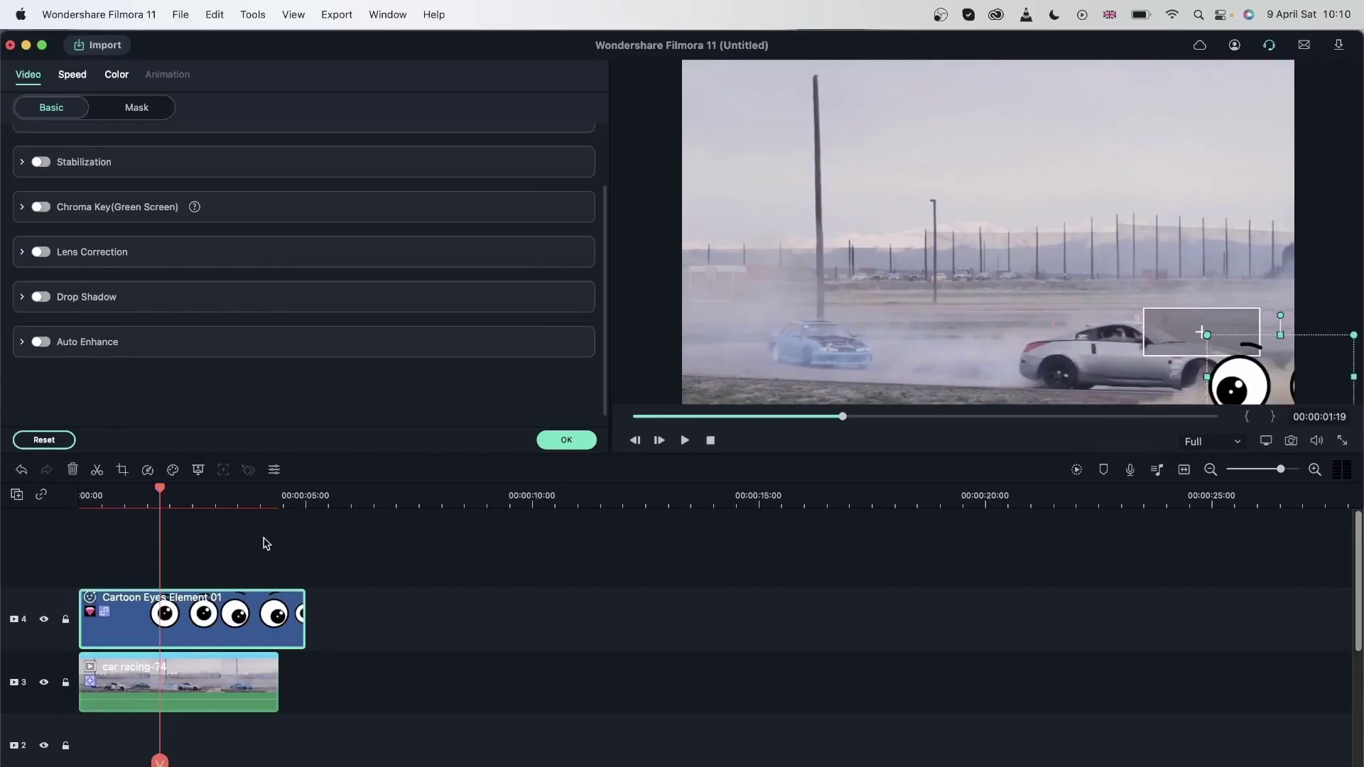
drag(163, 493, 84, 501)
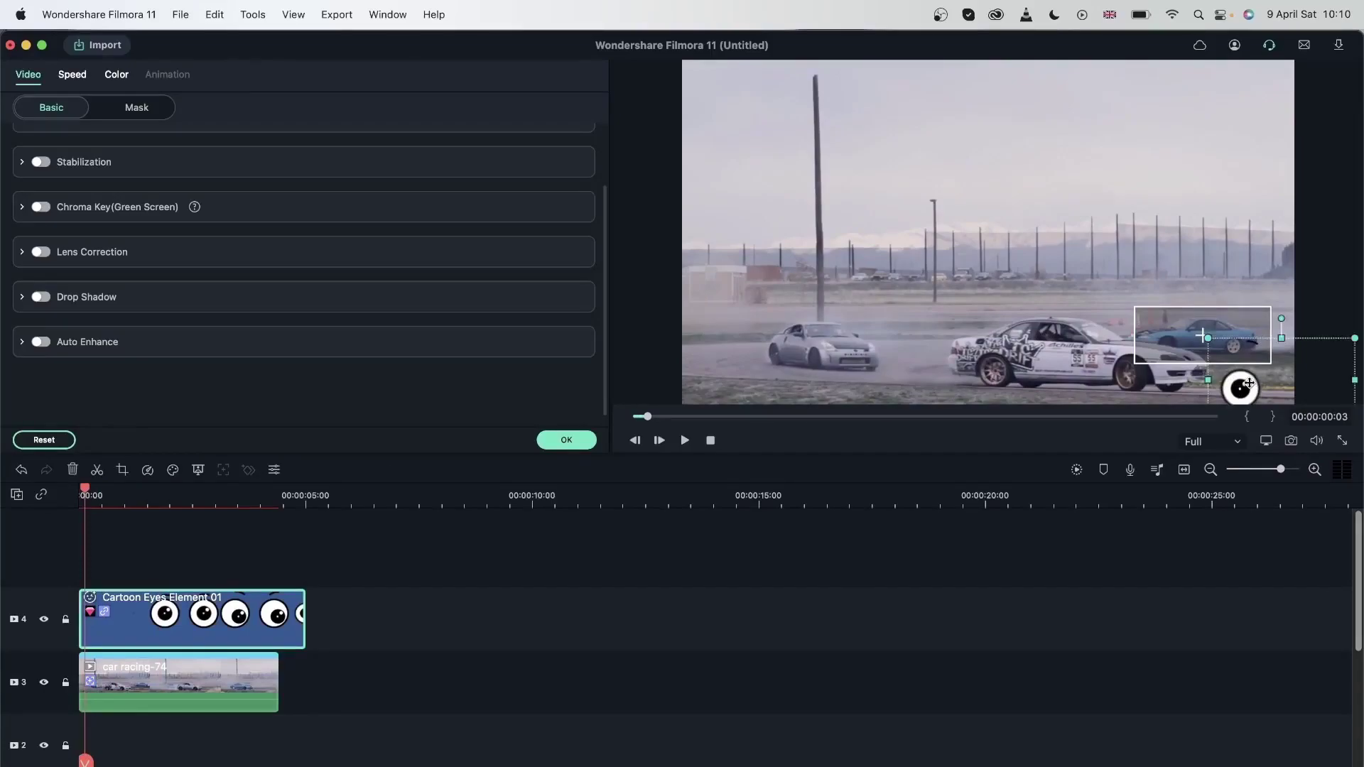
click(1254, 389)
drag(1247, 324, 1194, 327)
drag(1147, 279, 1148, 312)
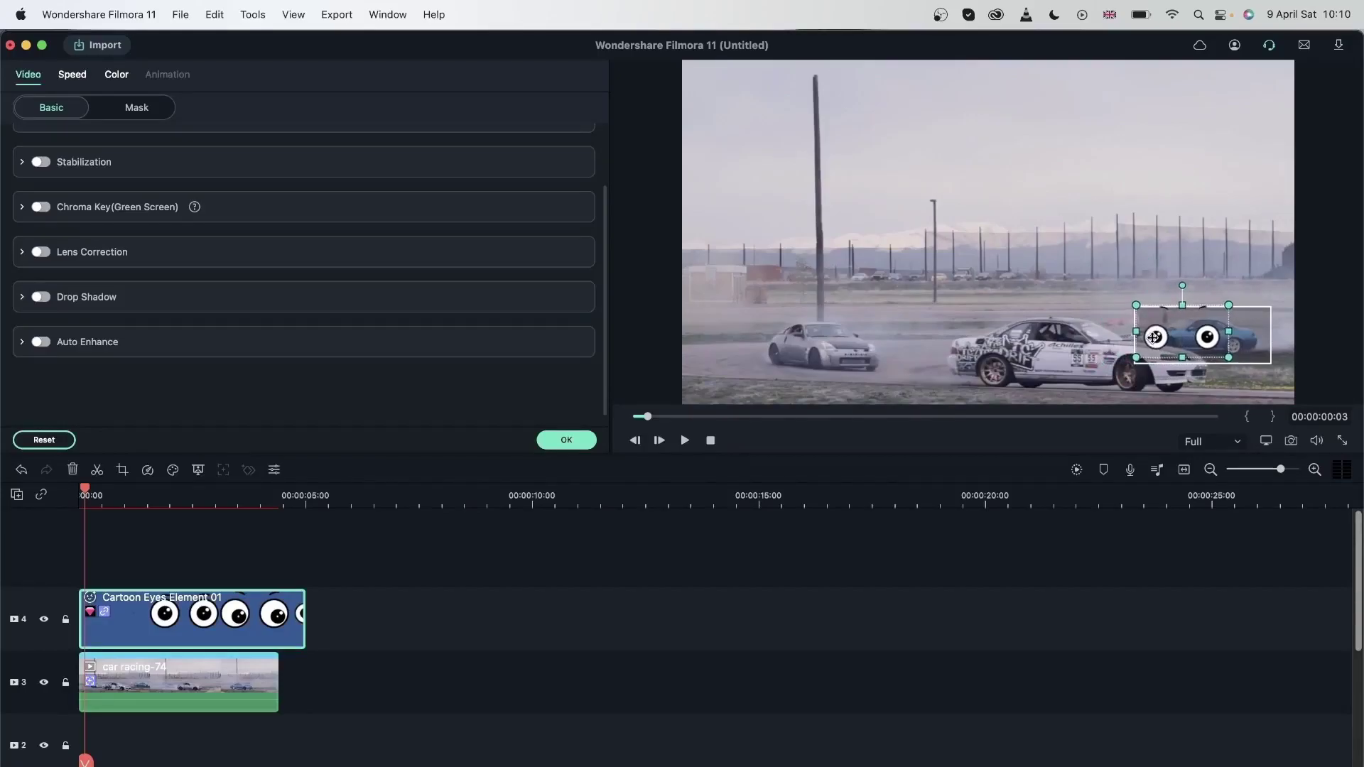
click(566, 440)
key(space)
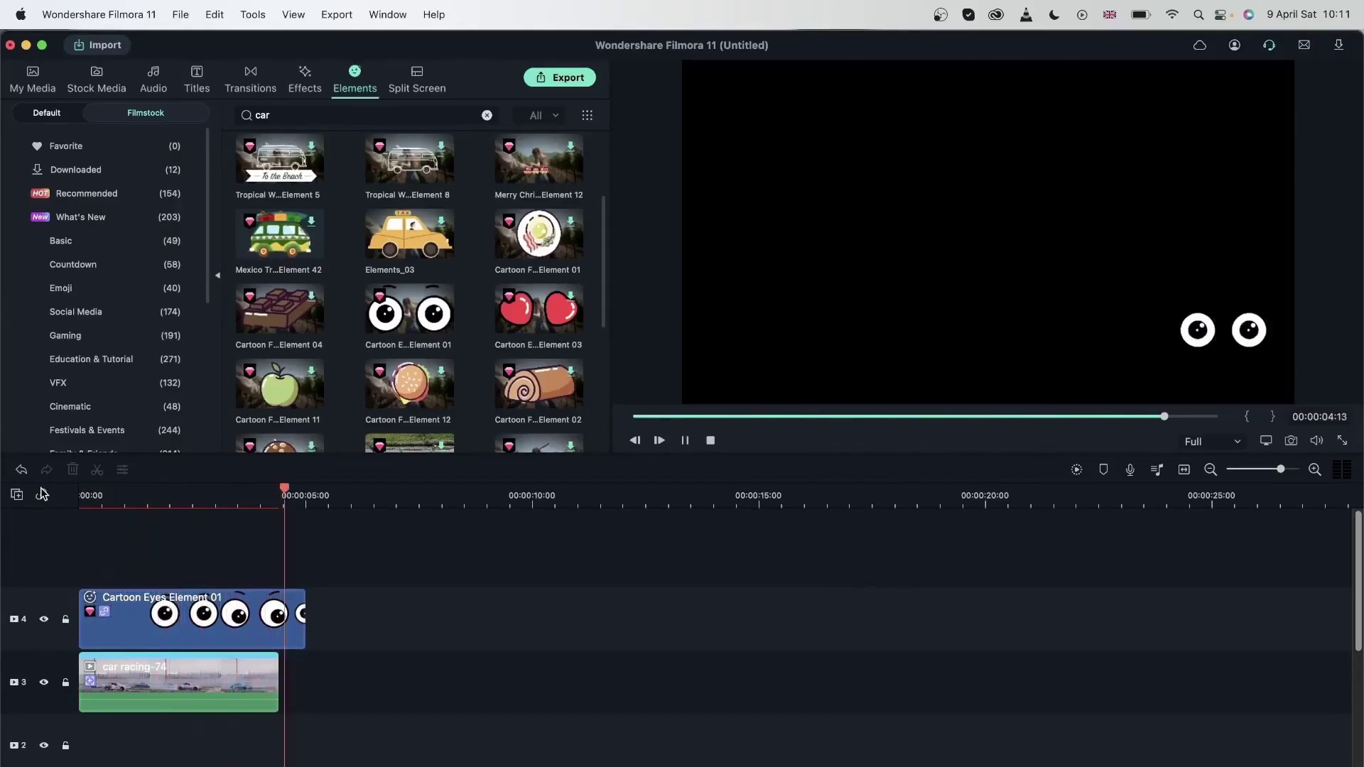
key(space)
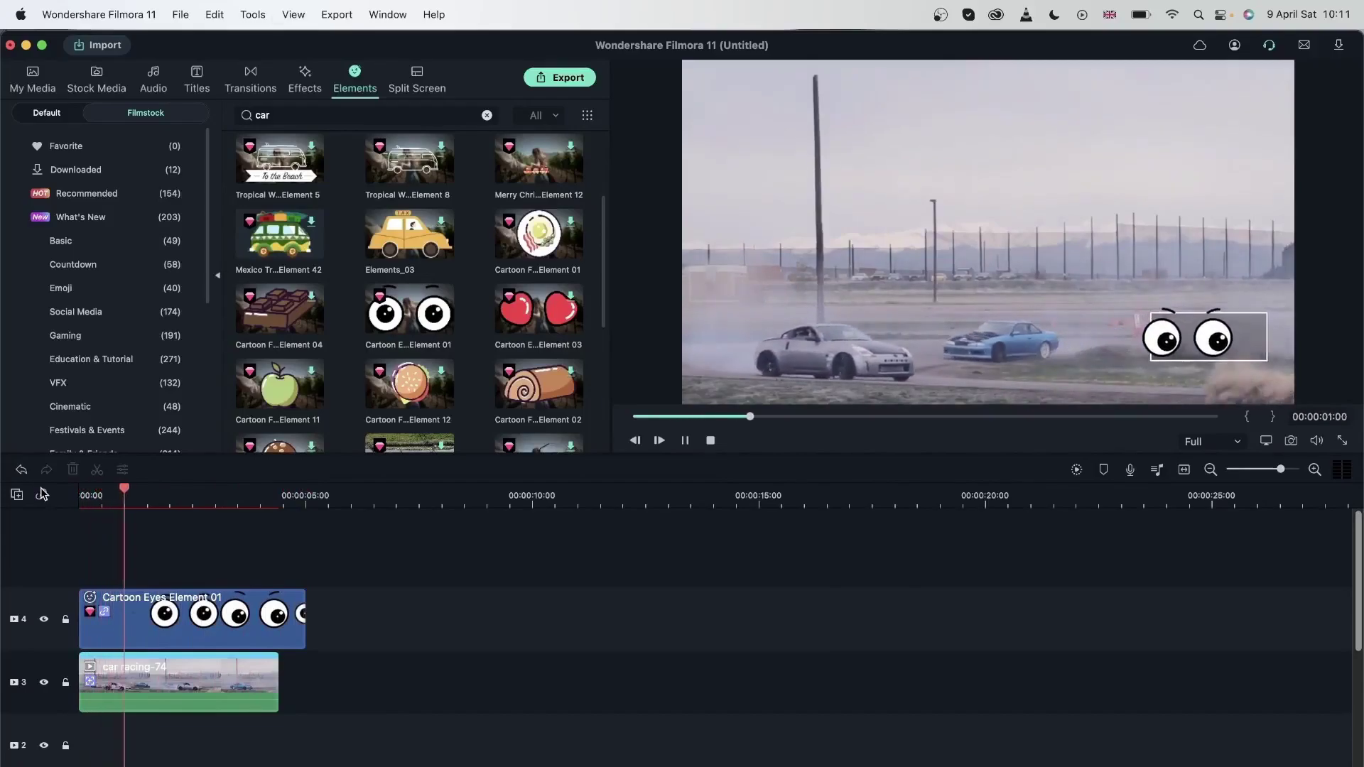
key(space)
key(space)
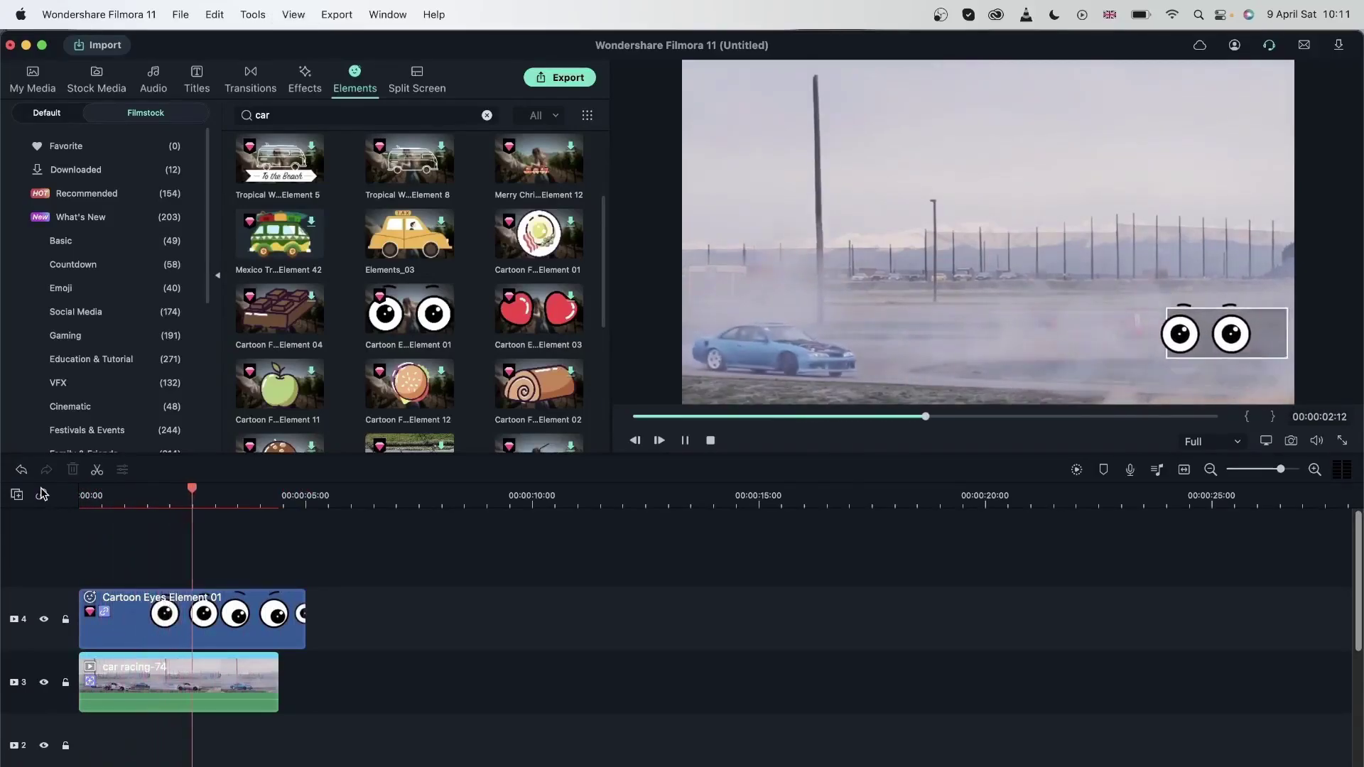